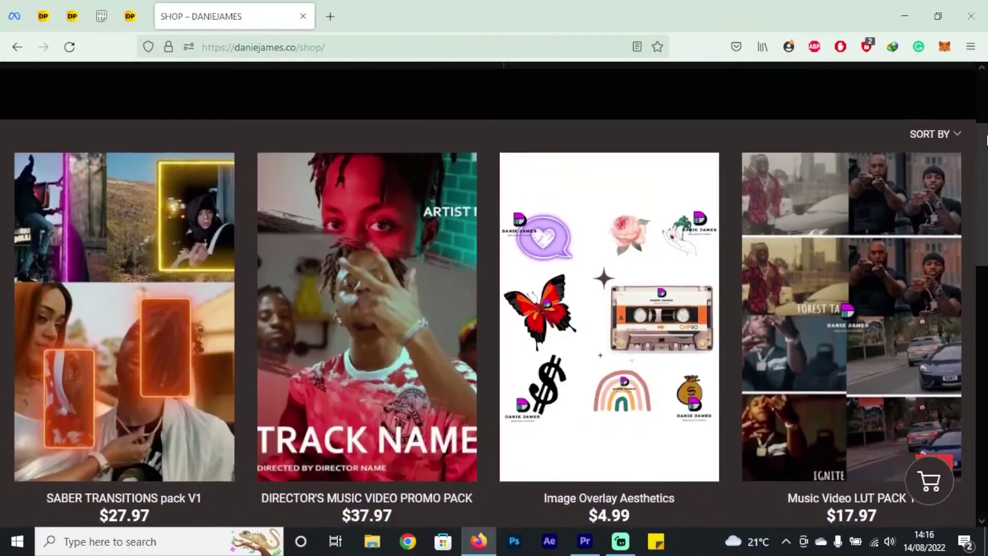
scroll(983, 173, down, 3)
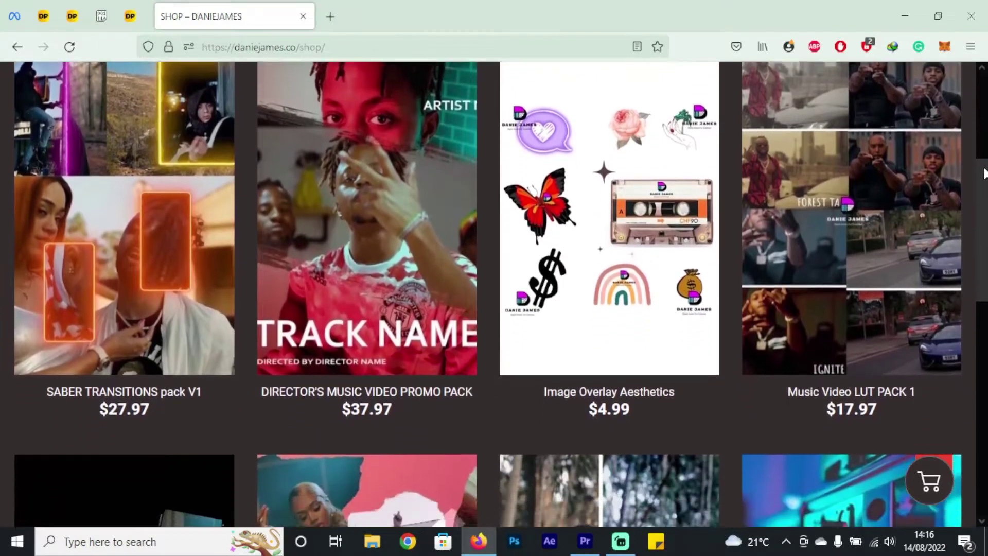
mouse_move(984, 173)
mouse_down()
mouse_move(978, 331)
mouse_move(977, 71)
mouse_move(984, 161)
mouse_up()
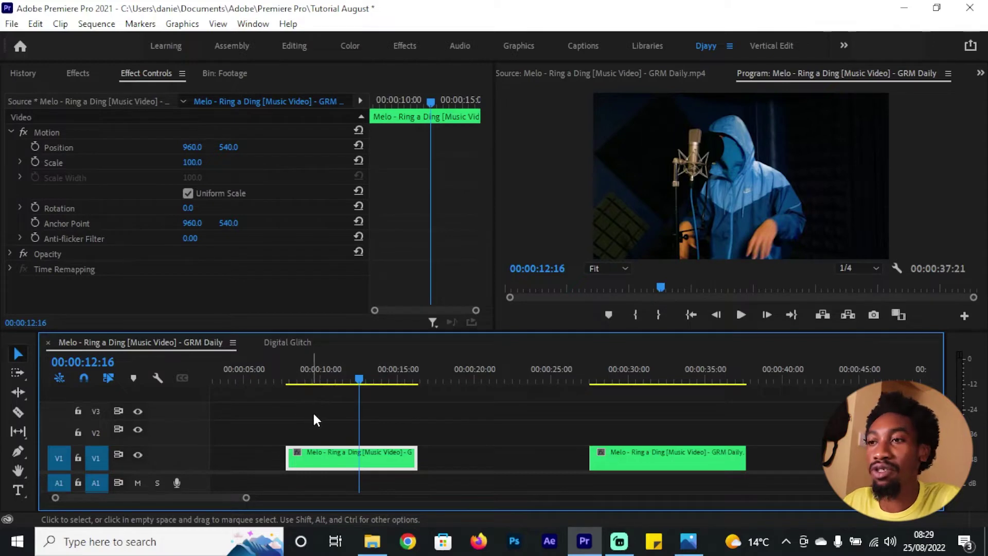
Play part of the first music video clip on V1 to review the footage.
scroll(320, 426, up, 1)
scroll(322, 430, down, 1)
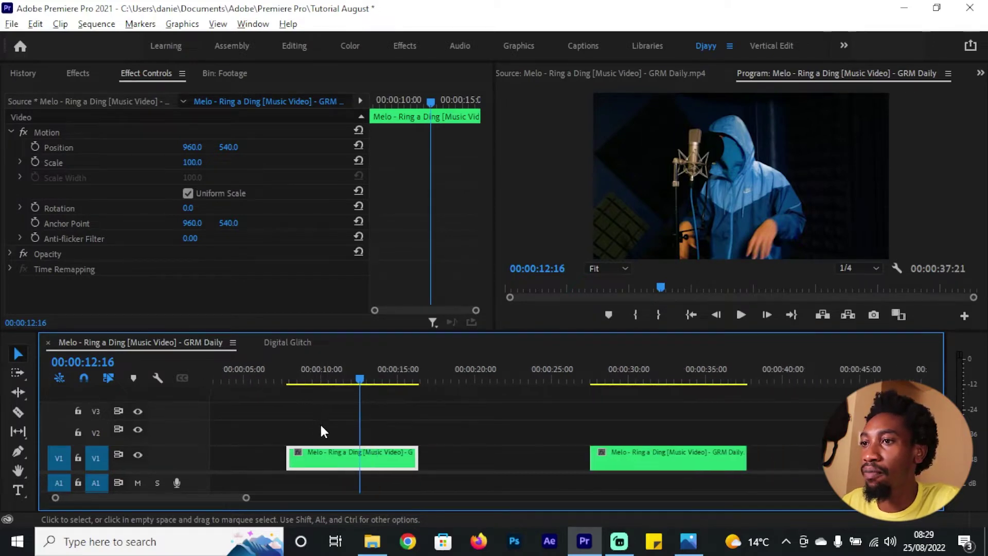
scroll(360, 435, up, 2)
drag(373, 375, 324, 378)
key(space)
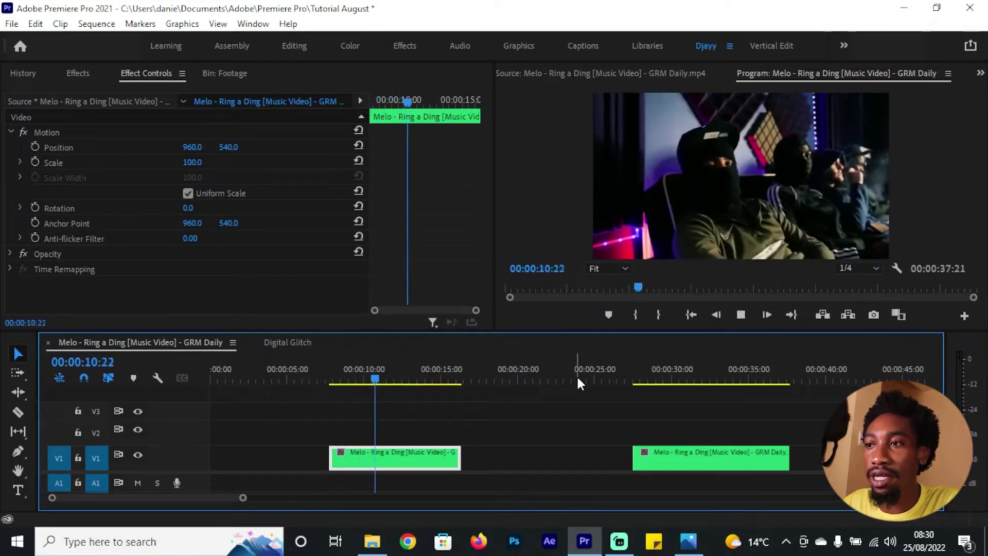
drag(401, 382, 379, 380)
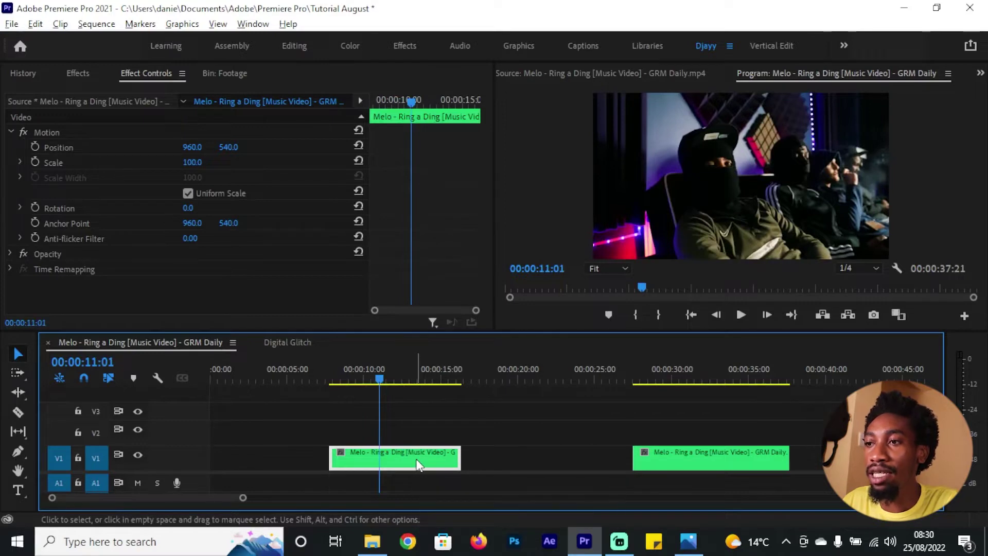
Duplicate the first clip from V1 onto V2 directly above it and give the copy a tan label colour.
drag(416, 458, 422, 431)
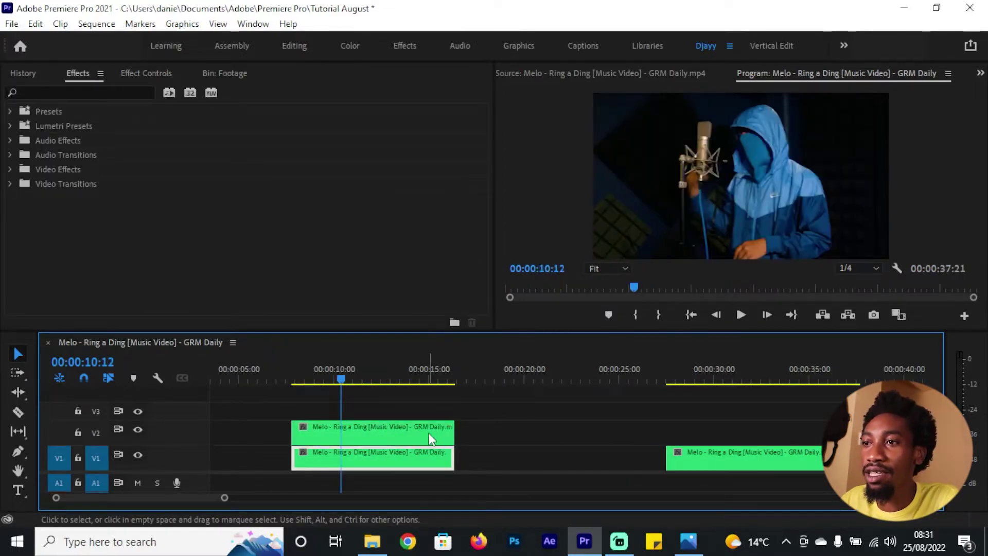
click(429, 434)
right_click(431, 433)
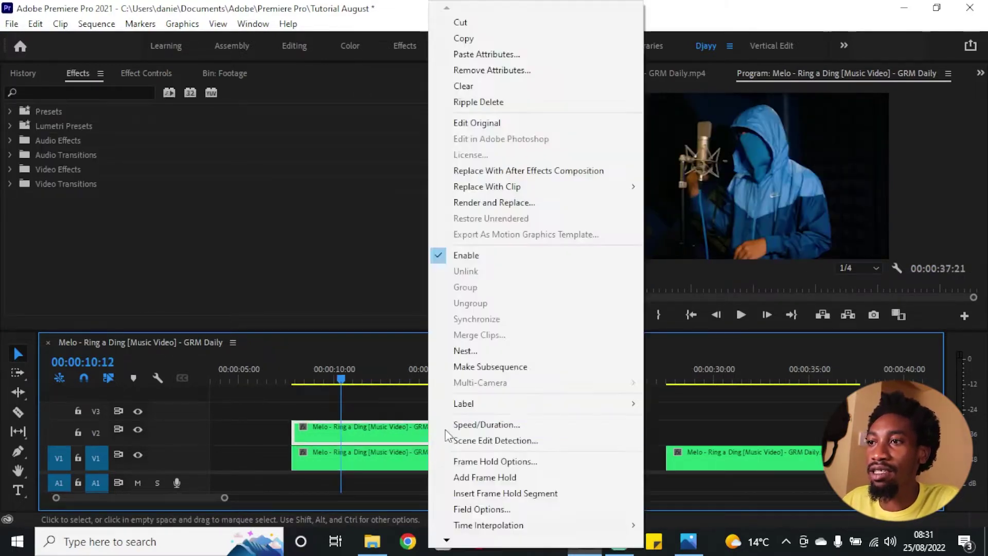
mouse_move(508, 402)
click(674, 353)
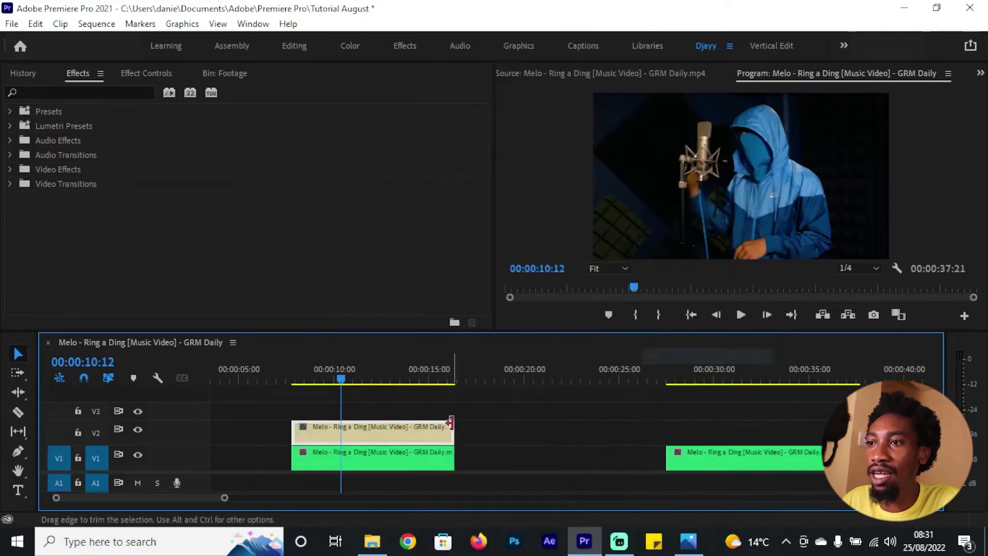
Find the Lumetri Color effect and apply it to the V2 copy, with the playhead at 00:00:10:18.
mouse_move(331, 378)
mouse_down()
mouse_move(357, 382)
mouse_move(328, 381)
mouse_move(345, 382)
mouse_up()
click(489, 415)
click(306, 429)
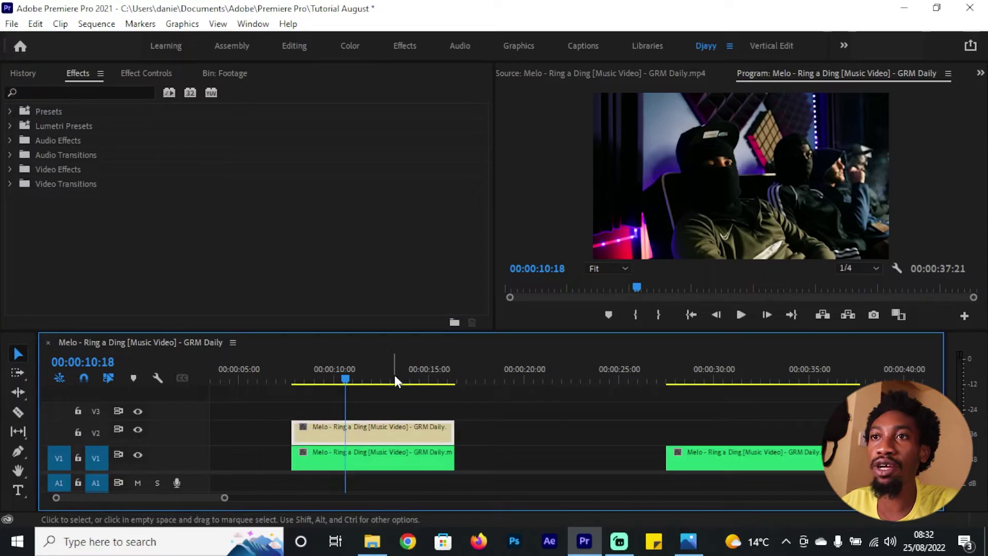
click(61, 91)
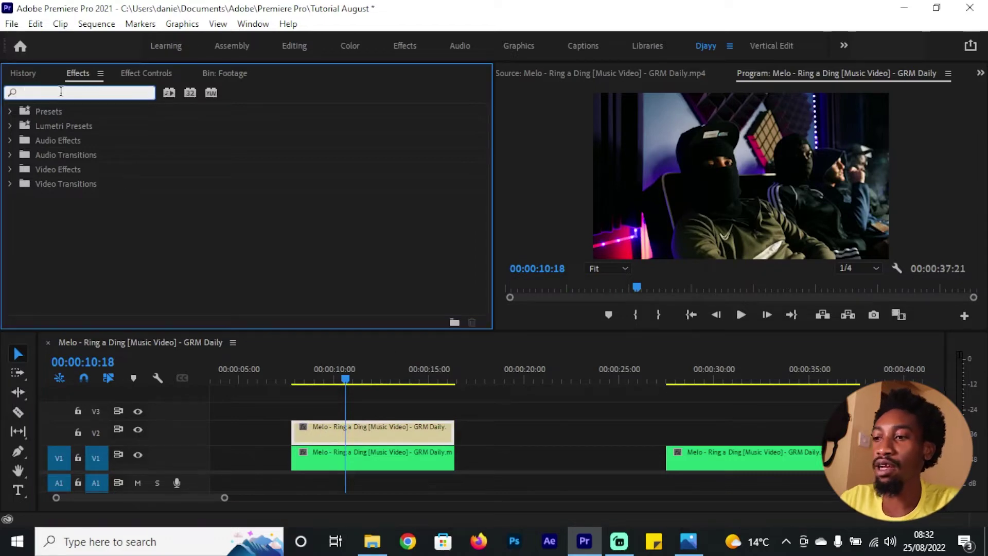
text(lumetr)
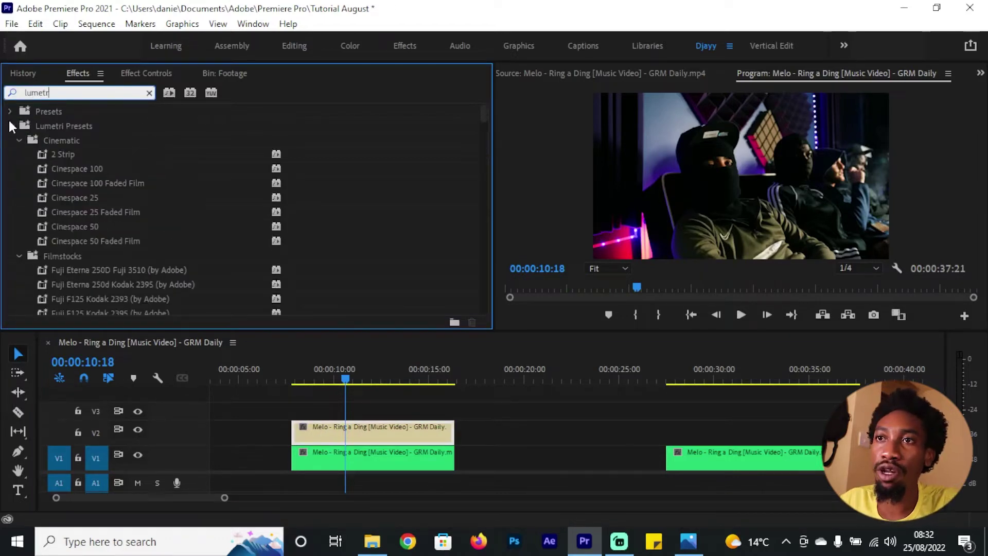
click(10, 126)
drag(64, 200, 403, 438)
Set the exposure in the V2 copy's Lumetri Color basic correction to 0.7.
click(164, 73)
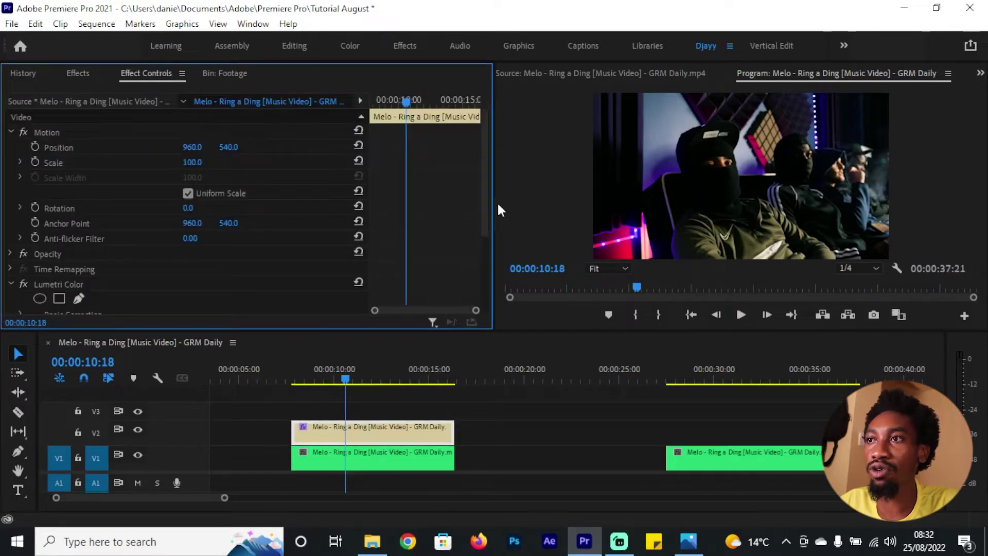
scroll(414, 205, down, 3)
click(21, 178)
click(41, 262)
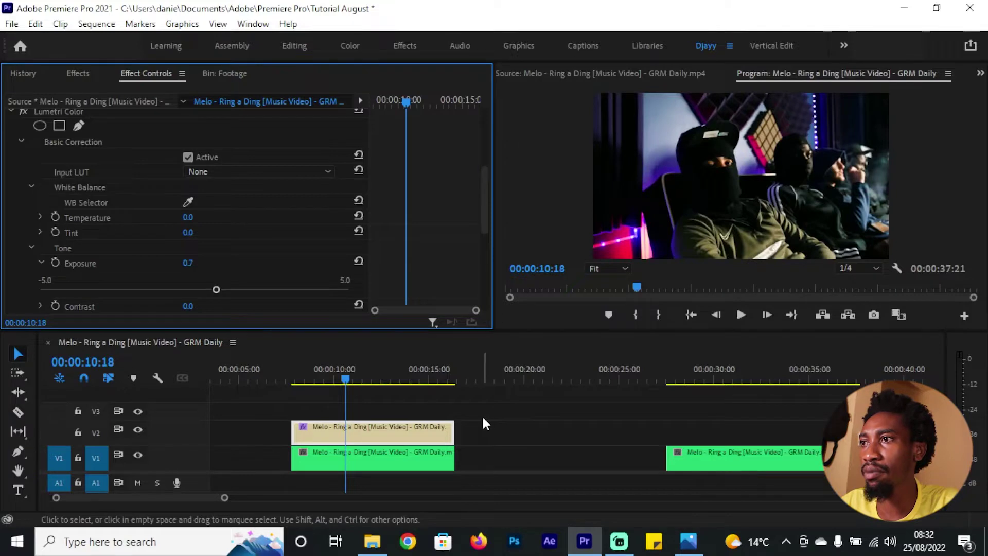
Switch the V2 track's visibility off and on repeatedly to compare the brightened copy with the original.
click(138, 430)
click(138, 430)
click(139, 430)
click(139, 430)
click(138, 430)
click(139, 430)
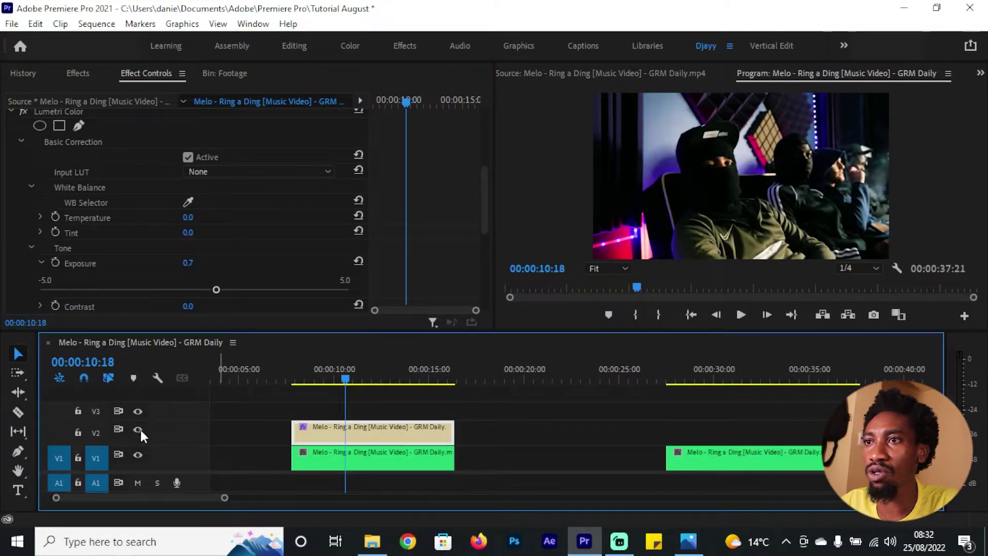
Set the V2 copy's Lumetri exposure to 1.3 and temperature to 50, and collapse the Lumetri Color settings.
scroll(429, 245, down, 4)
drag(217, 203, 231, 208)
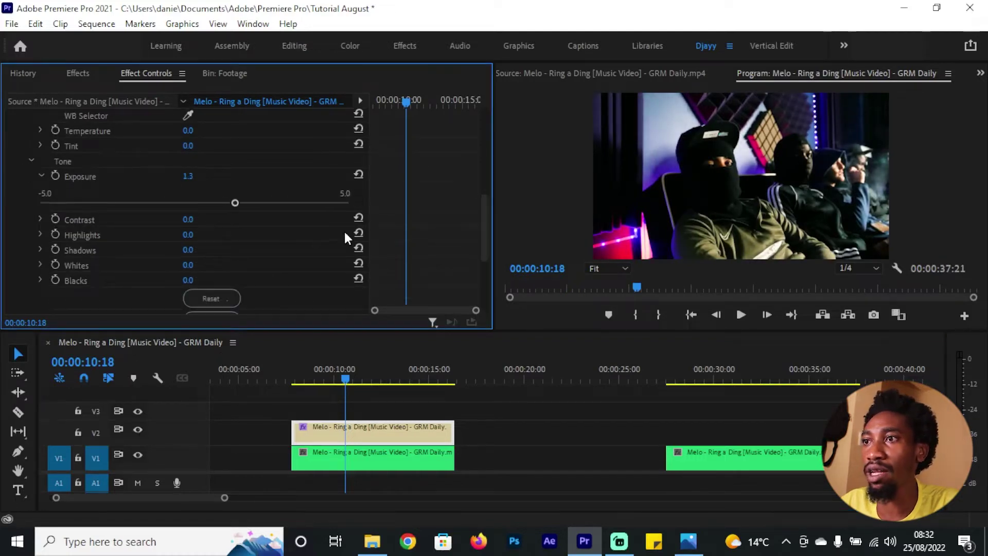
scroll(417, 225, up, 6)
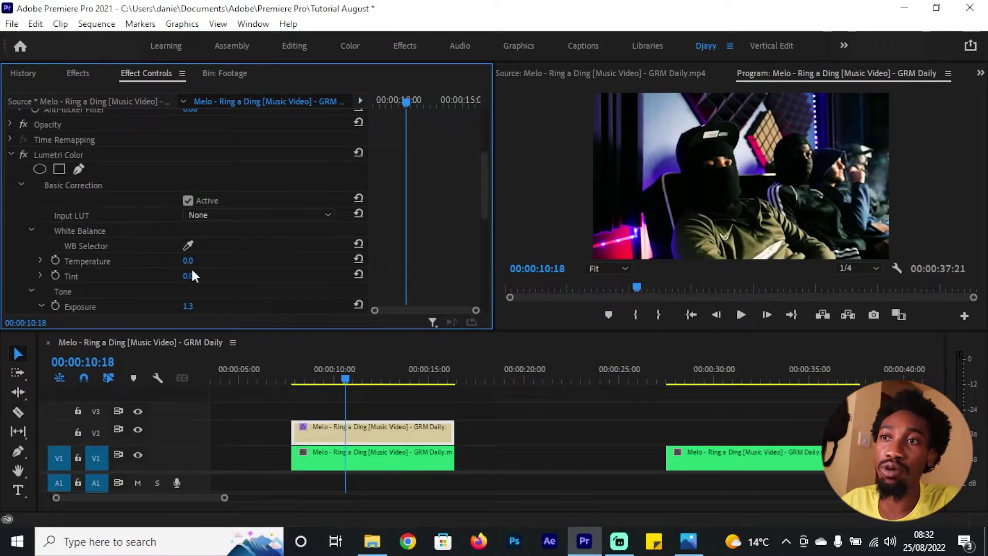
drag(189, 261, 197, 261)
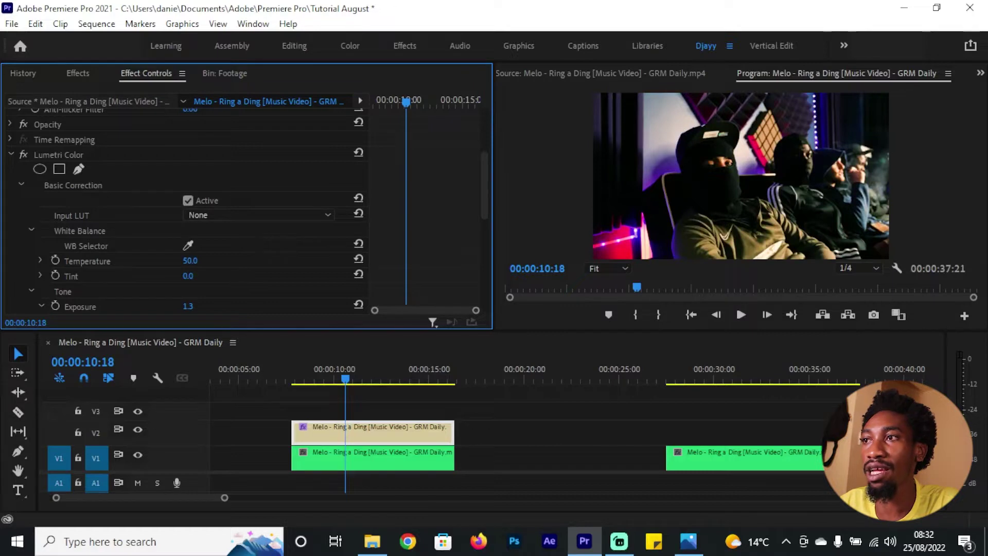
click(11, 154)
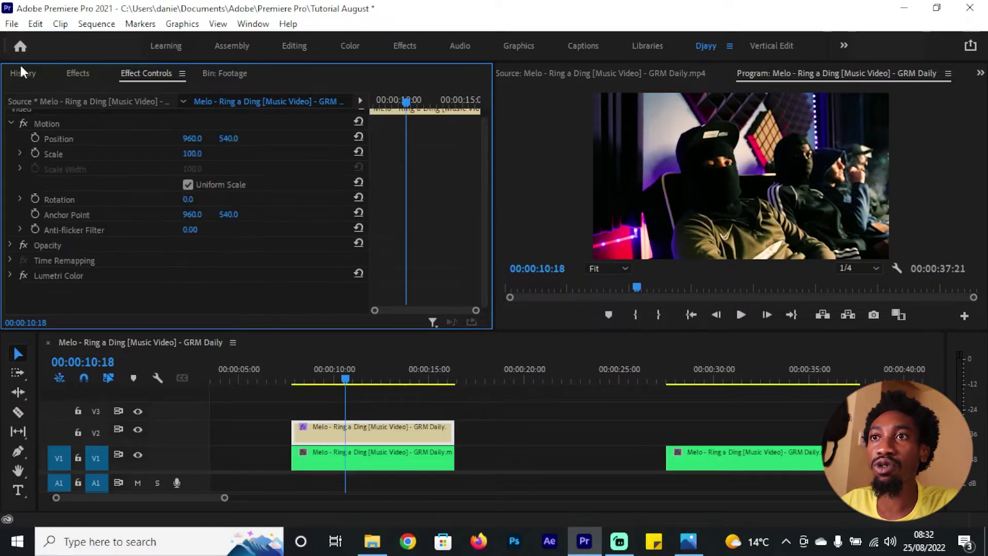
Find the Crop effect and apply it to the V2 copy.
click(98, 74)
drag(56, 93, 1, 96)
text(crop)
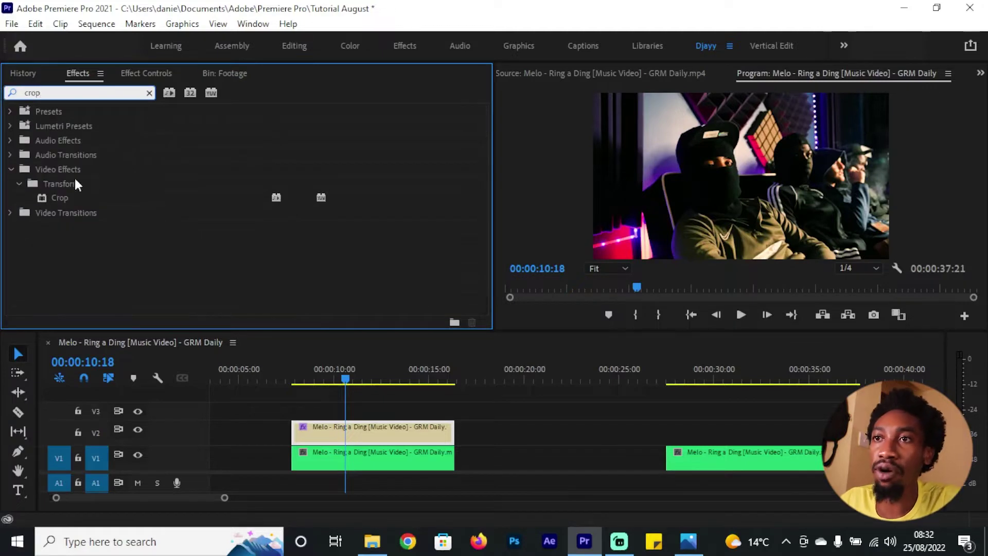
drag(66, 198, 342, 419)
Crop the V2 copy by 26% from the top and 55% from the bottom, and start playback from the sequence start.
click(335, 380)
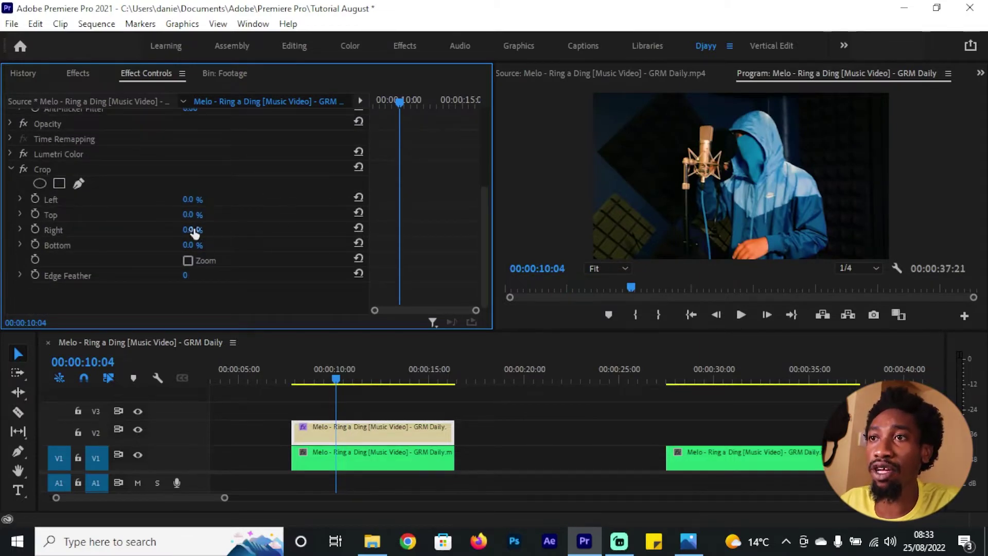
drag(190, 219, 192, 243)
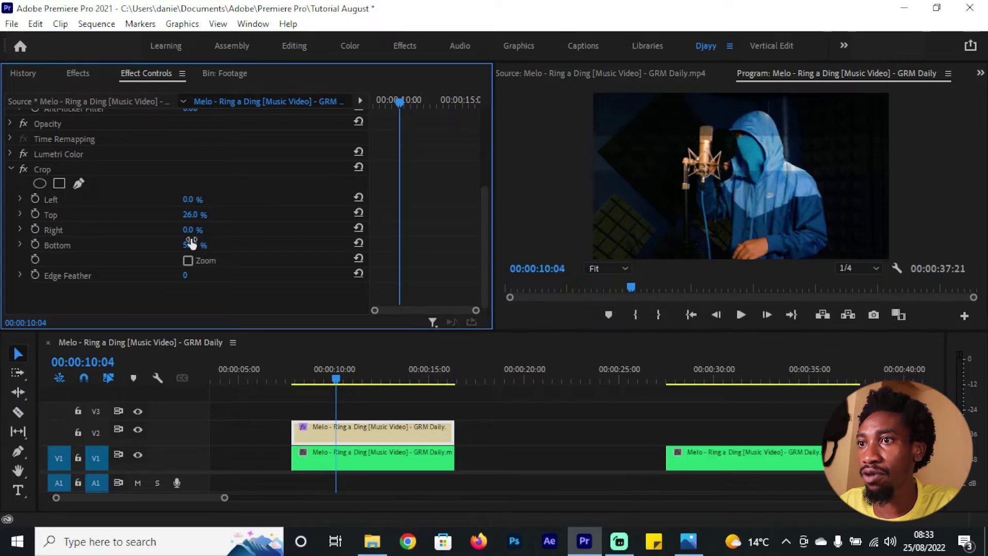
key(Home)
key(space)
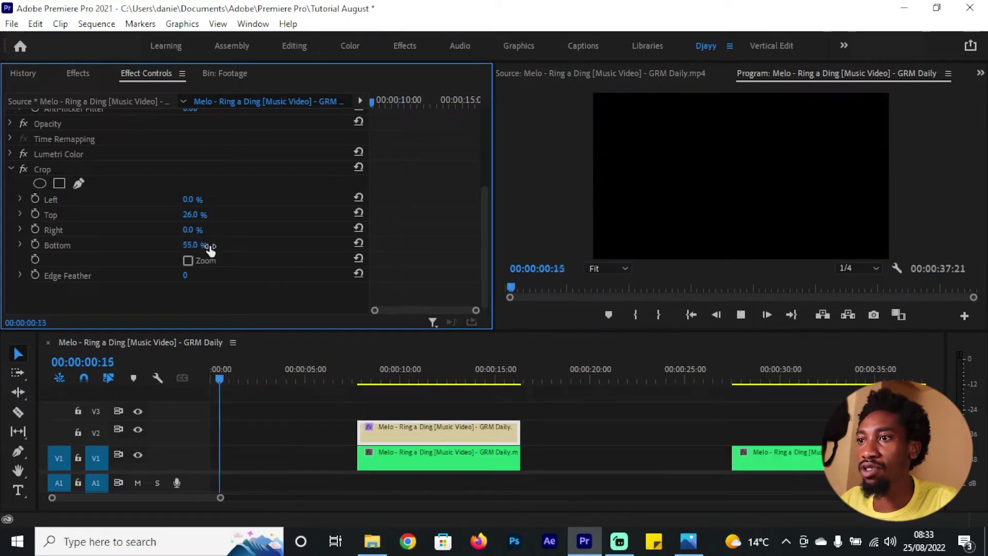
Trim the V2 copy so it starts at 00:00:10:14 and ends at 00:00:14:15.
click(393, 379)
mouse_move(398, 374)
mouse_down()
mouse_move(431, 381)
mouse_move(384, 377)
mouse_move(455, 394)
mouse_move(384, 366)
mouse_move(417, 384)
mouse_move(405, 382)
mouse_up()
drag(359, 434, 410, 435)
click(485, 381)
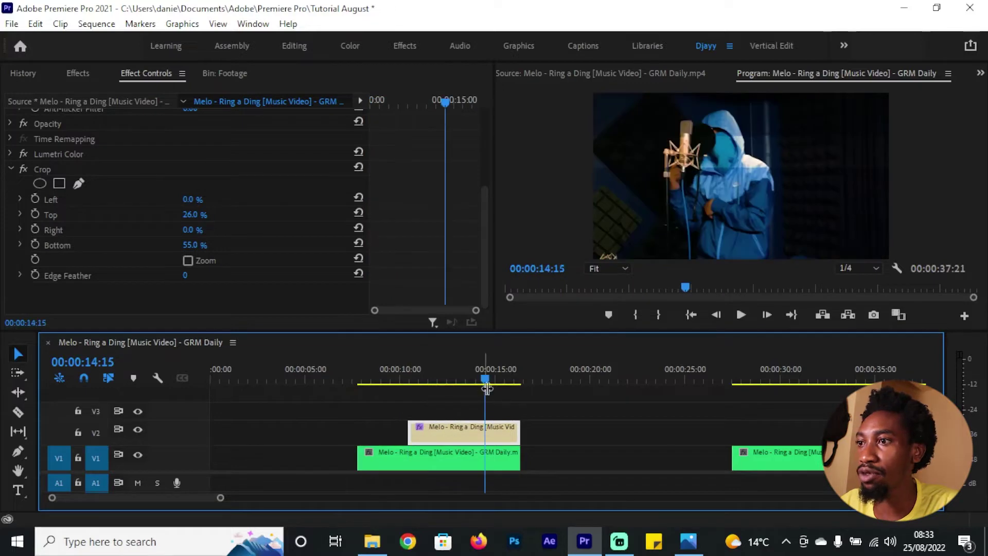
drag(518, 435, 482, 429)
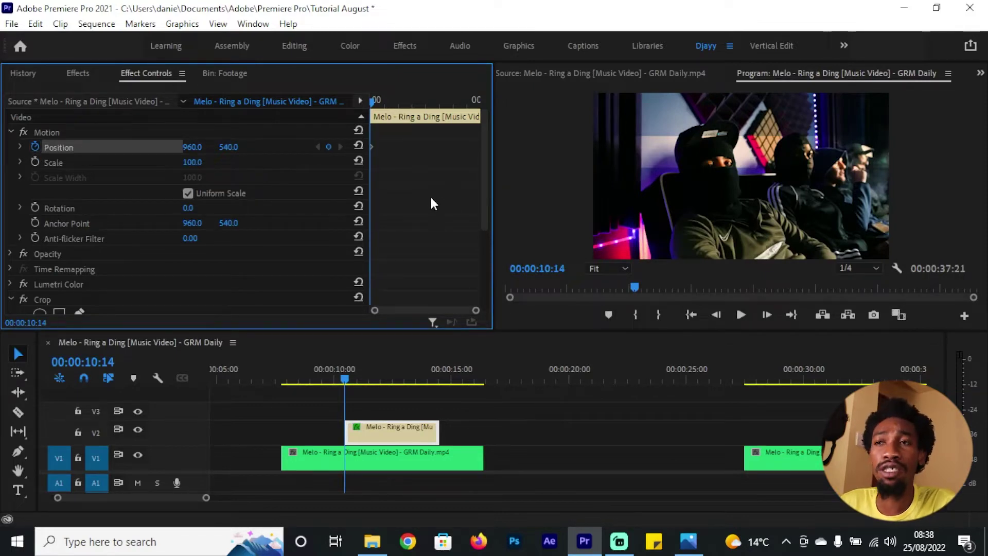
Add a position keyframe to the V2 copy at 00:00:10:24 with the vertical position at 1060.
key(shift+Right)
key(shift+Right)
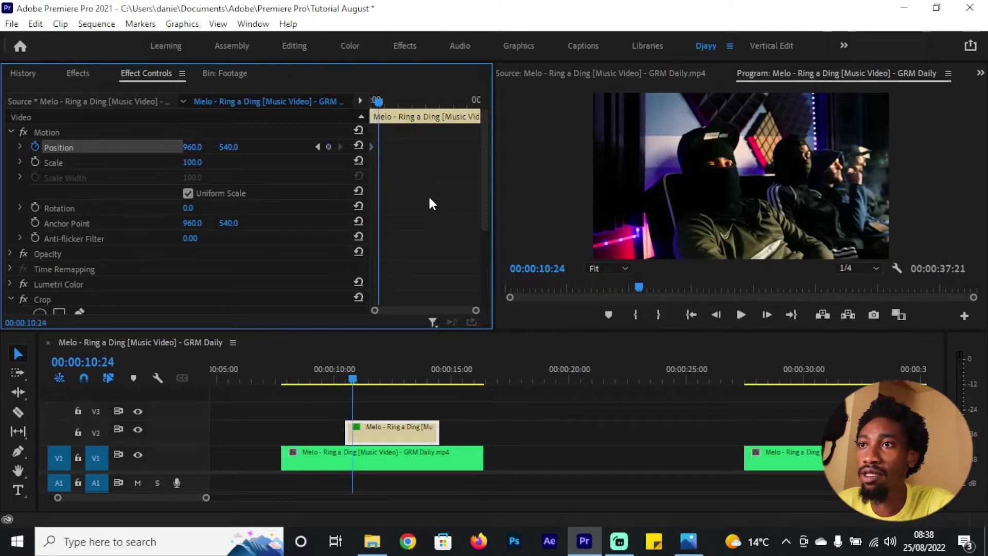
drag(227, 147, 494, 148)
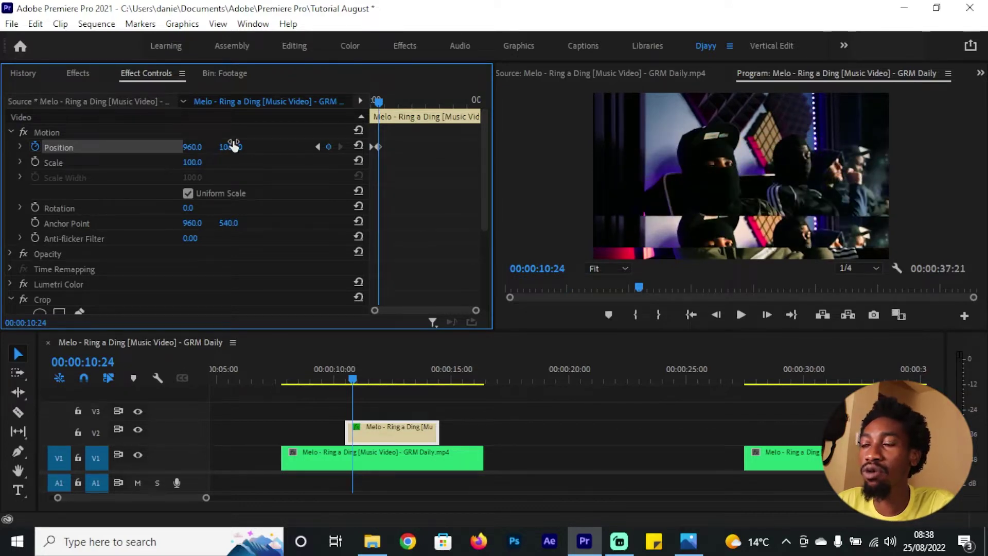
Add a position keyframe to the V2 copy at 00:00:11:04 with the vertical position at 336.
key(Right)
key(Right)
key(Right)
key(Right)
key(Right)
key(Right)
key(Right)
key(Right)
key(Right)
key(Right)
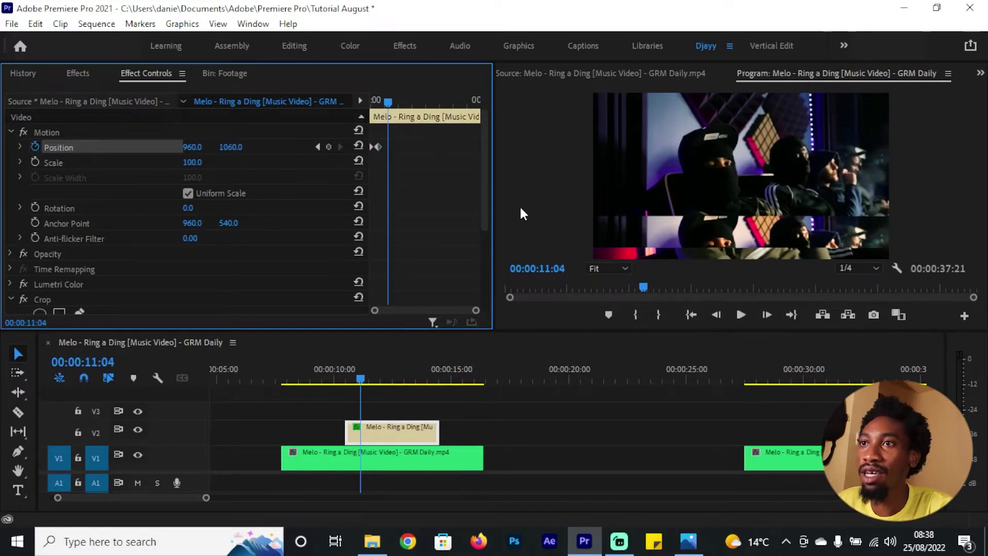
drag(235, 151, 57, 152)
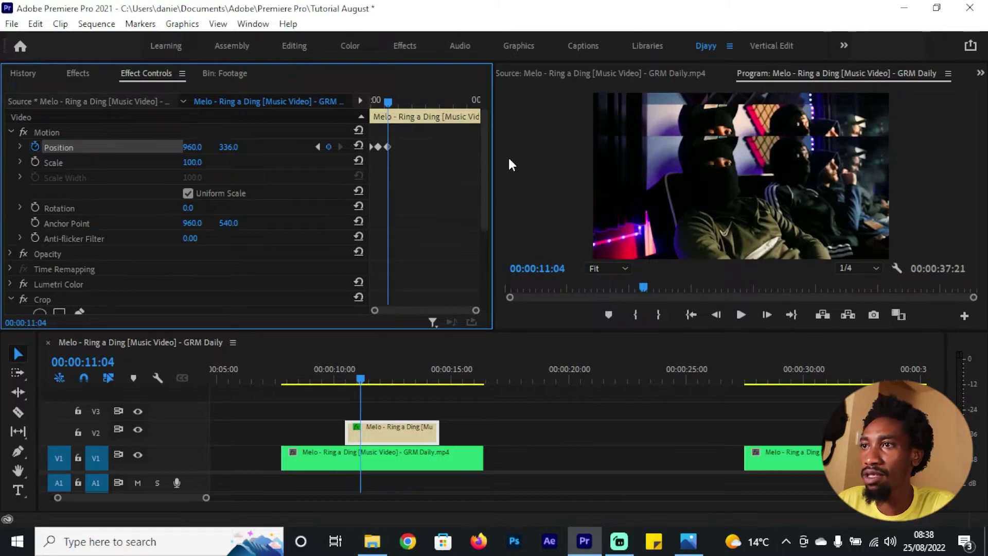
Add a position keyframe at 00:00:11:14 that returns the V2 strip to a vertical position of 540.
key(shift+Right)
key(shift+Right)
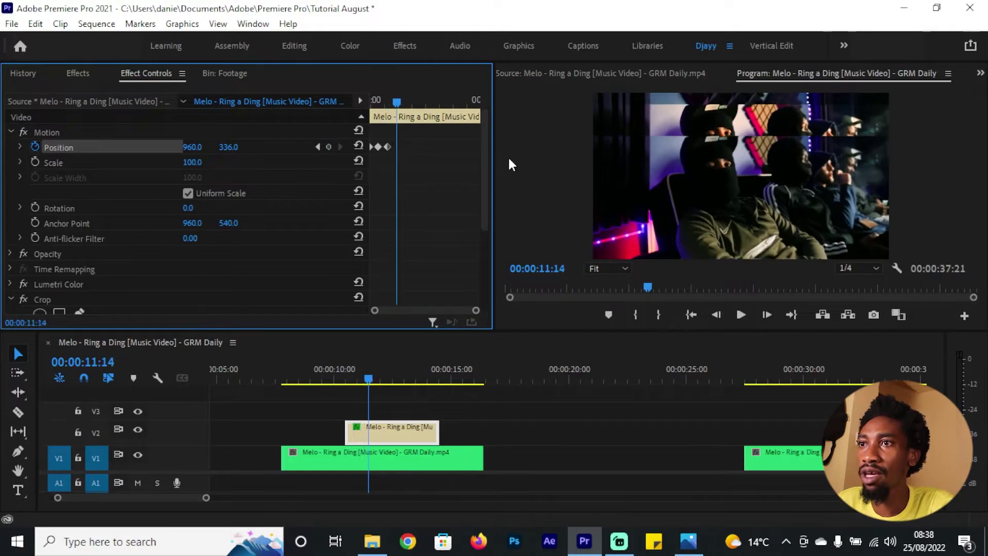
drag(225, 147, 295, 147)
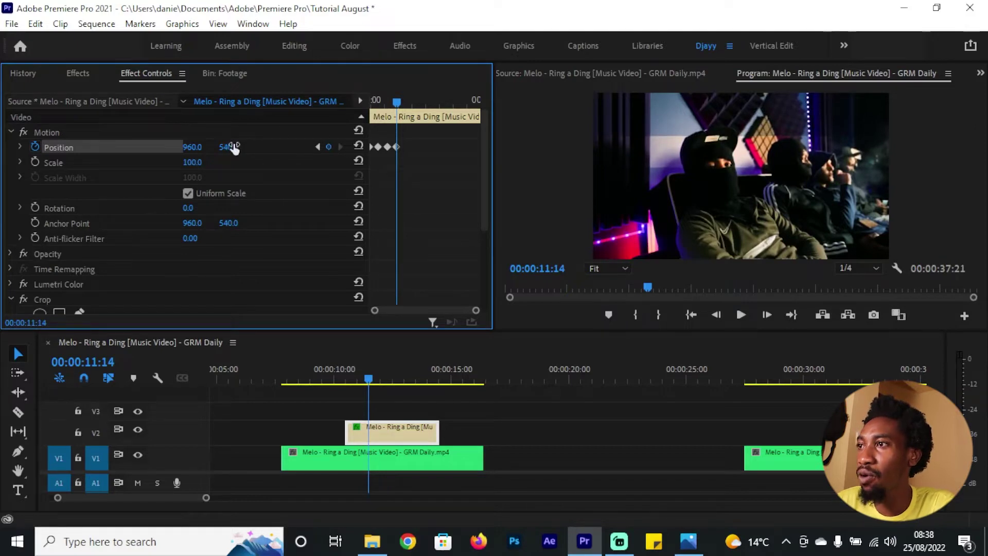
Add a position keyframe at 00:00:11:24 that moves the V2 strip up over the rapper's head.
key(shift+Right)
key(shift+Right)
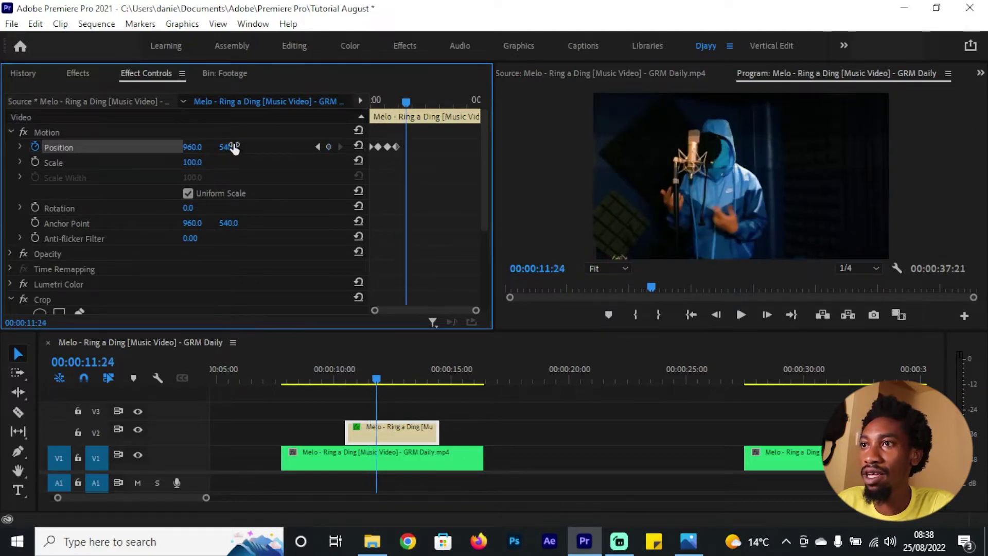
mouse_move(224, 148)
mouse_down()
mouse_move(149, 148)
mouse_move(236, 148)
mouse_up()
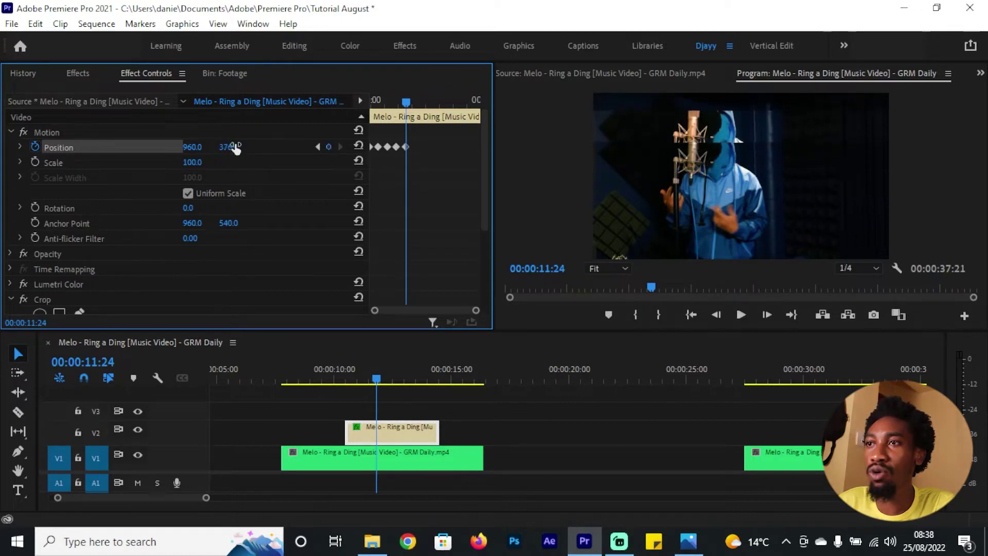
Add a position keyframe at 00:00:12:04 that moves the V2 strip down to a vertical position of about 1060.
key(shift+Right)
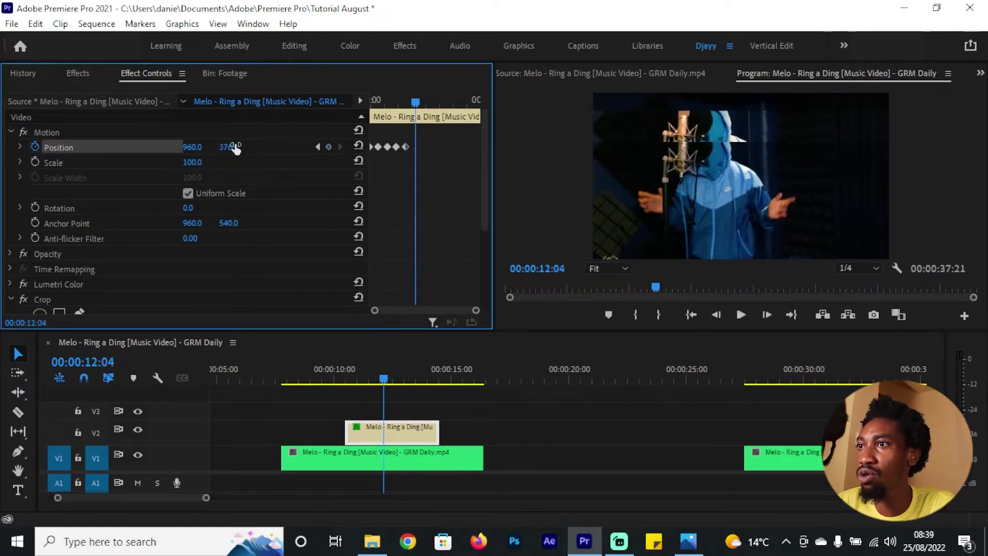
click(230, 147)
text(924)
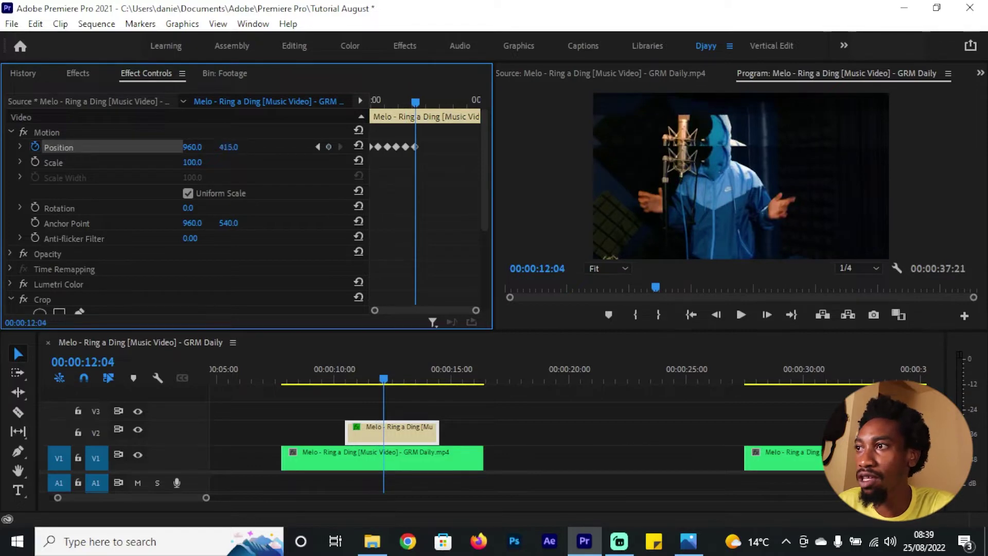
key(Return)
drag(230, 147, 235, 149)
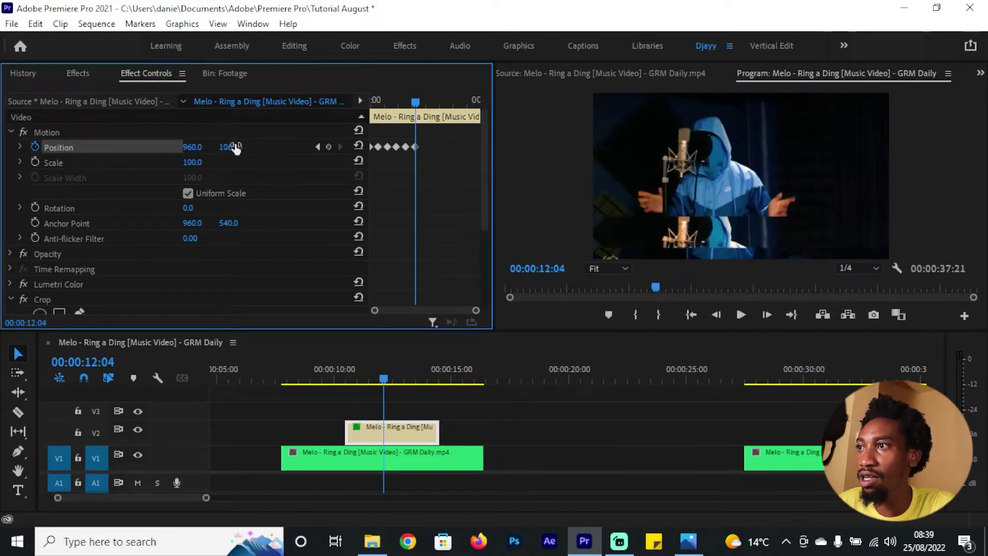
Add a position keyframe at 00:00:12:14 that returns the V2 strip to a vertical position of 540.
key(shift+Right)
key(shift+Right)
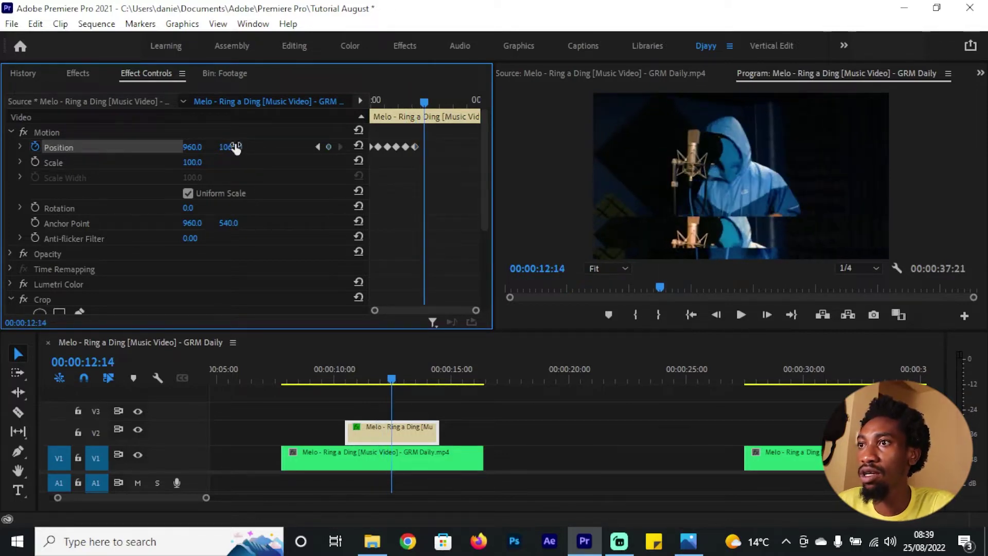
click(230, 147)
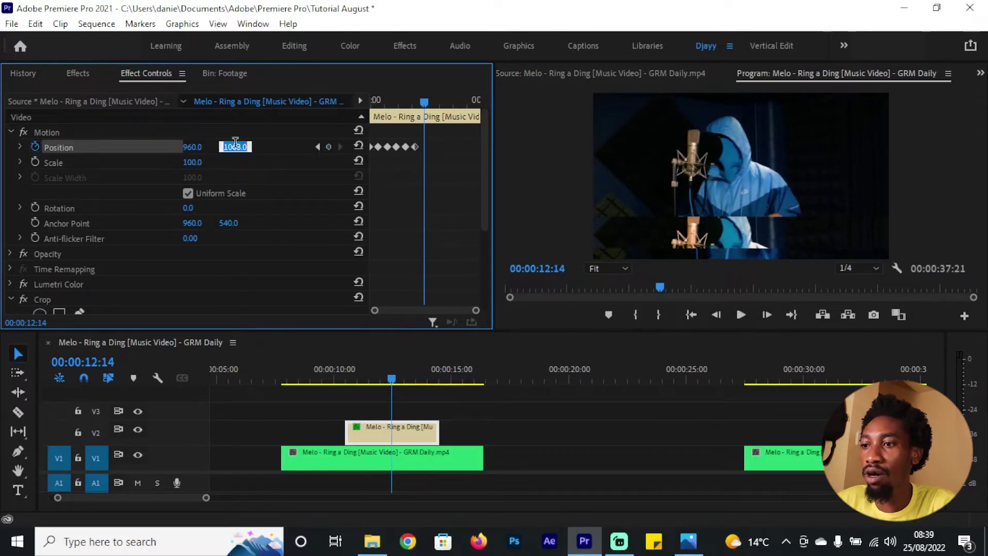
text(540)
key(Return)
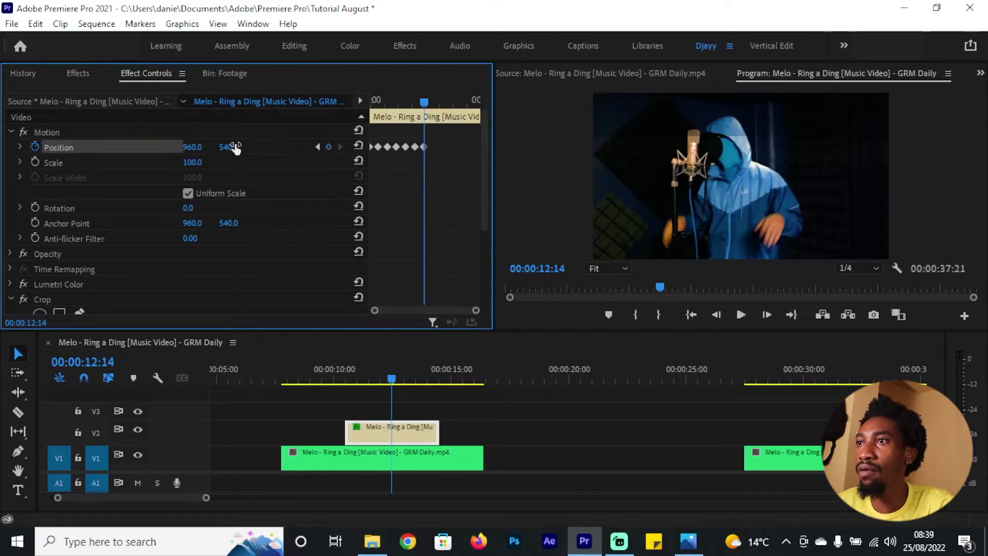
Play back the section from before the V2 copy to review the strip's vertical movement.
click(345, 377)
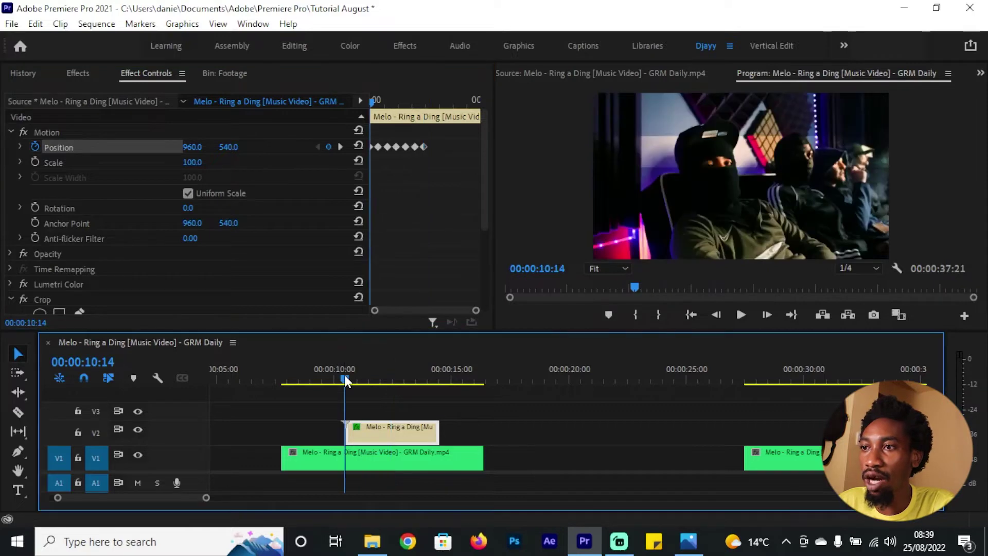
click(302, 378)
key(space)
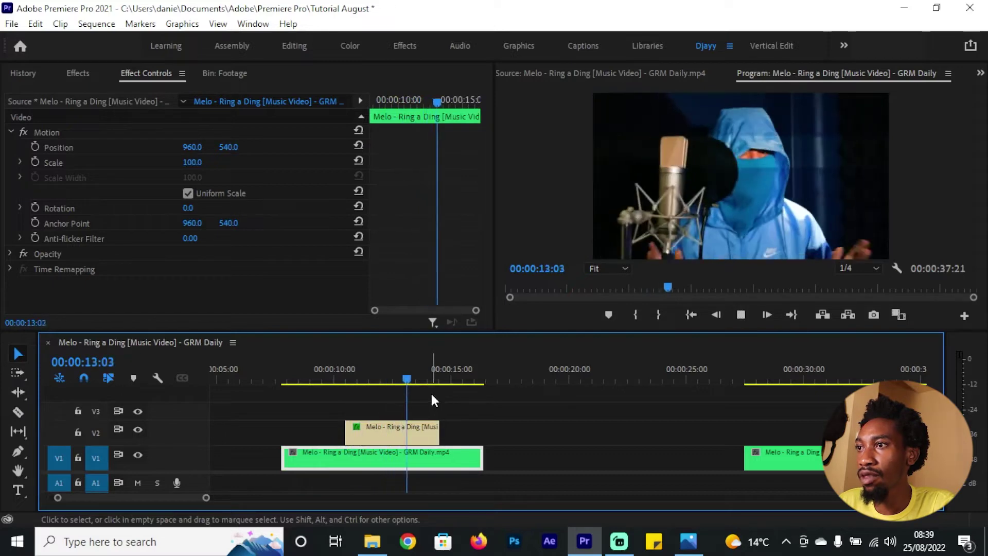
key(space)
drag(406, 369, 358, 370)
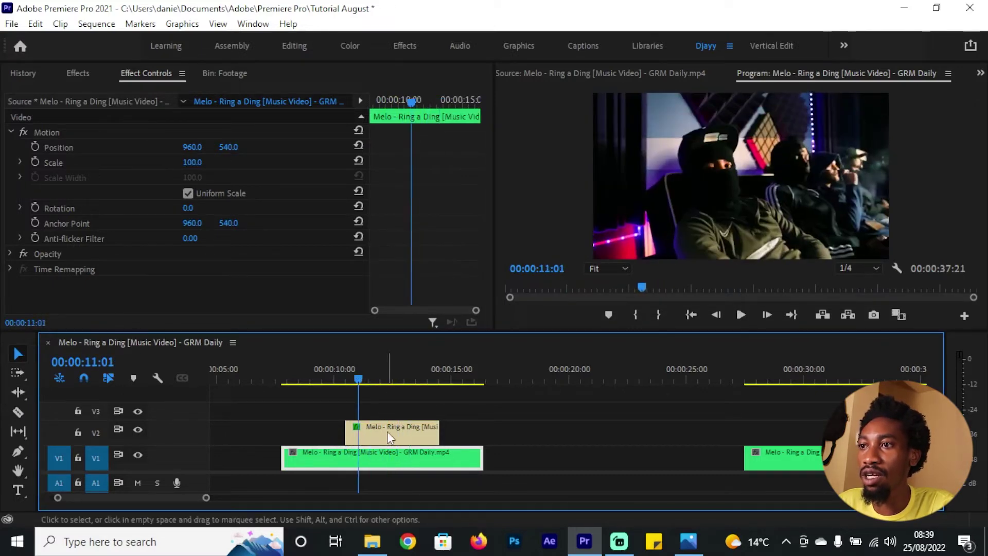
Start scale keyframing on the V2 copy at its first position keyframe, 00:00:10:14.
click(387, 431)
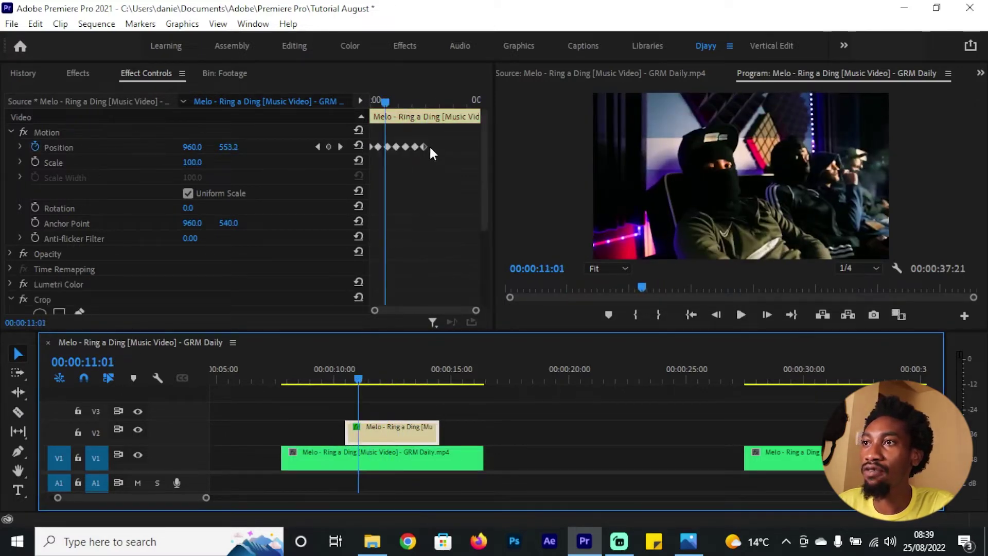
drag(396, 102, 426, 104)
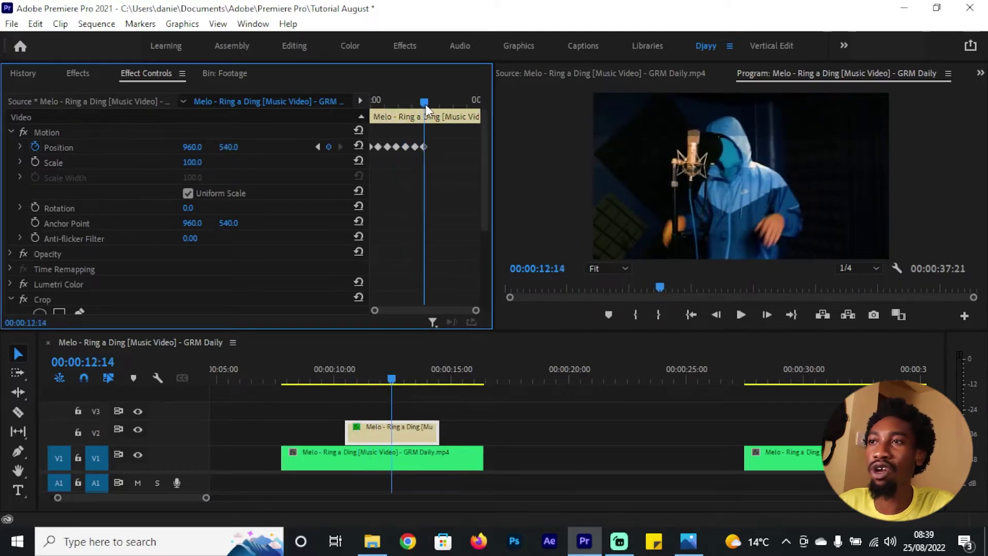
drag(433, 105, 379, 101)
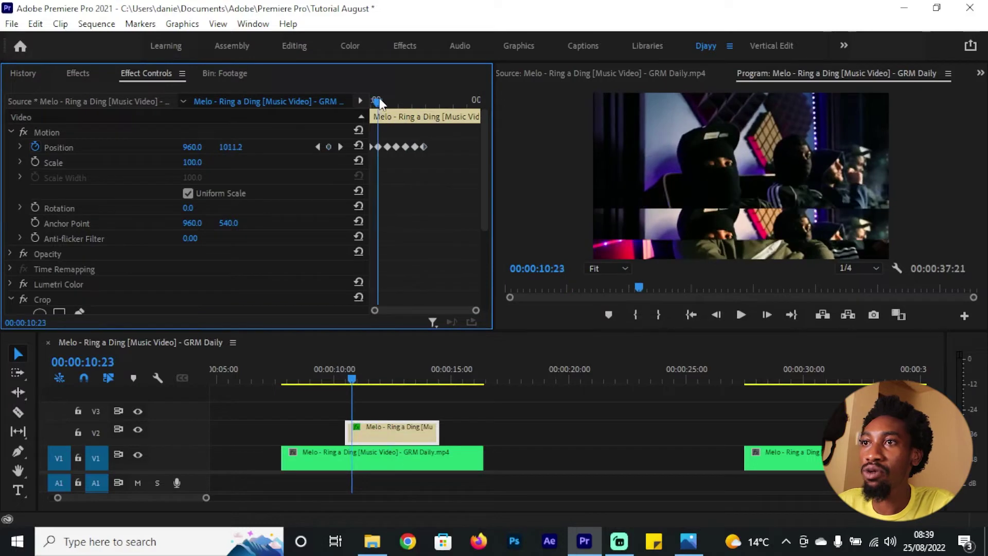
click(317, 146)
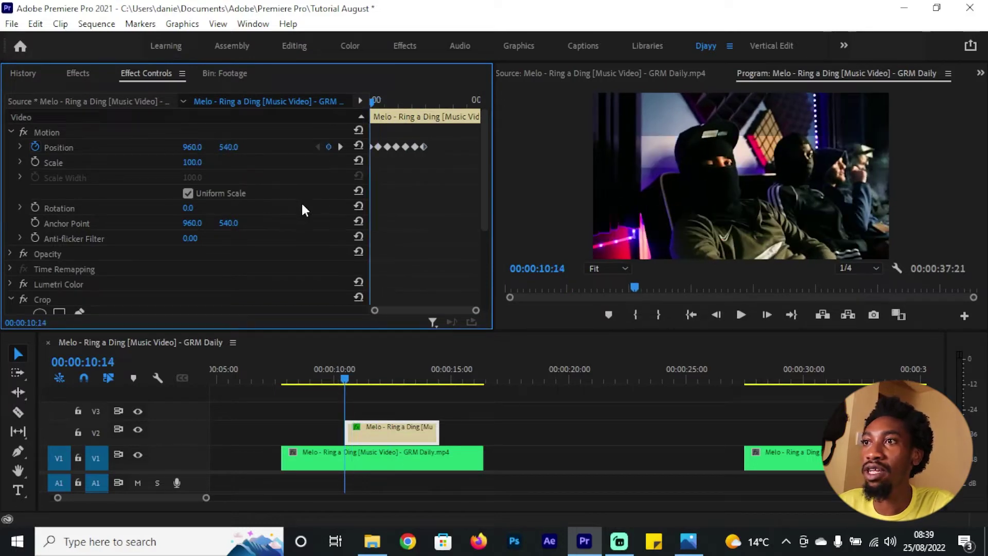
click(35, 161)
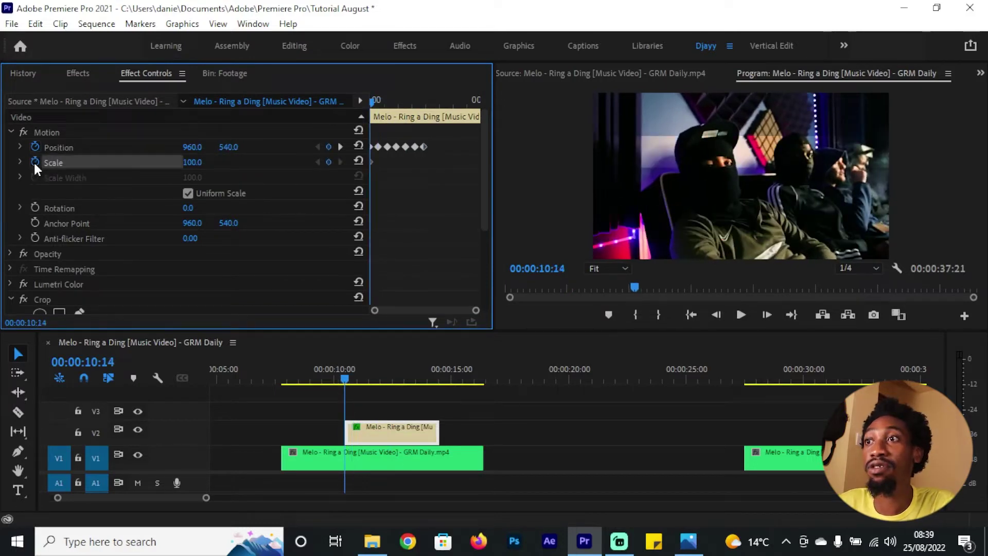
Add a scale keyframe at the 00:00:11:04 position keyframe that enlarges the V2 strip to 130.
click(341, 148)
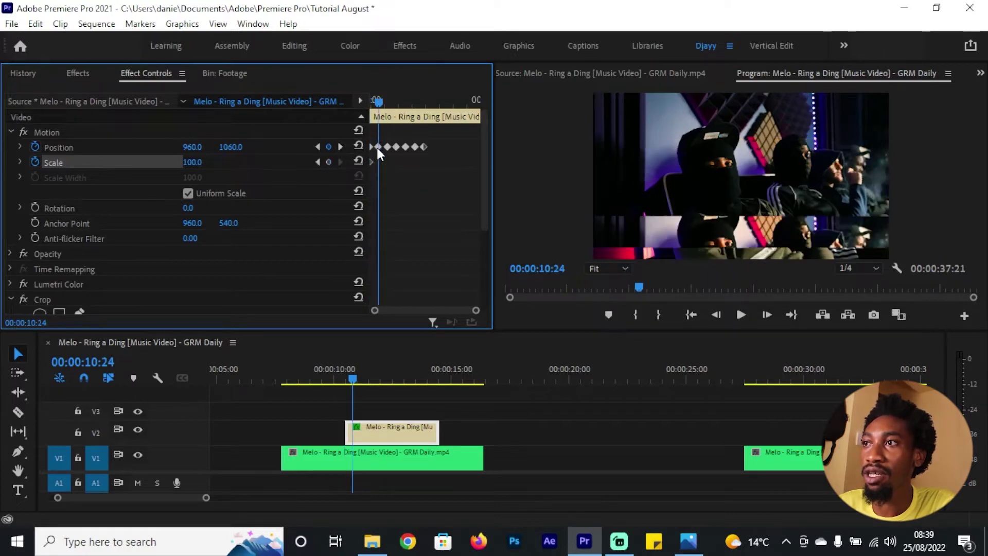
click(340, 146)
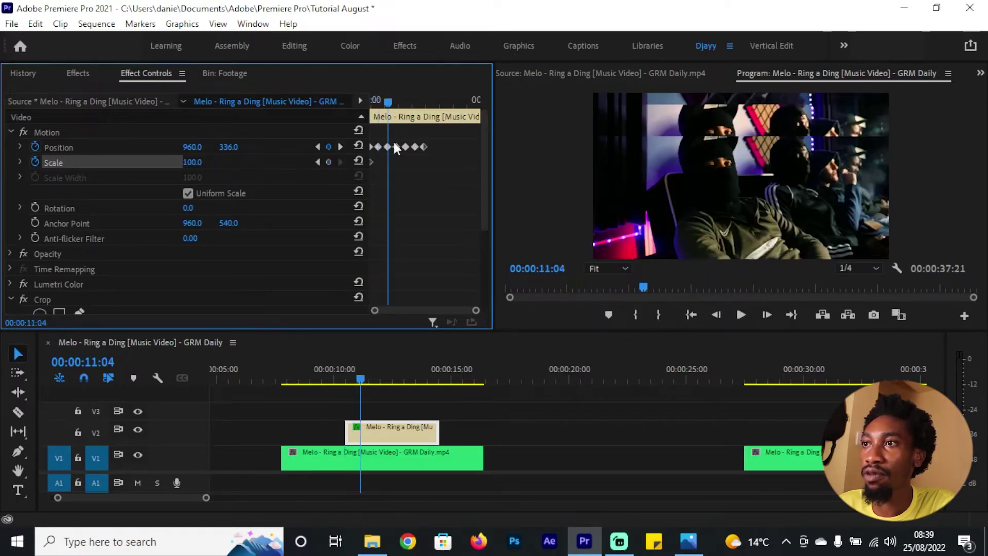
click(192, 162)
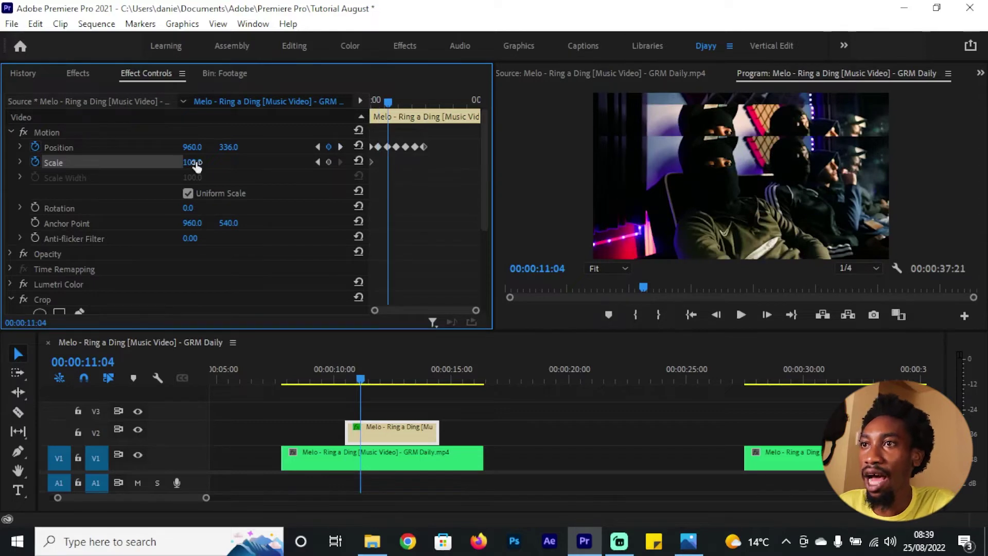
text(122)
key(Return)
key(Up)
key(Up)
key(Up)
key(Up)
key(Up)
key(Up)
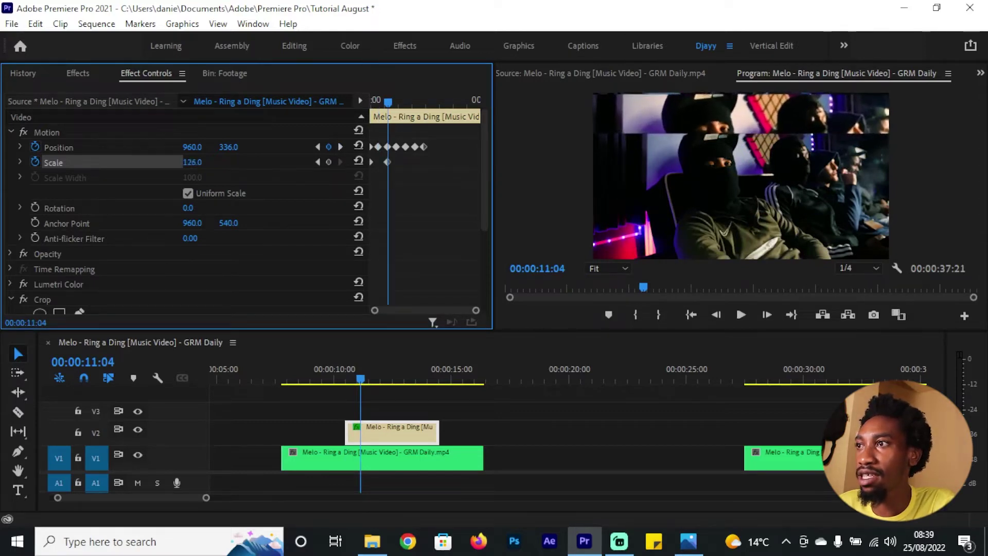
key(Up)
key(Up)
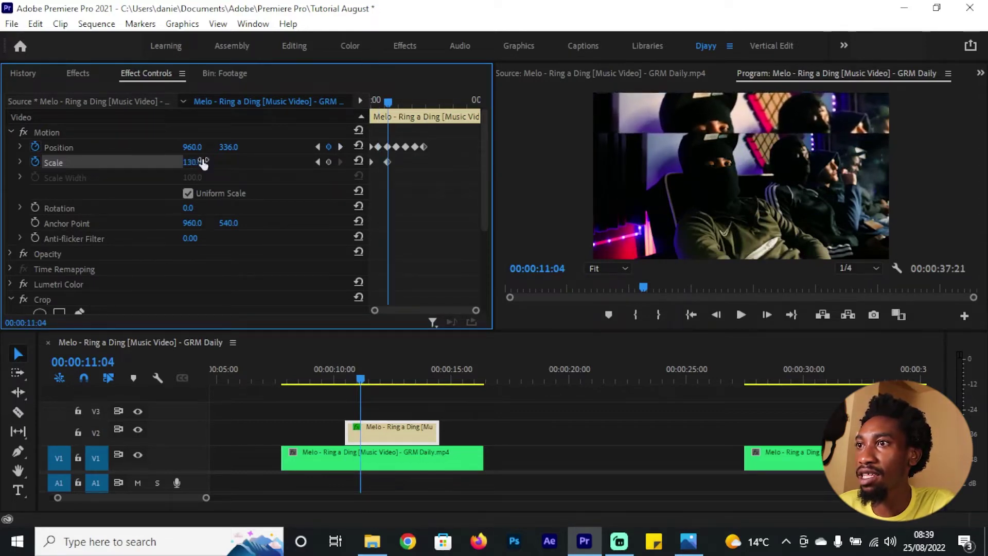
Add a scale keyframe at the 00:00:11:24 position keyframe that returns the V2 strip to a scale of 100.
click(112, 149)
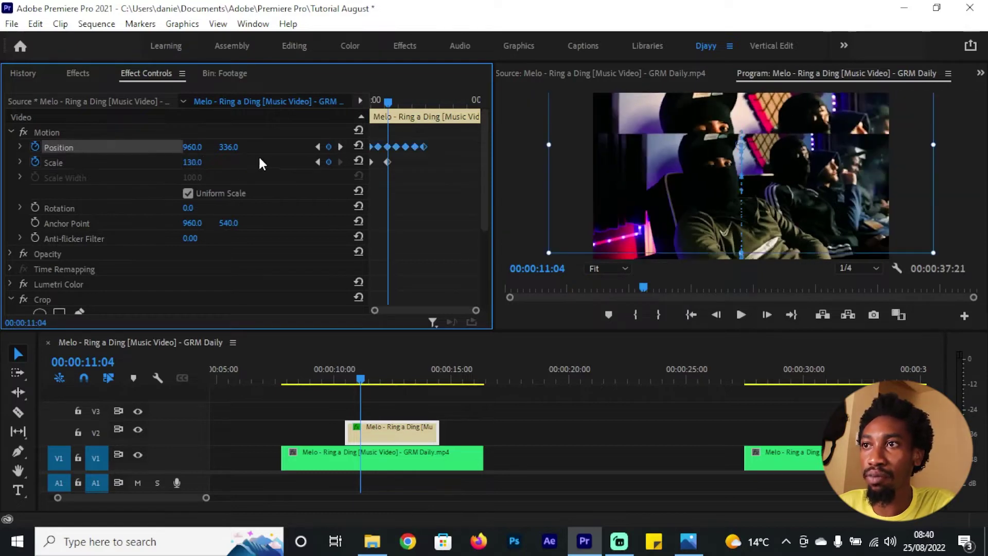
click(340, 147)
click(341, 147)
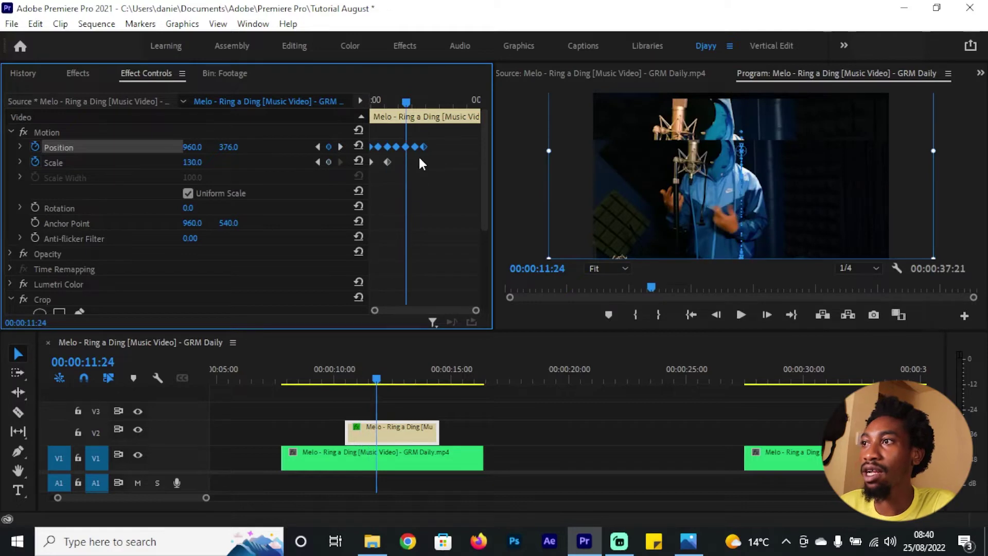
click(192, 162)
text(117)
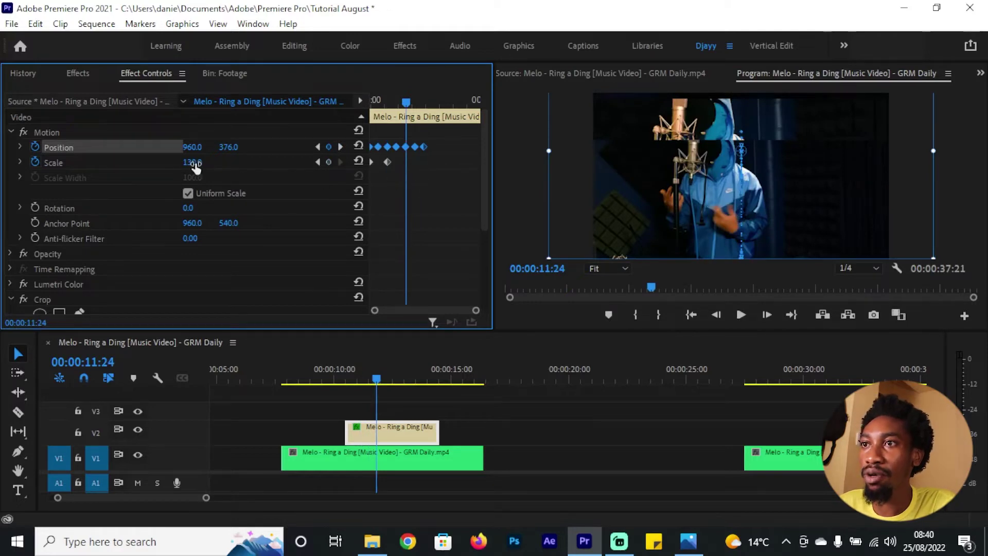
key(Return)
drag(193, 162, 203, 163)
click(203, 163)
text(100)
key(Return)
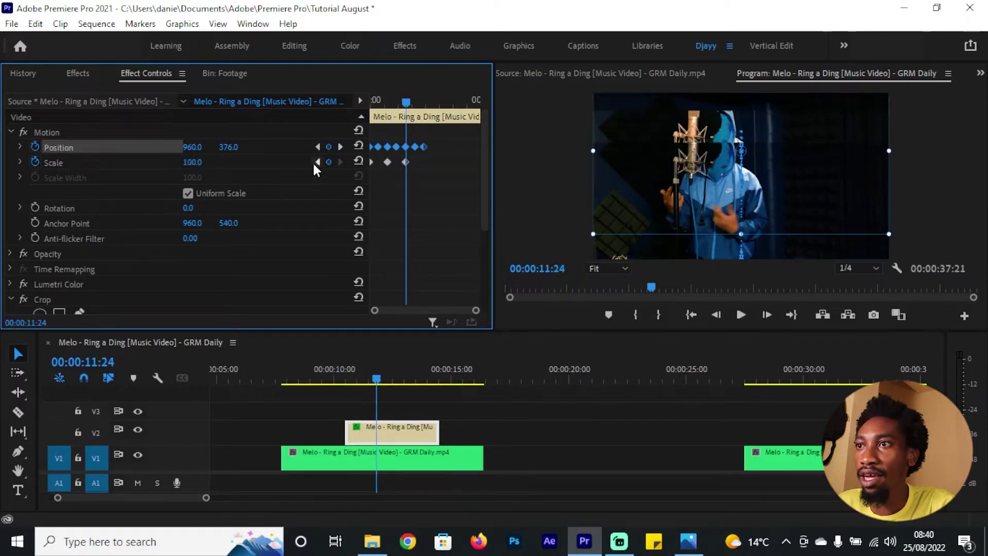
Add a scale keyframe at the last position keyframe, 00:00:12:14, with the V2 strip's scale at 129.
click(339, 147)
click(340, 147)
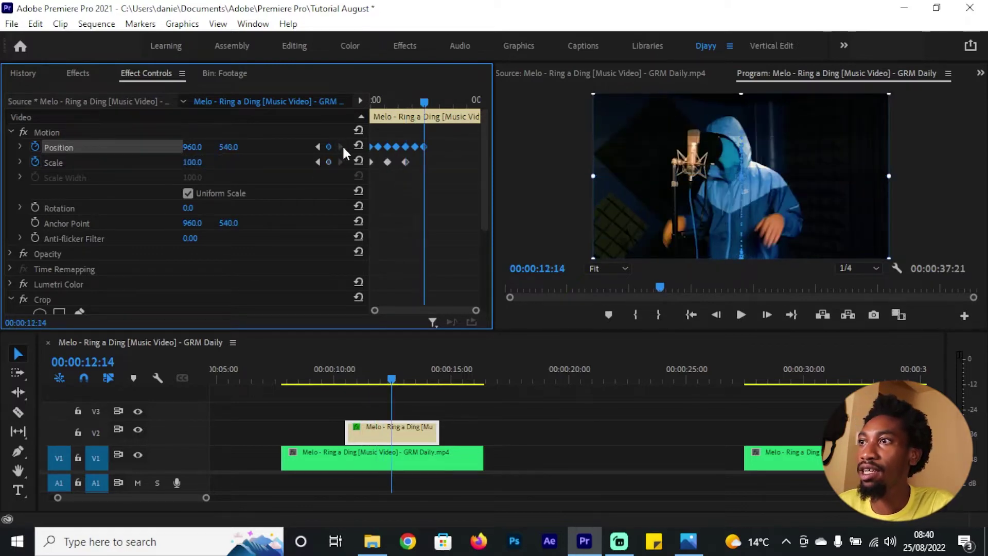
click(195, 162)
text(126)
key(Return)
key(Up)
key(Up)
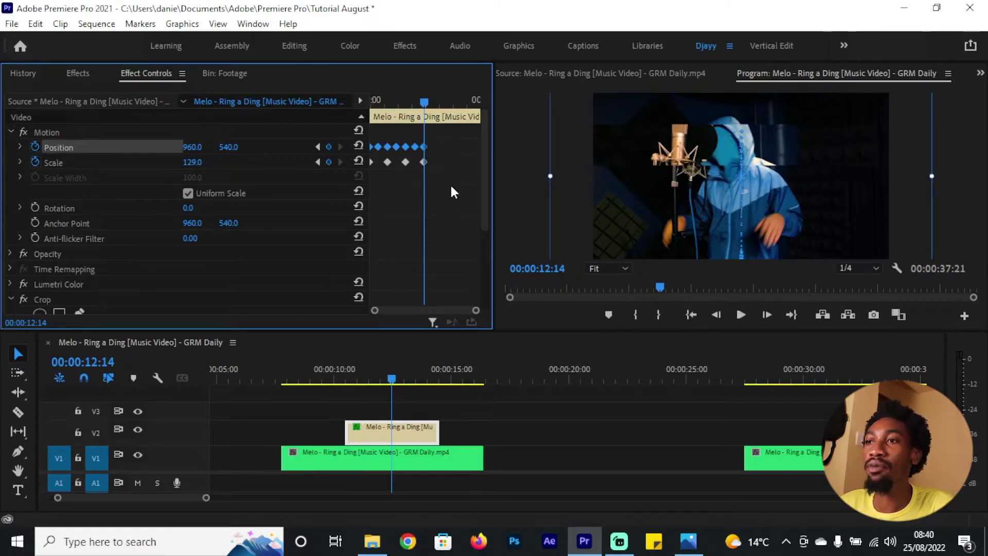
Play back the section around the V2 copy to review the combined scale and position animation.
click(331, 381)
key(space)
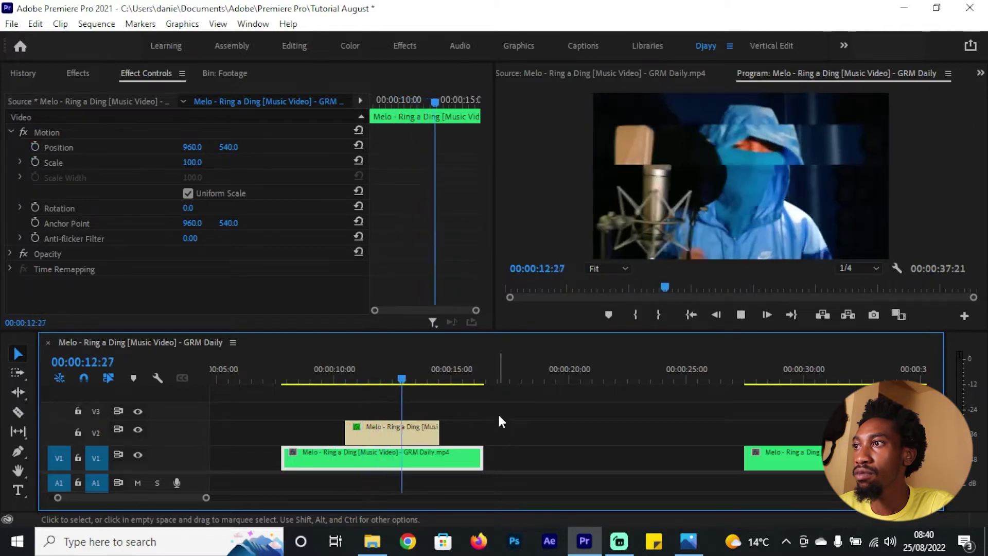
key(space)
Add a position keyframe to the V2 copy at 00:00:12:24, ten frames past the last one, with the vertical position at 993.
click(405, 434)
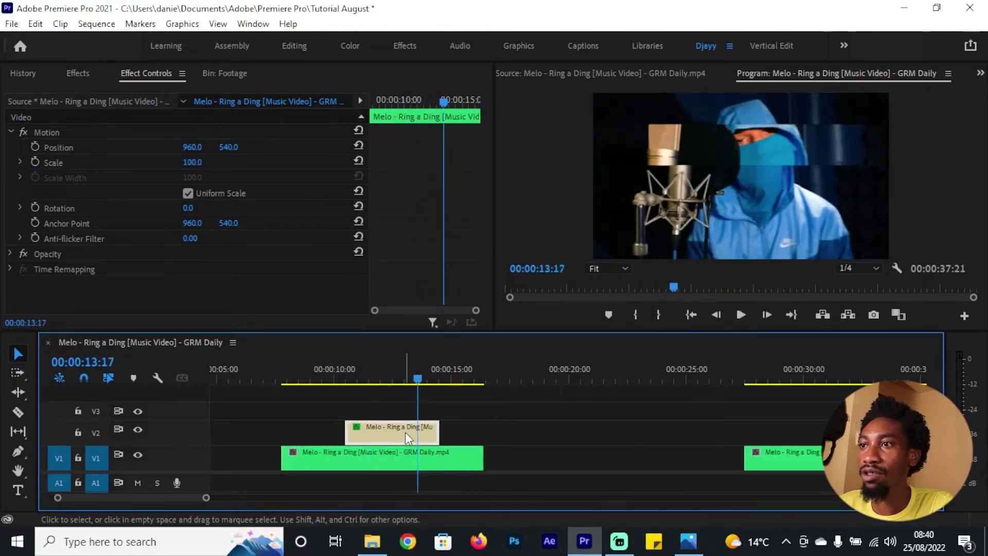
drag(393, 360, 389, 359)
click(390, 363)
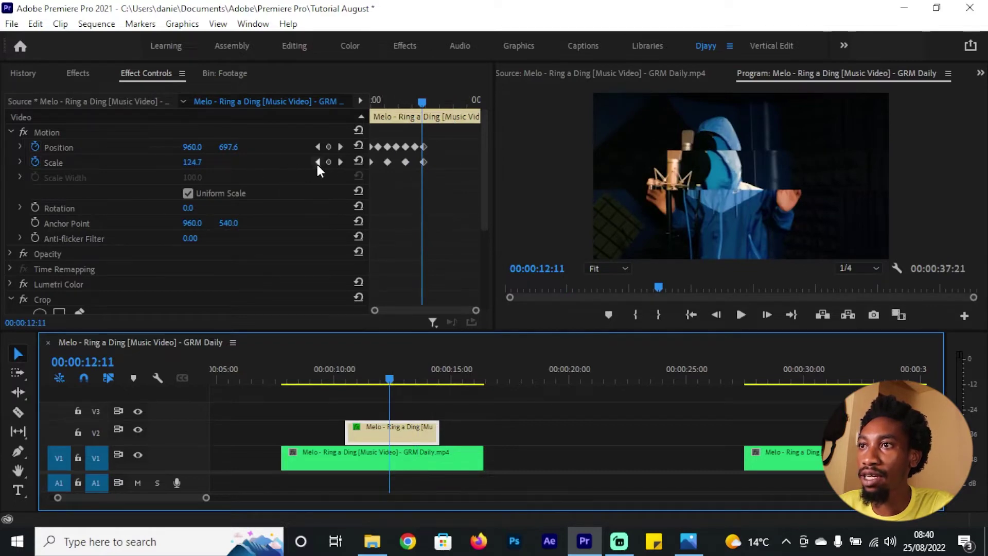
click(340, 162)
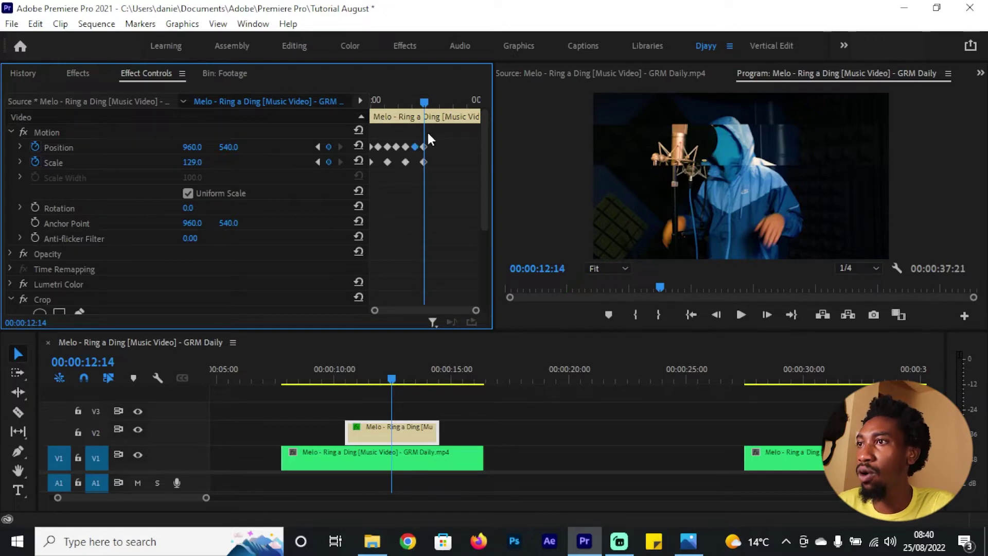
key(Right)
key(Right)
key(Right)
key(Right)
key(Right)
key(Right)
key(Right)
key(Right)
key(Right)
key(Right)
click(228, 147)
text(959)
key(Return)
drag(228, 147, 246, 147)
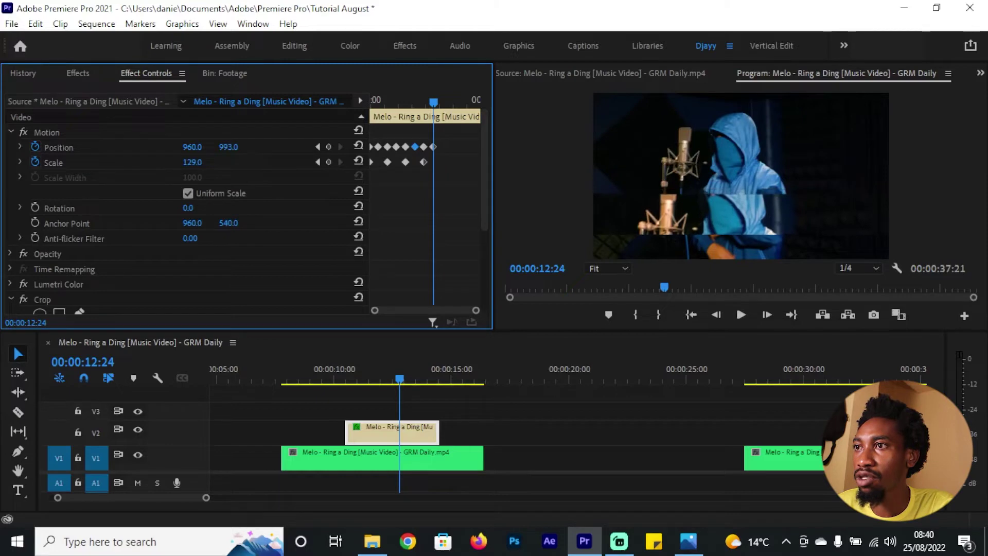
Add a position keyframe at 00:00:13:04 that returns the V2 strip to a vertical position of 540.
key(Right)
key(Right)
key(Right)
key(Right)
key(Right)
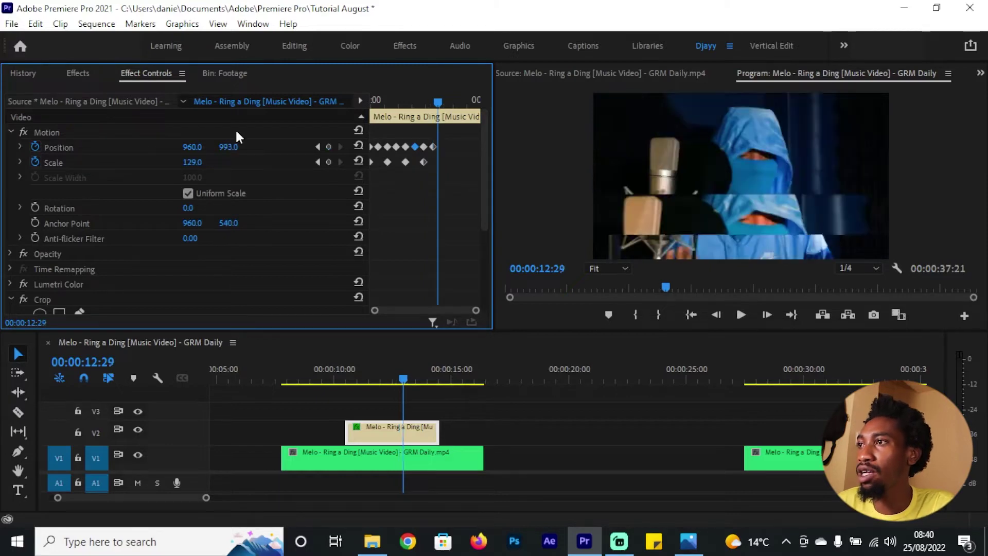
key(Right)
key(Right)
key(Right)
key(Right)
key(Right)
click(234, 146)
text(540)
key(Return)
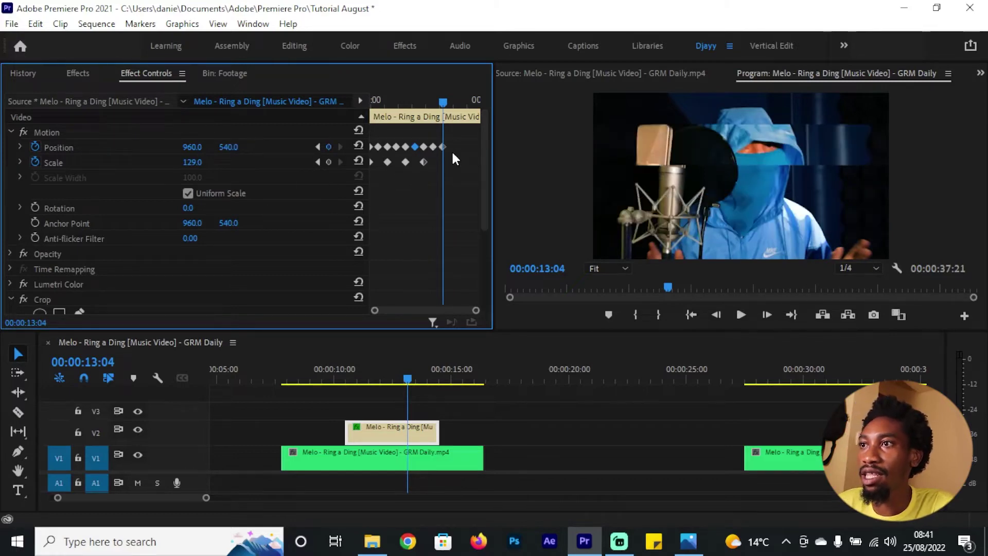
Add a scale keyframe at 00:00:13:04 that returns the V2 strip to a scale of 100.
click(193, 162)
text(100)
key(Return)
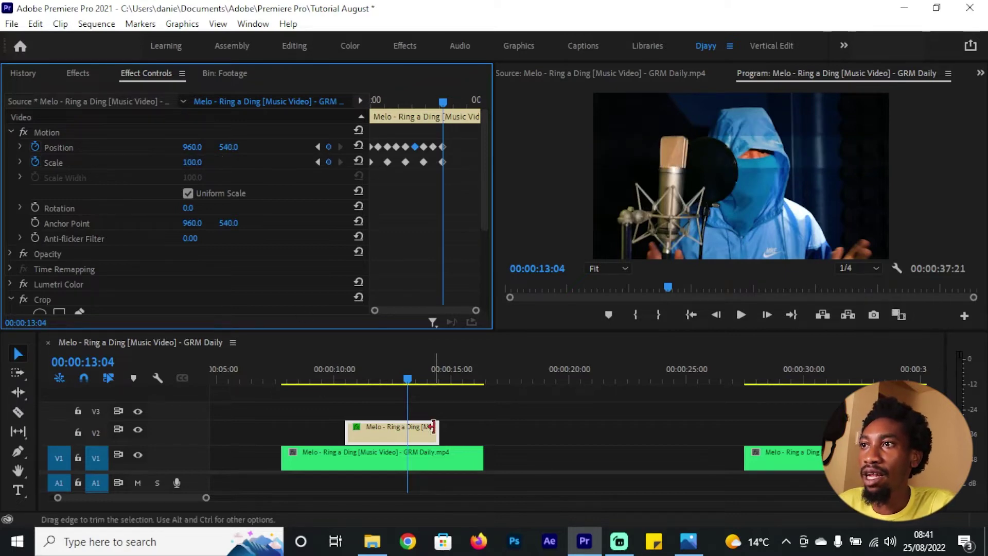
Set the temporal interpolation of all the V2 copy's position and scale keyframes to Bezier.
drag(457, 156, 331, 164)
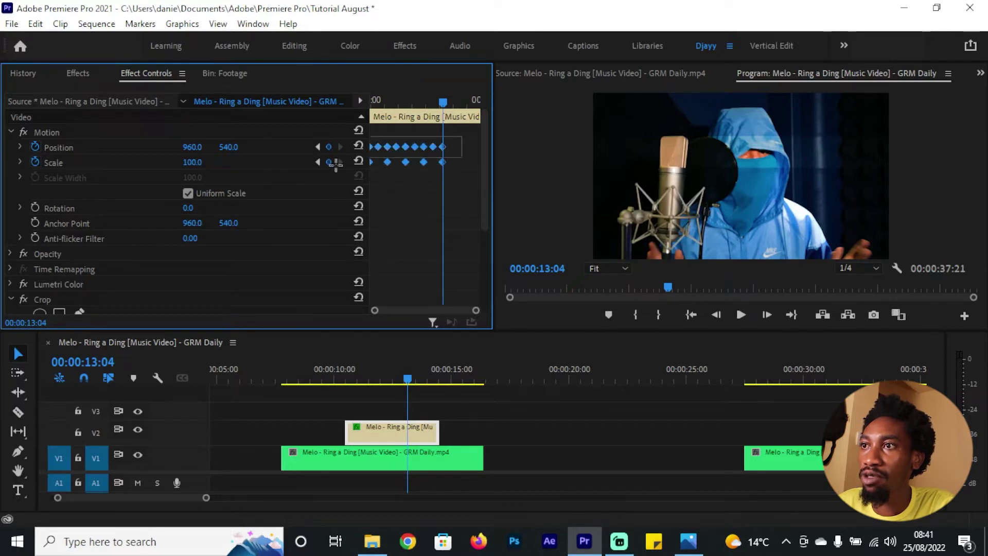
right_click(442, 150)
mouse_move(476, 267)
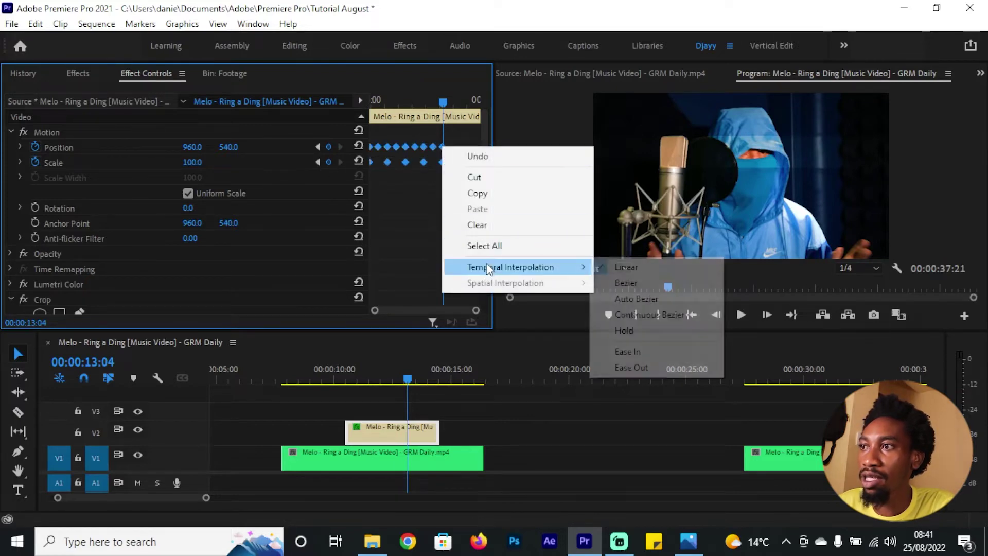
click(621, 284)
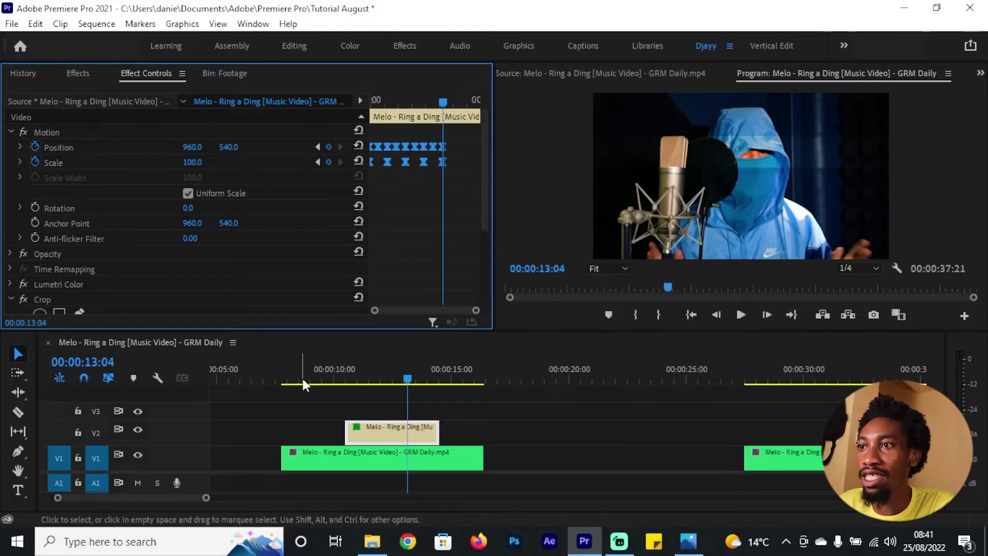
Play back the section from before the V2 copy to review the smoothed strip animation.
click(320, 379)
key(space)
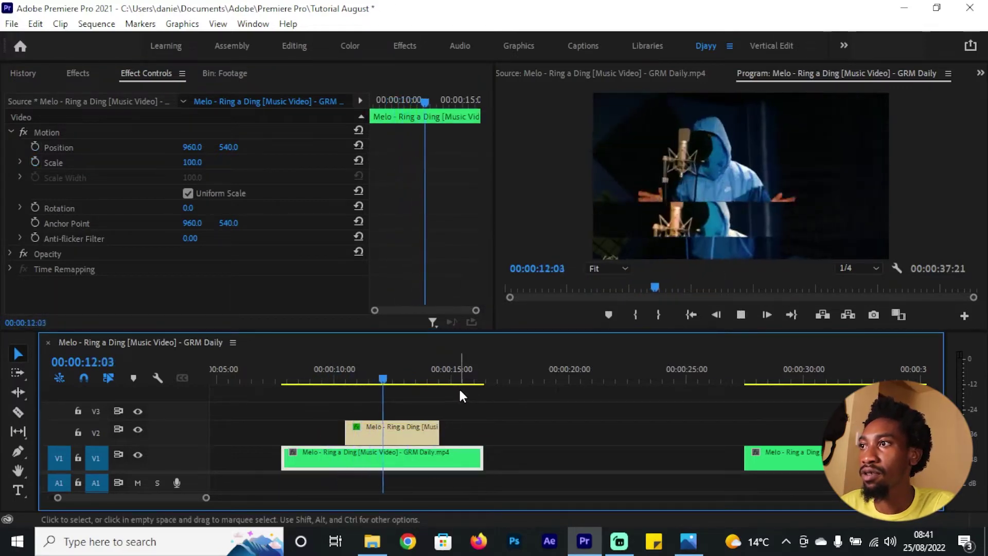
key(space)
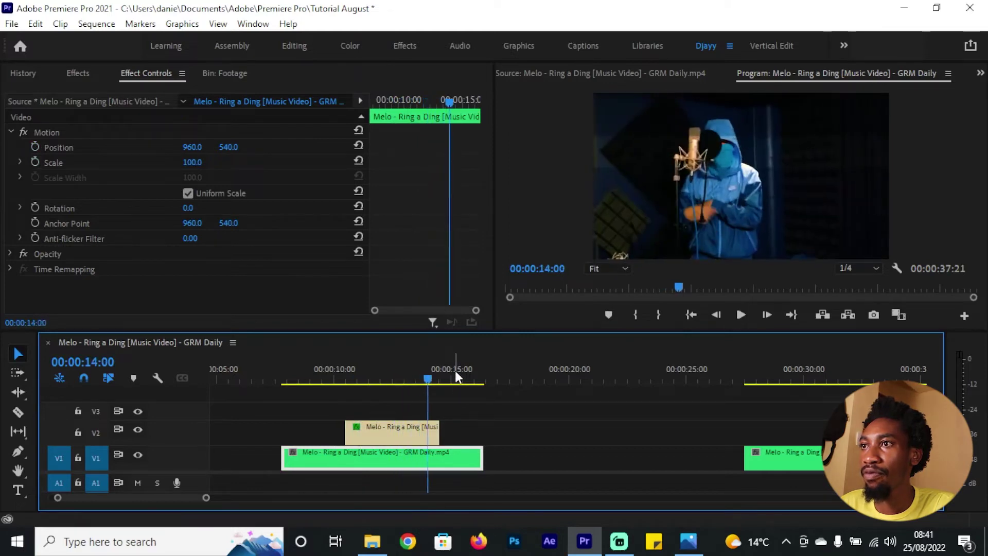
Extend the end of the V2 strip clip by 00:00:01:08 and paste a copy of its position keyframes after the existing ones.
click(403, 427)
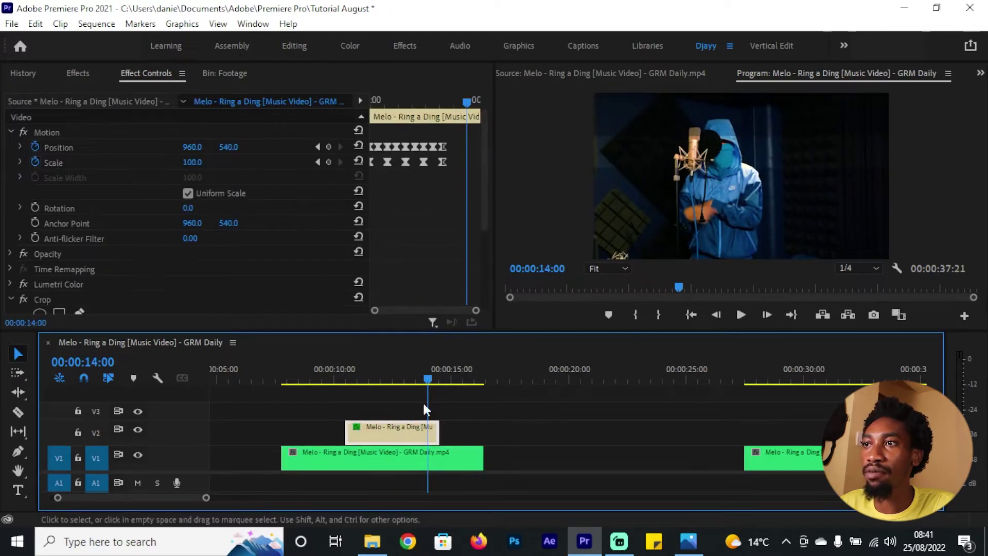
drag(450, 435, 468, 435)
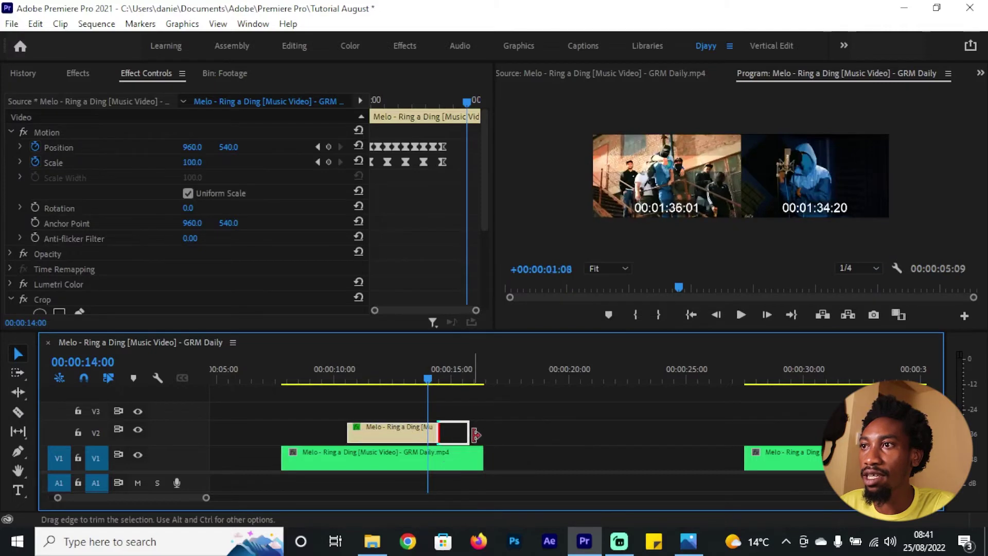
drag(443, 131, 428, 160)
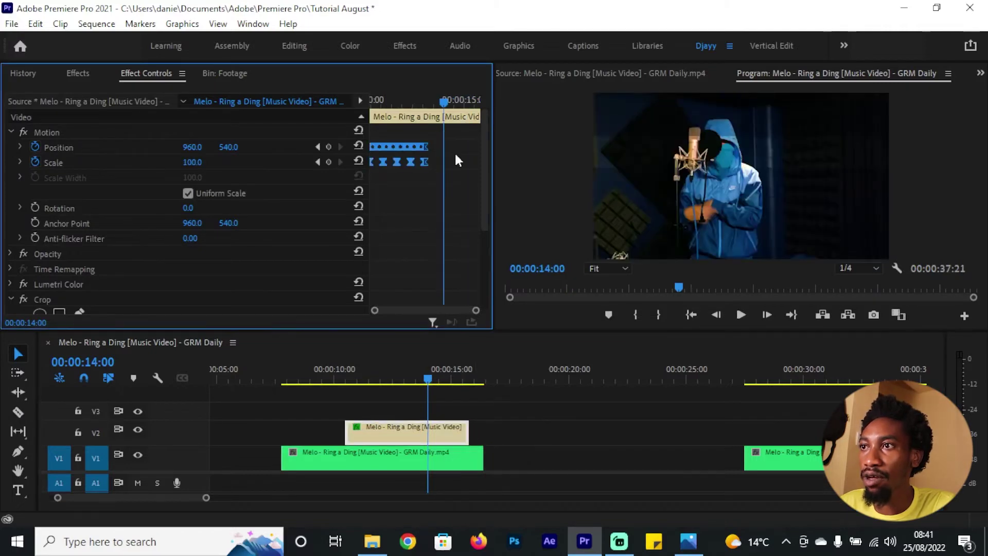
drag(444, 101, 425, 101)
drag(440, 144, 354, 152)
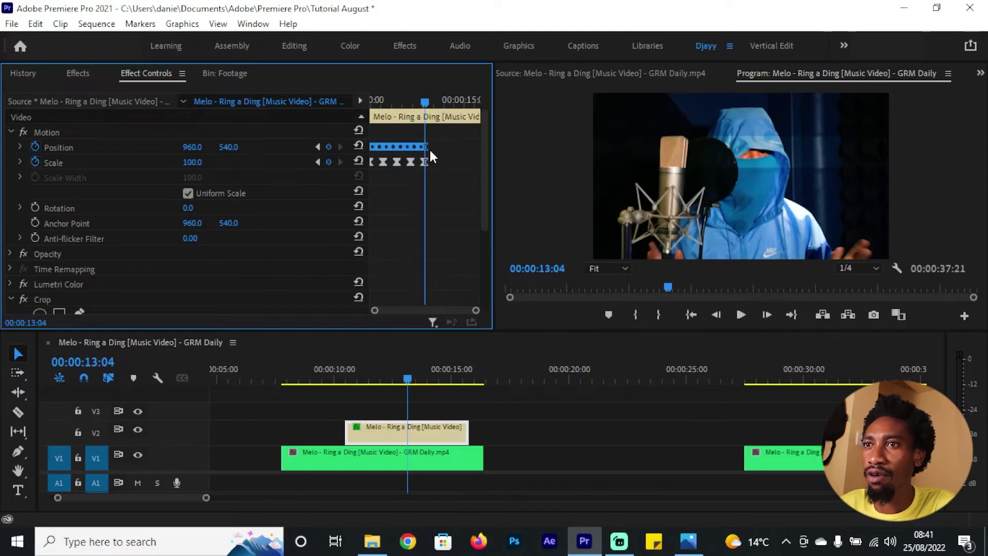
drag(448, 132, 307, 167)
click(445, 137)
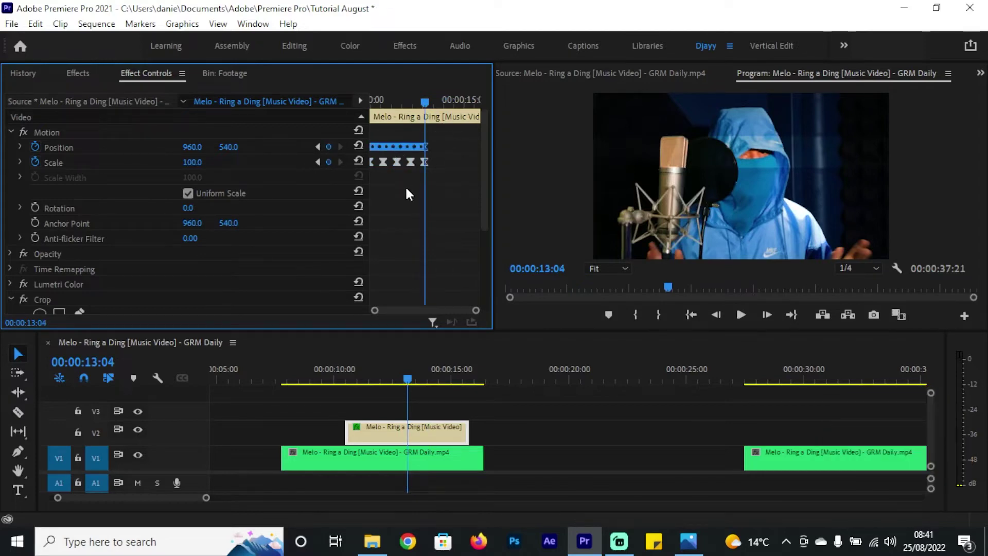
key(shift+Right)
key(shift+Right)
key(ctrl+v)
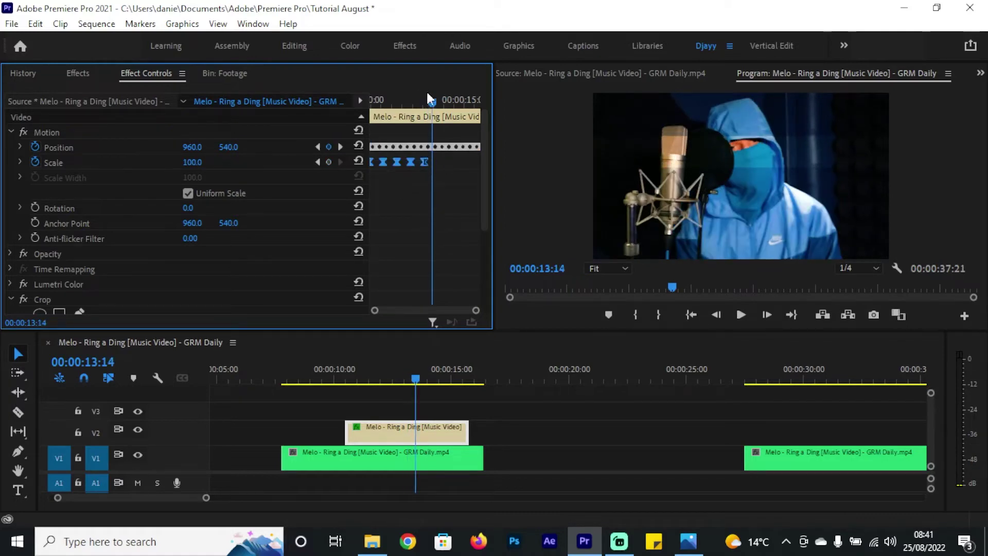
Paste a copy of the V2 strip's scale keyframes after the existing scale keyframes.
key(shift+Left)
key(shift+Left)
key(shift+Right)
key(shift+Right)
mouse_move(376, 311)
mouse_down()
mouse_move(384, 314)
mouse_move(385, 300)
mouse_up()
key(shift+Right)
key(shift+Right)
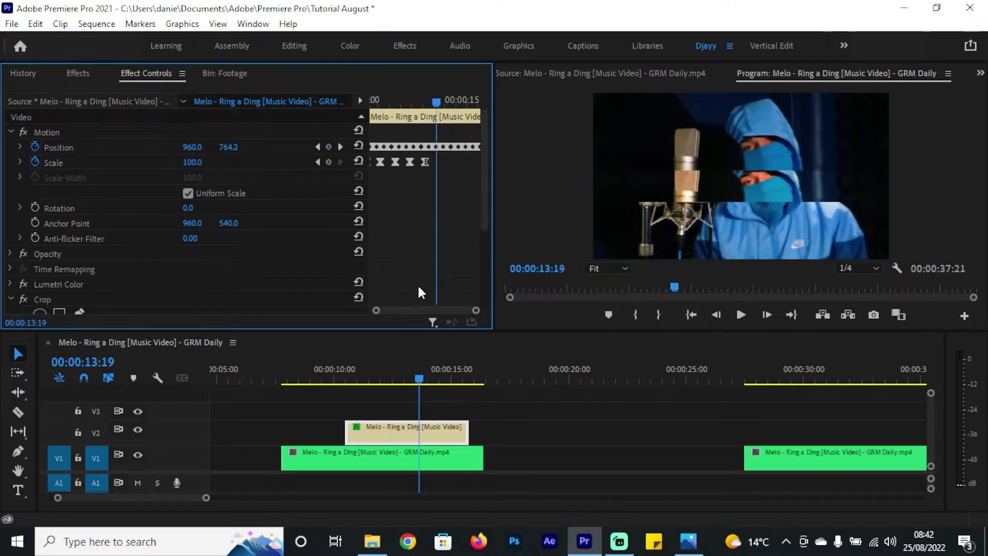
Play back the section from just before the V2 strip to review the repeated animation.
click(332, 379)
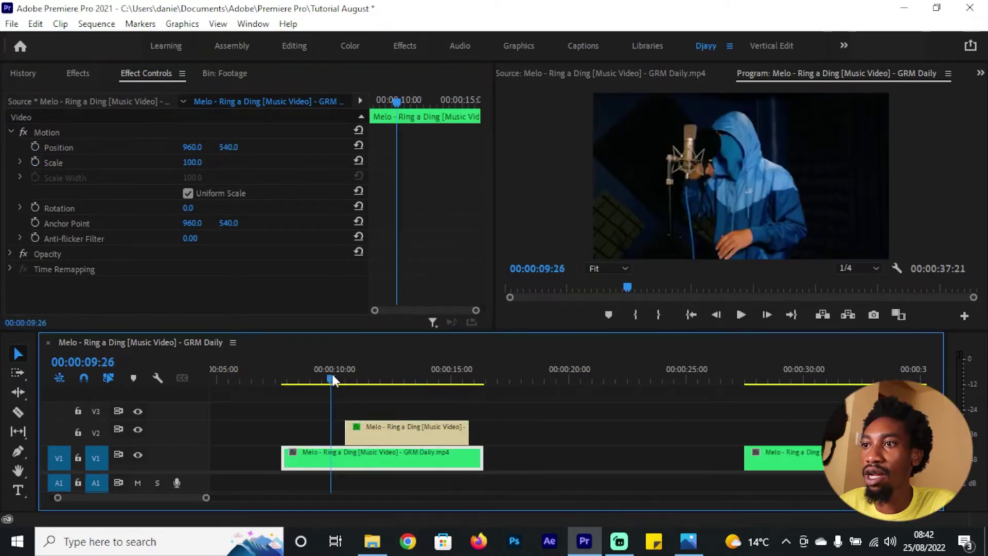
key(space)
click(452, 430)
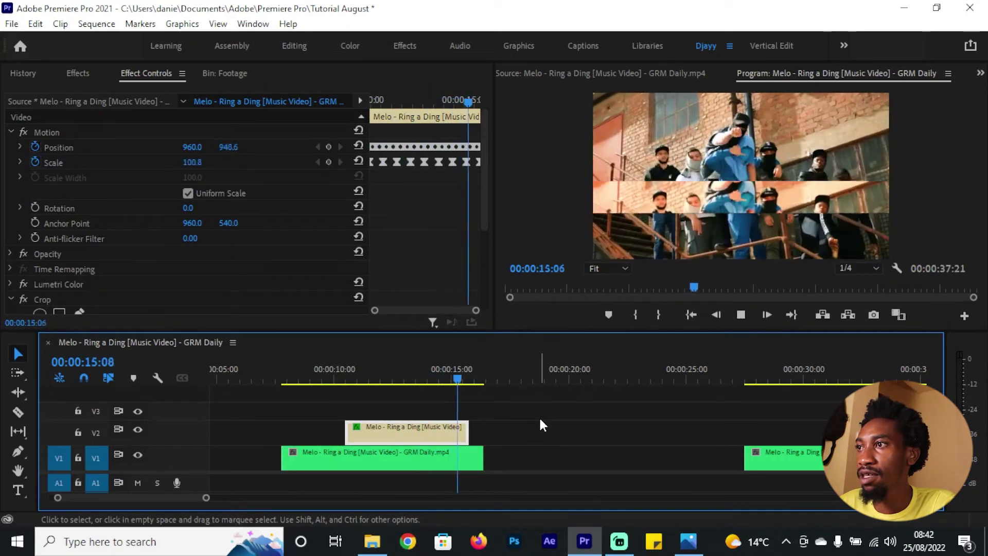
click(340, 373)
key(space)
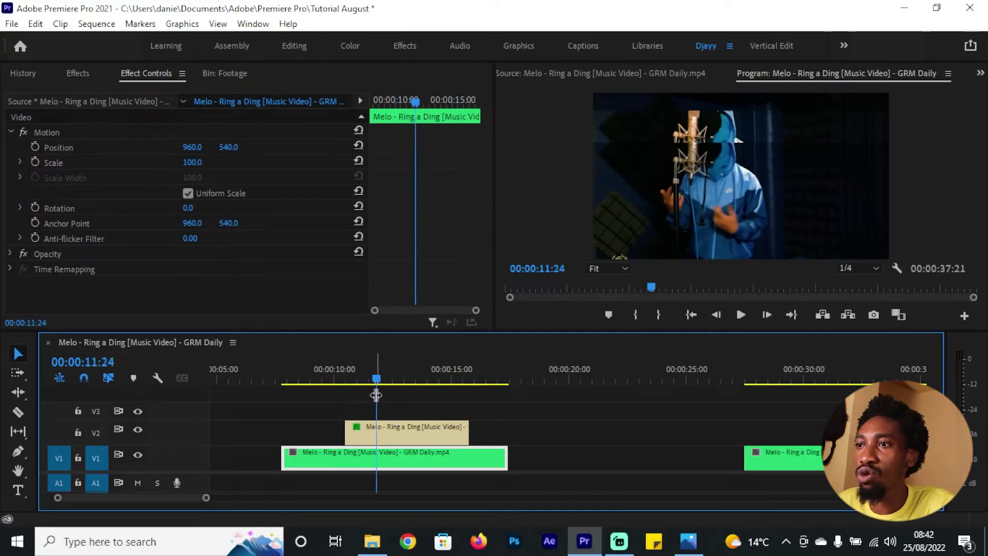
Find the VR Digital Glitch effect and apply it to the V2 strip clip.
click(354, 372)
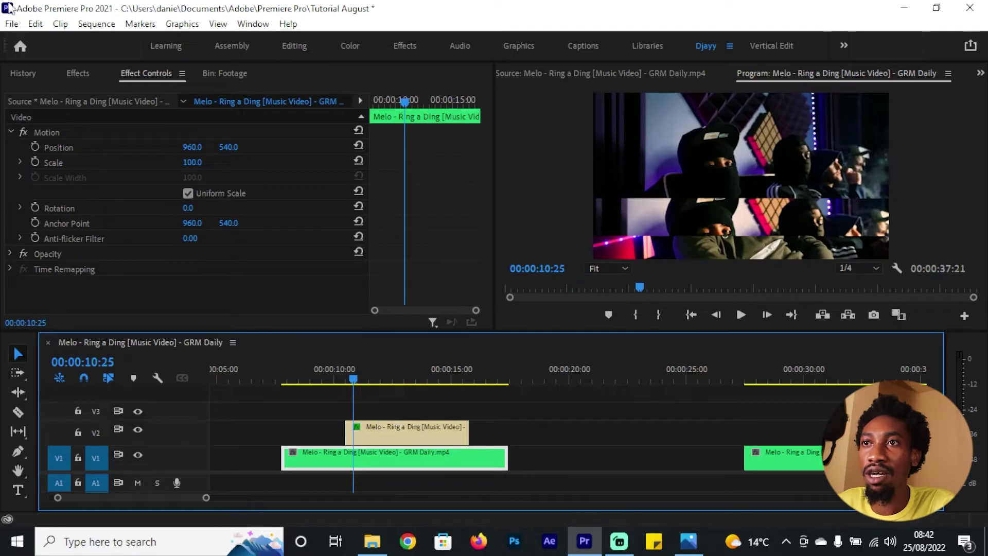
click(82, 73)
click(77, 93)
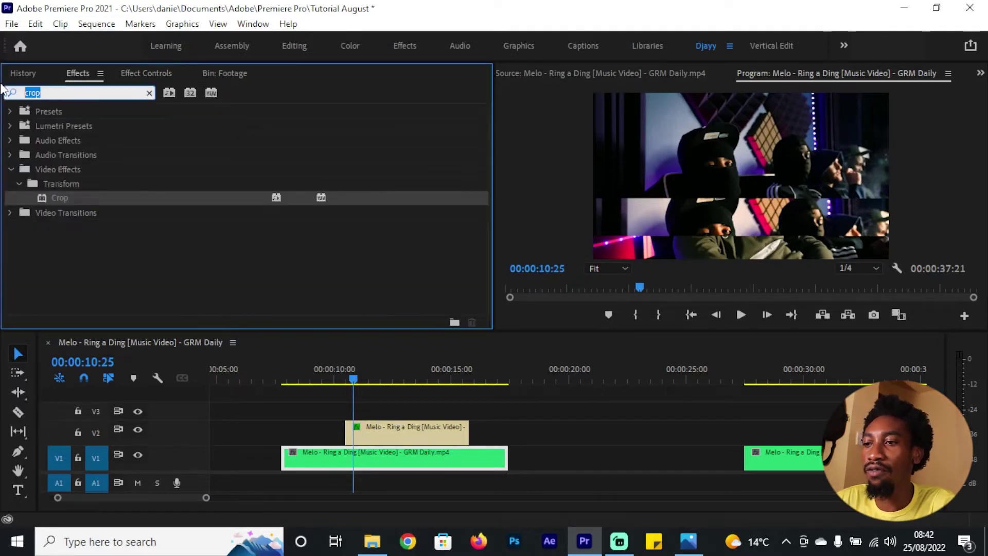
text(vr dig)
drag(137, 196, 396, 432)
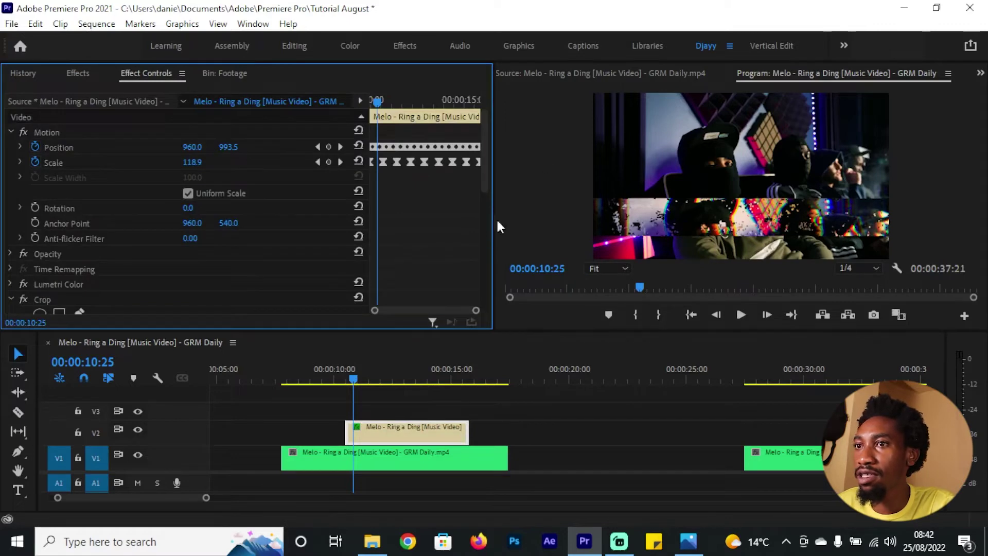
Place VR Digital Glitch above Crop in the V2 strip's effect order and play back the result.
scroll(405, 219, down, 5)
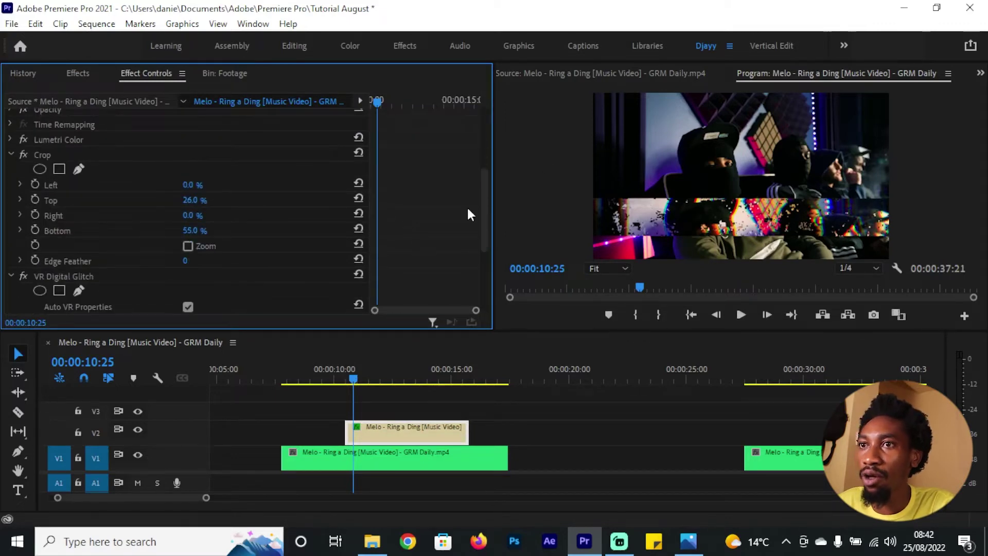
click(60, 276)
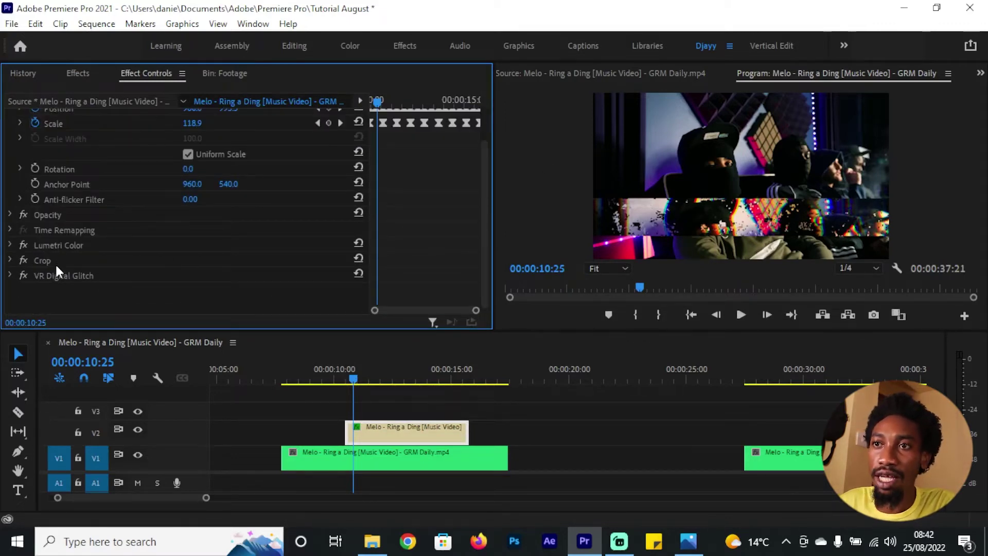
click(50, 258)
drag(65, 258, 77, 299)
click(50, 259)
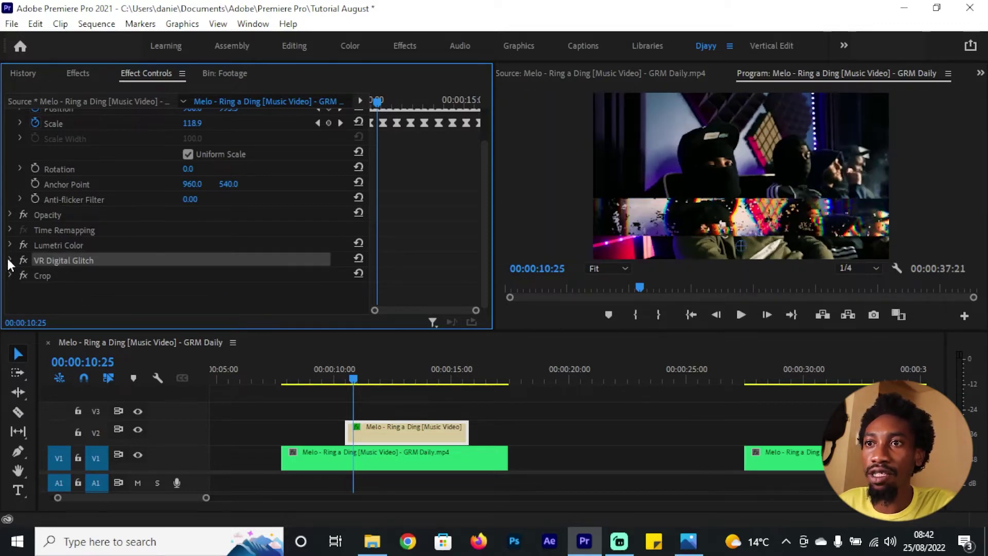
key(space)
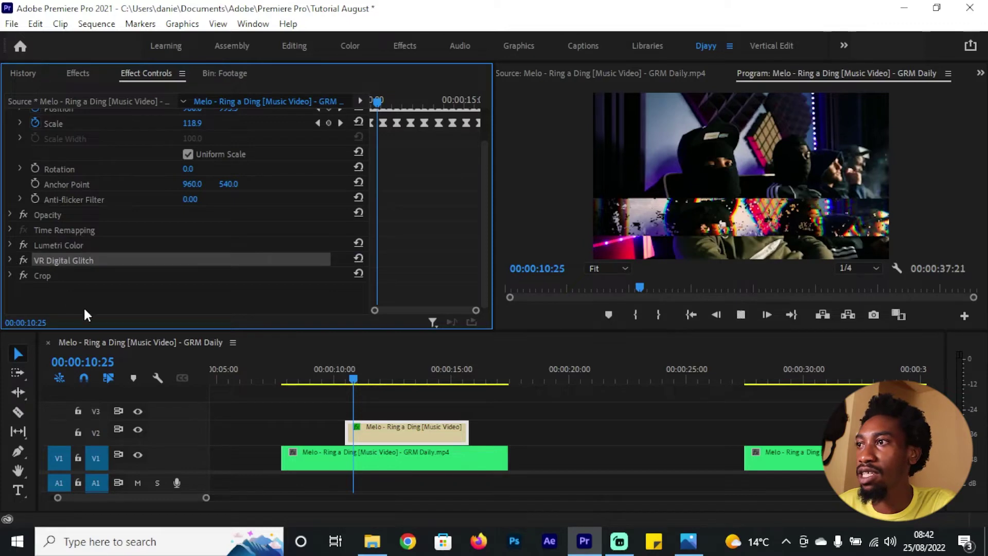
key(space)
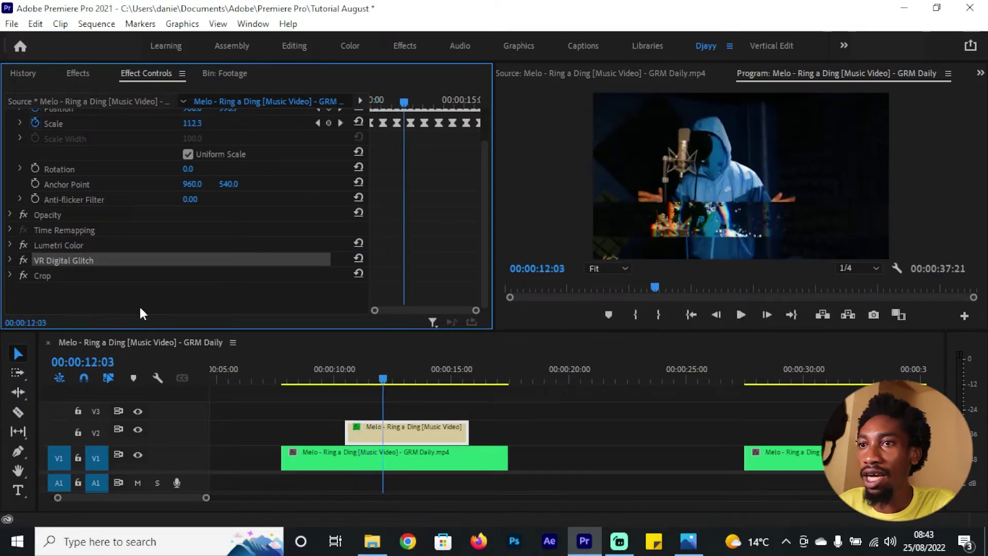
Set the Color Distortion of the V2 strip's VR Digital Glitch to 100 and check it at 00:00:11:27.
click(10, 260)
scroll(385, 239, down, 4)
scroll(394, 228, up, 1)
scroll(395, 236, down, 2)
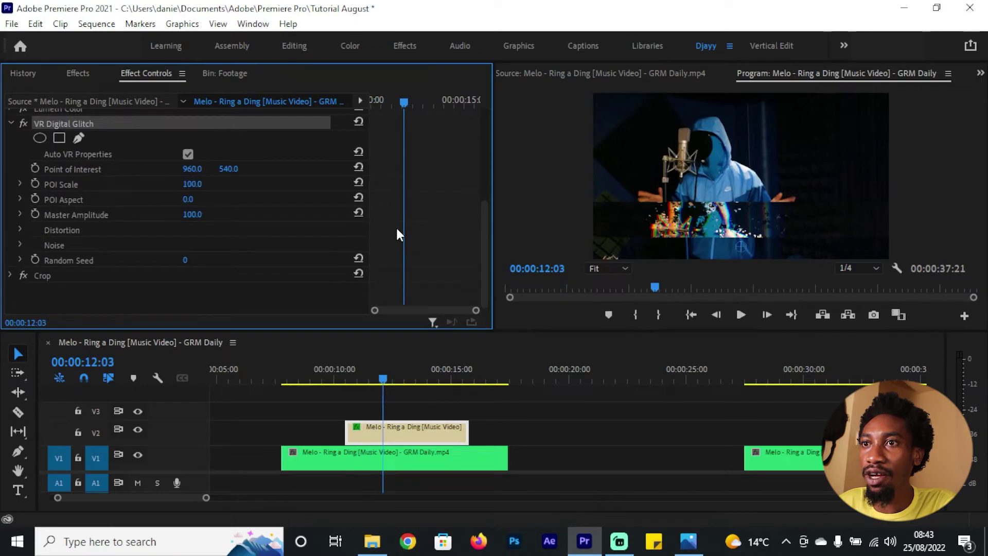
click(19, 229)
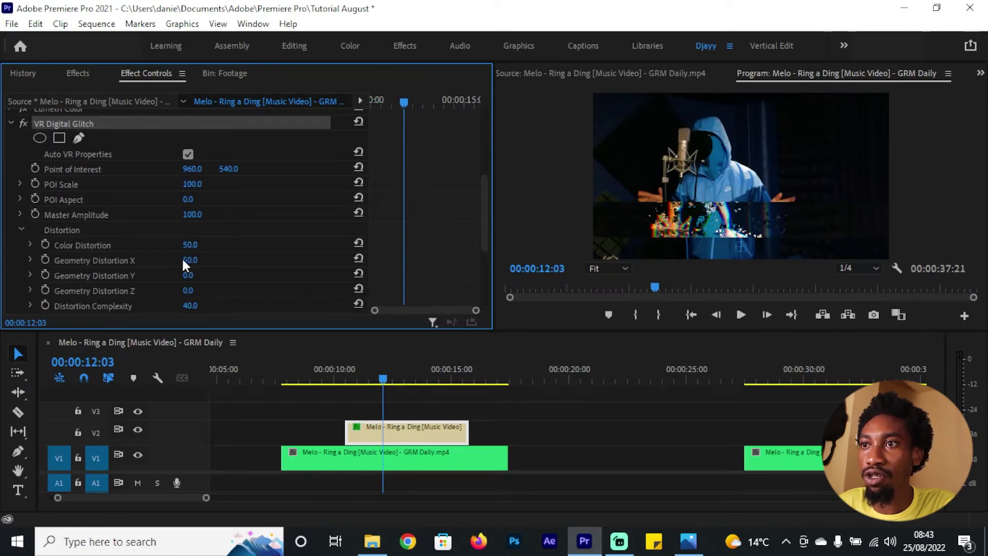
drag(189, 245, 242, 245)
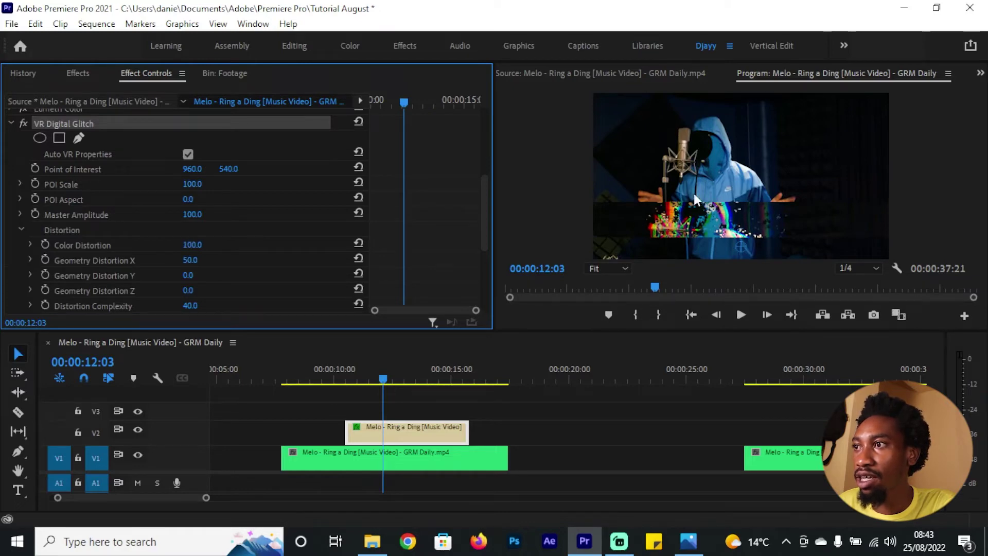
mouse_move(384, 377)
mouse_down()
mouse_move(362, 379)
mouse_move(379, 381)
mouse_up()
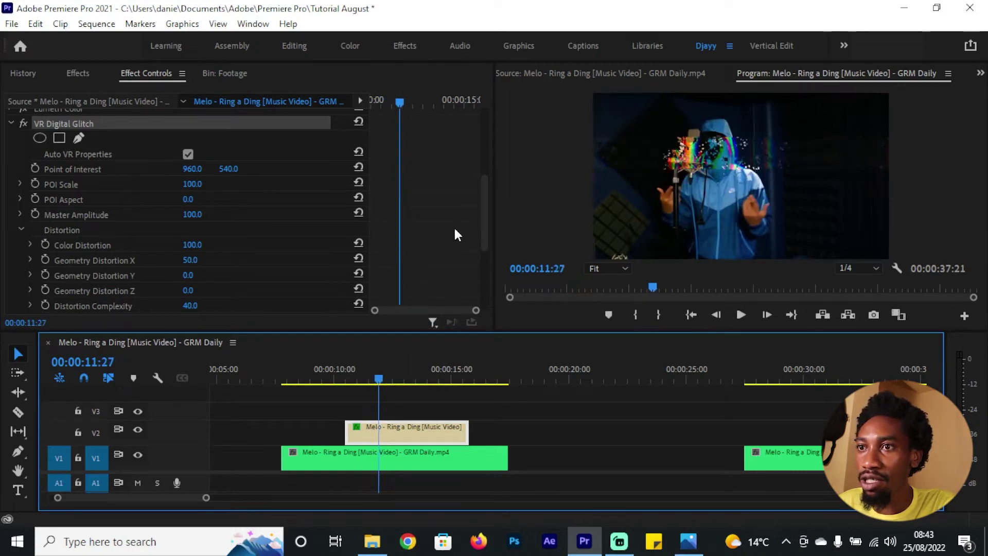
drag(205, 188, 226, 183)
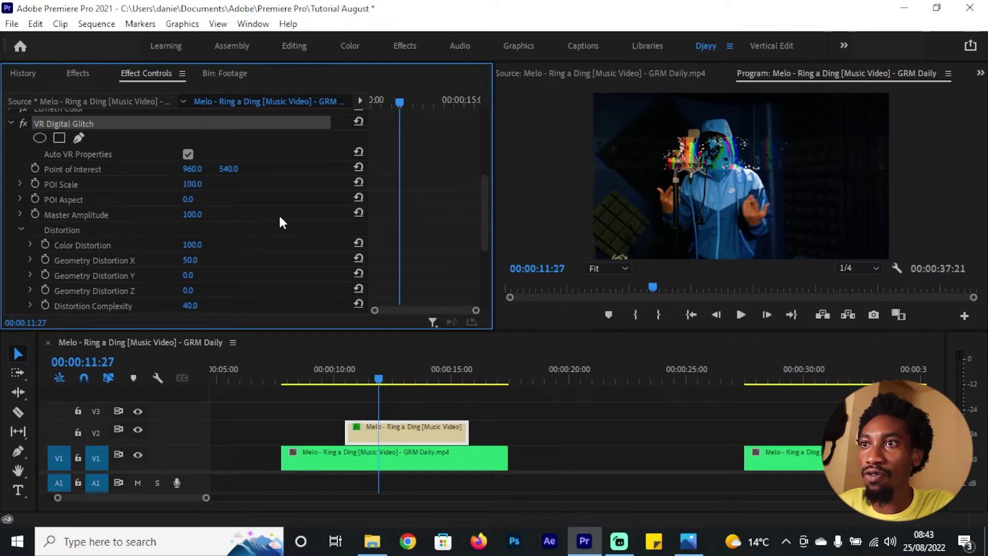
Turn off Auto VR Properties in VR Digital Glitch and set its Frame Layout to Stereoscopic - Over/Under.
scroll(268, 220, up, 2)
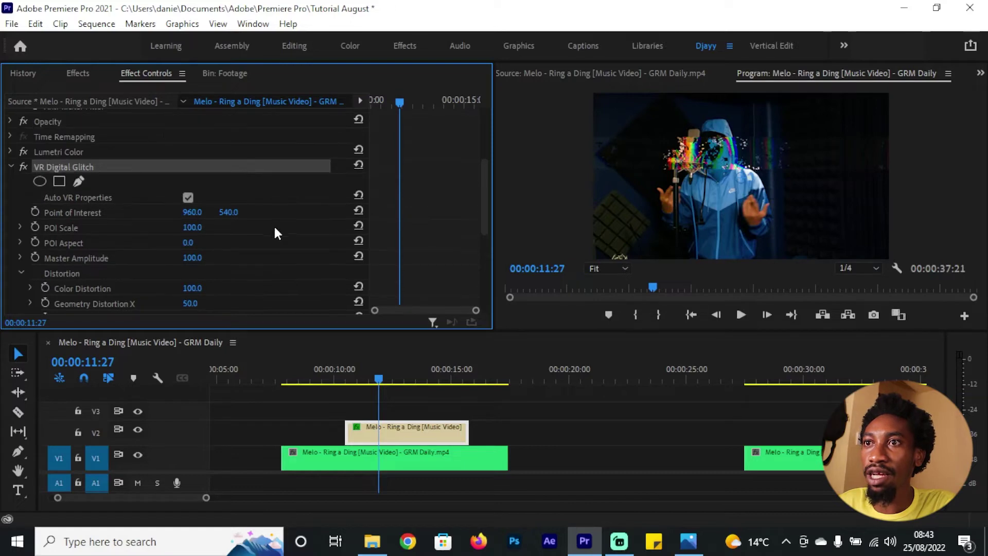
click(188, 198)
click(215, 211)
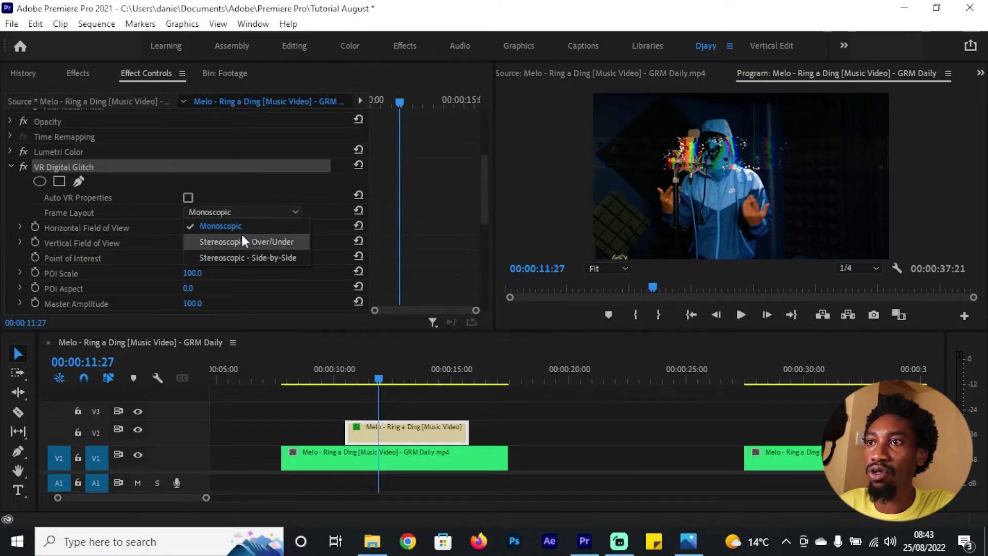
key(Escape)
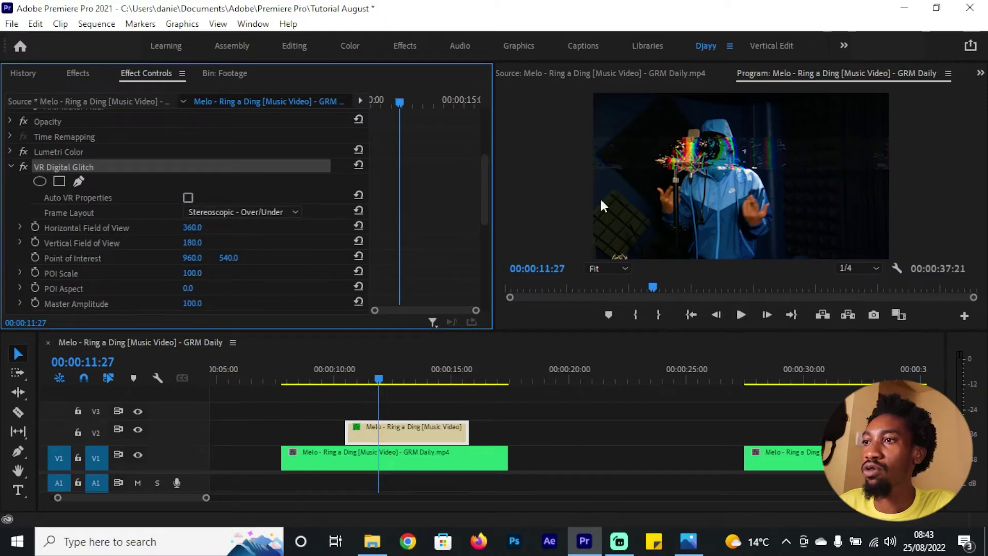
Play back the V2 strip section to review the glitch with the new frame layout.
key(space)
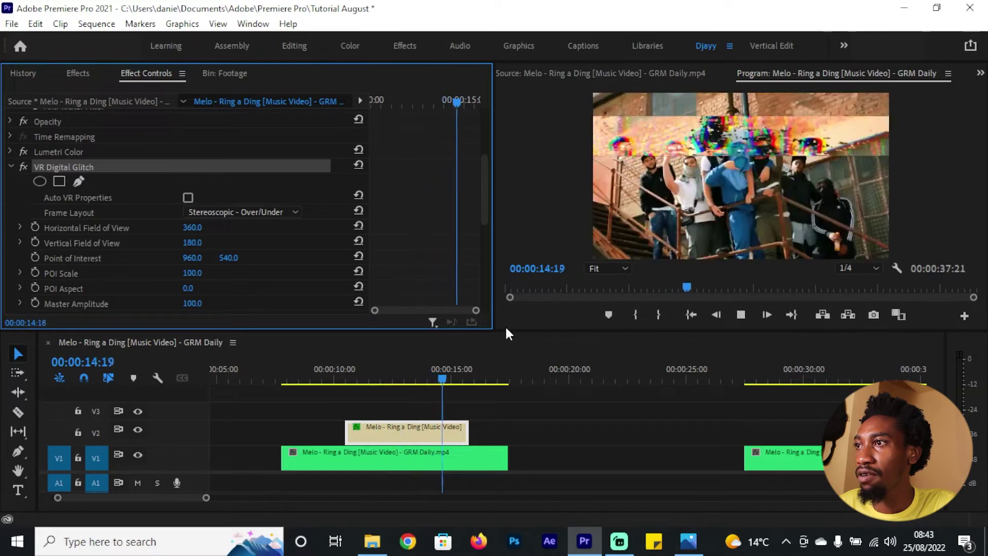
key(space)
drag(367, 363, 328, 362)
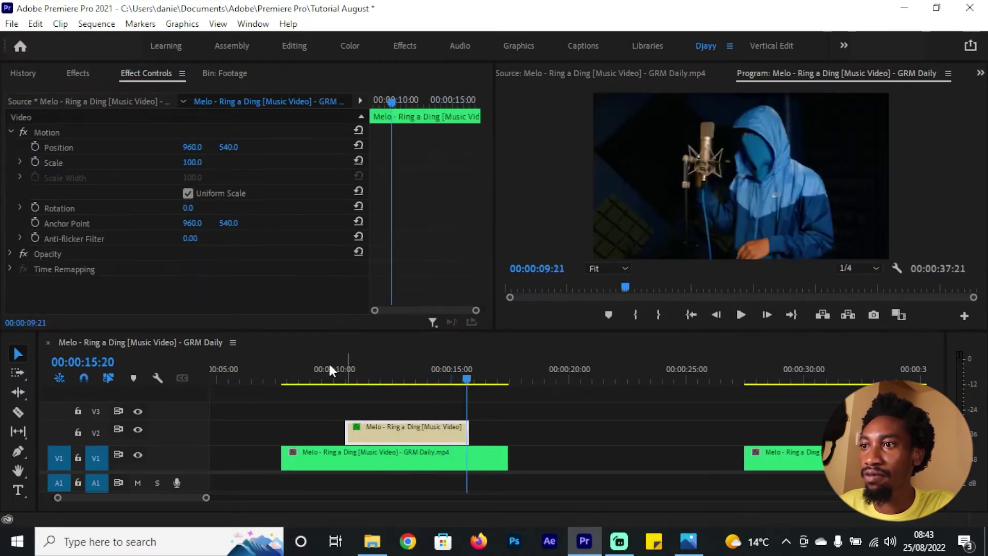
key(space)
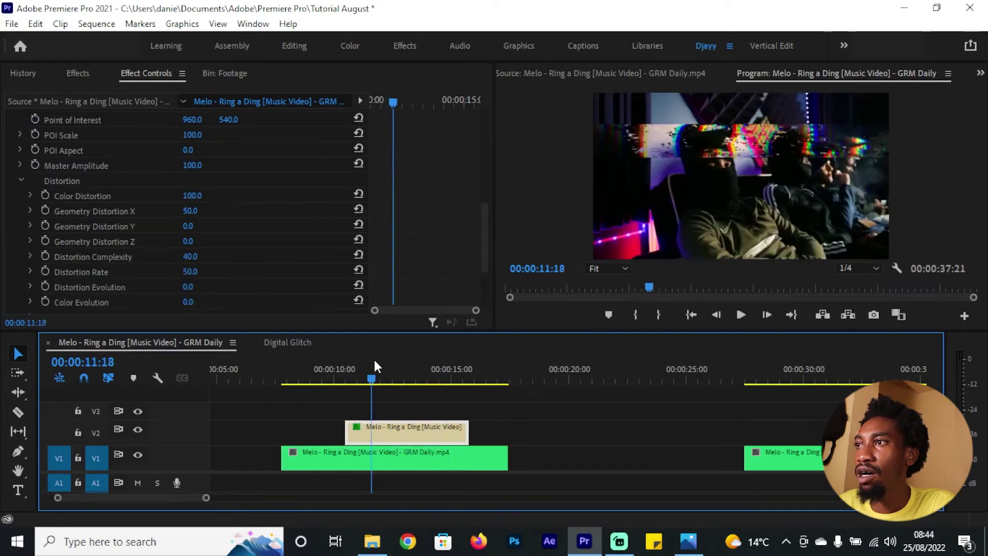
Set the VR Digital Glitch's Distortion Complexity to 30 and collapse the effect's settings.
drag(374, 367, 367, 367)
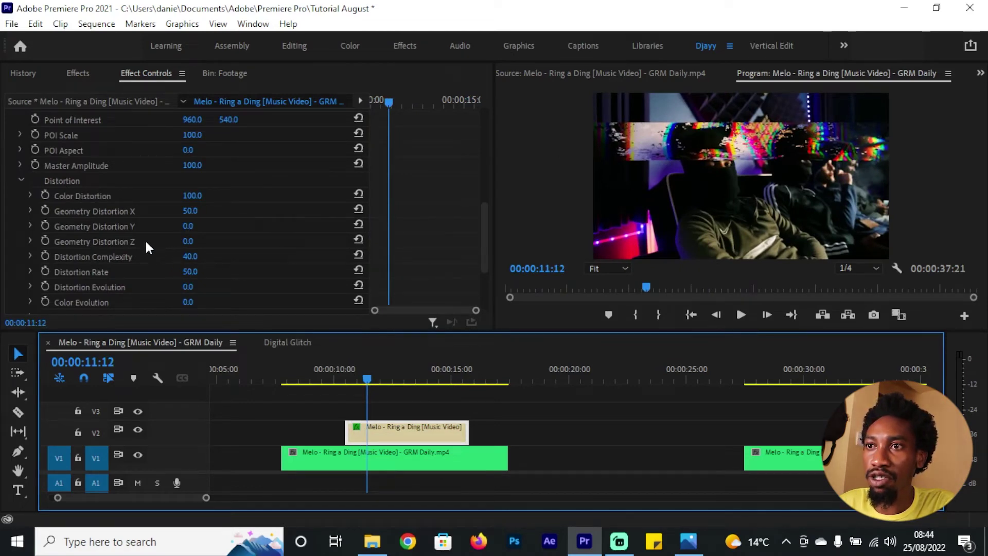
drag(189, 257, 221, 256)
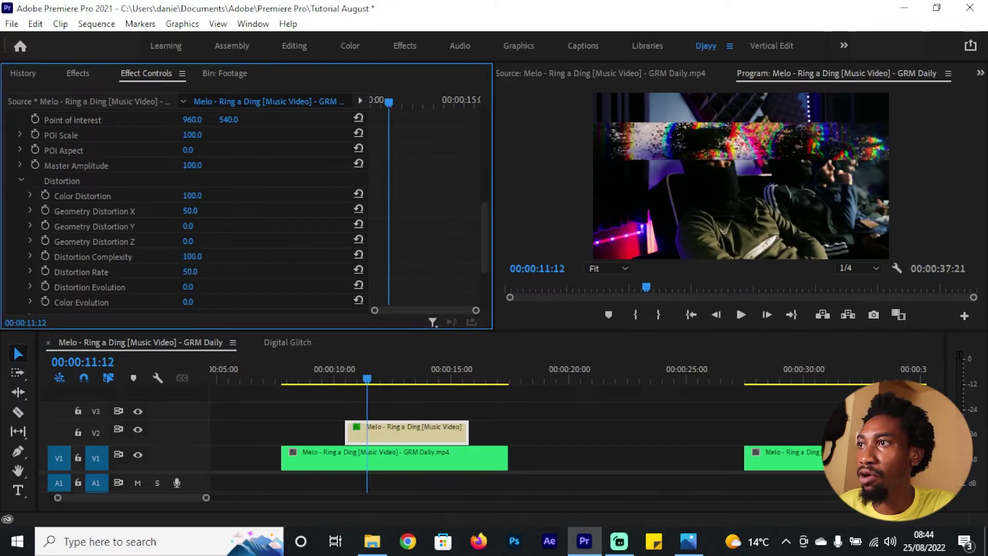
drag(379, 375, 383, 379)
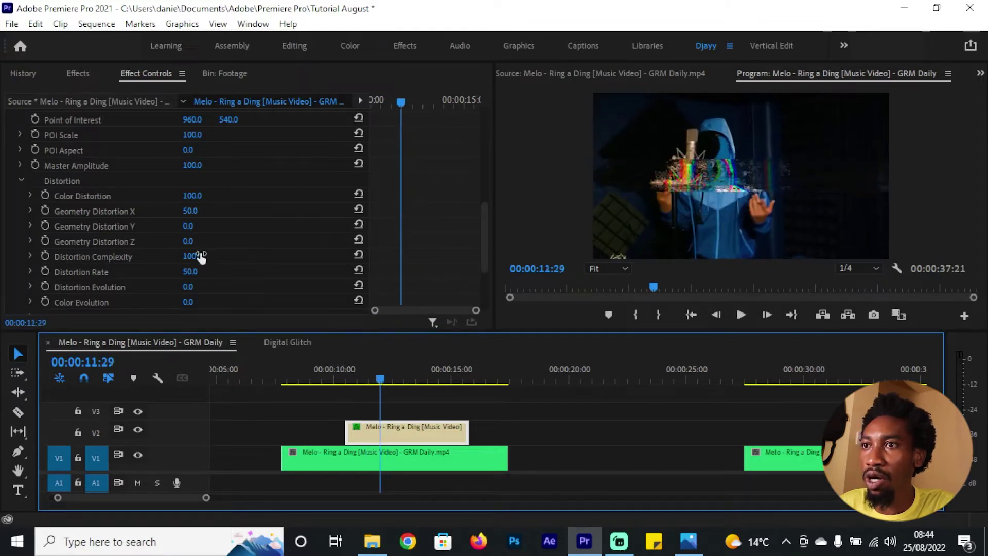
drag(193, 258, 155, 257)
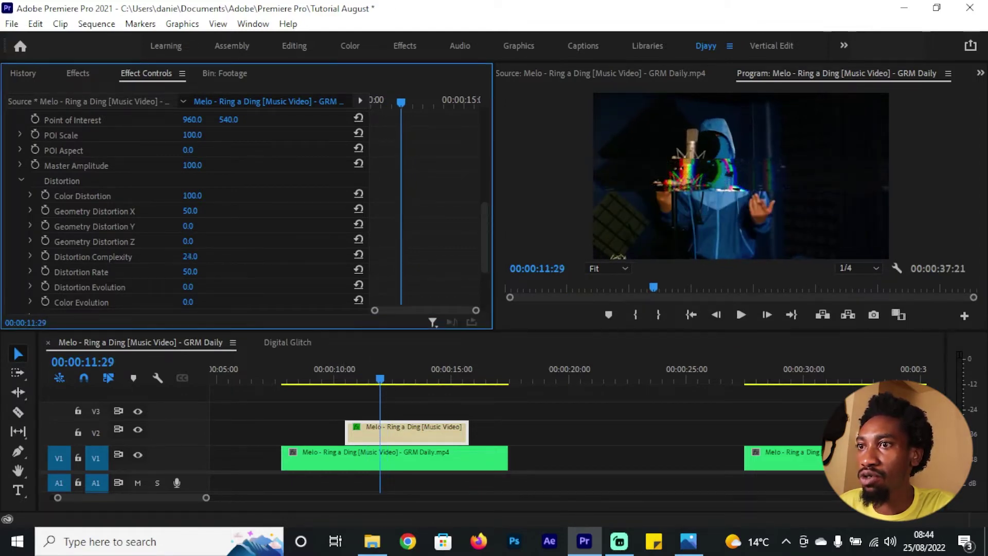
click(190, 256)
text(30)
key(Return)
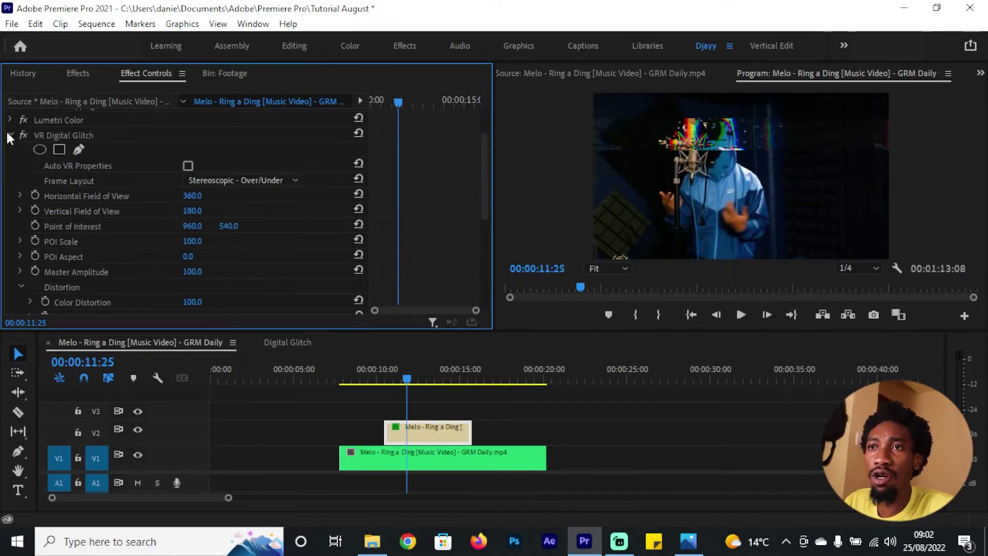
click(9, 135)
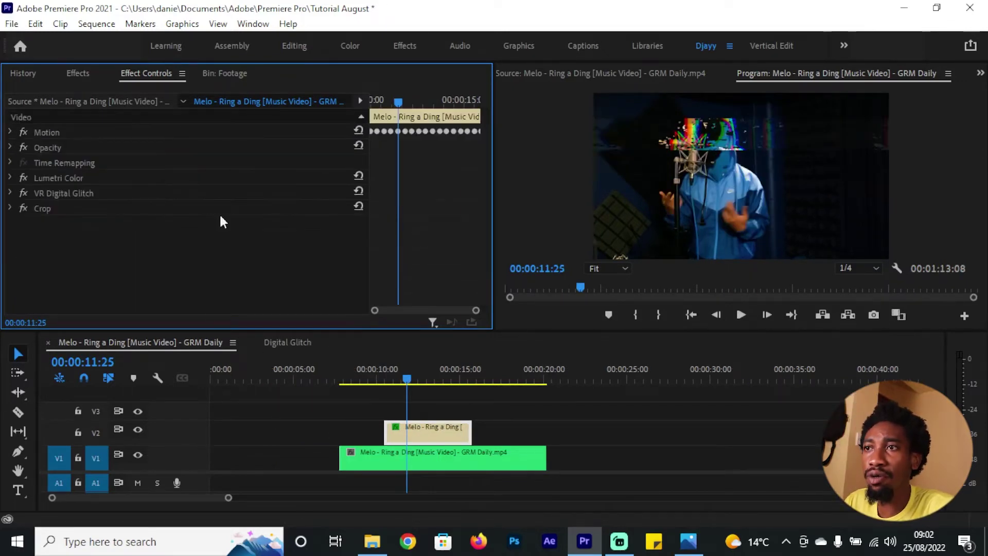
Play back the V2 strip, set the VR Digital Glitch's Horizontal Field of View to 269 and Vertical Field of View to 89, and check early frames.
key(space)
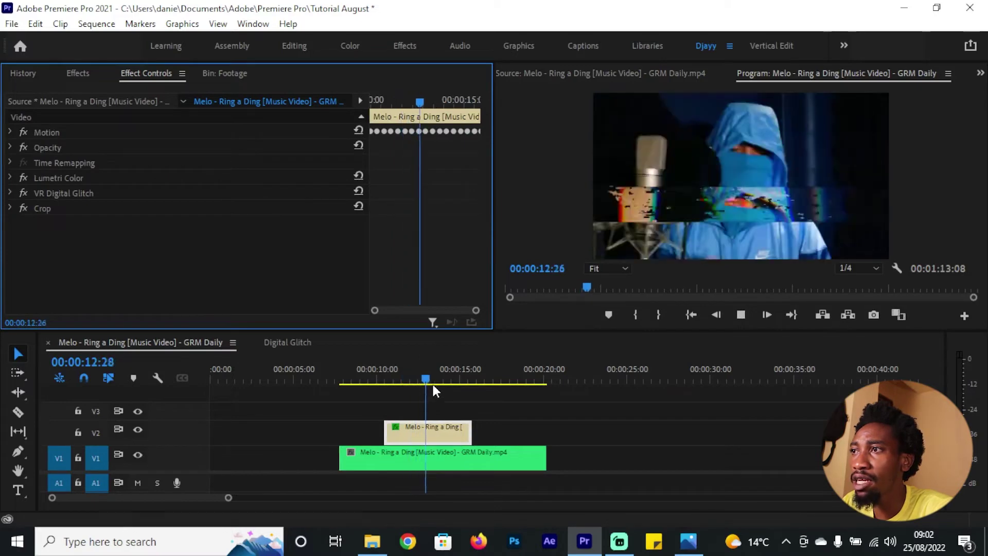
key(space)
click(17, 195)
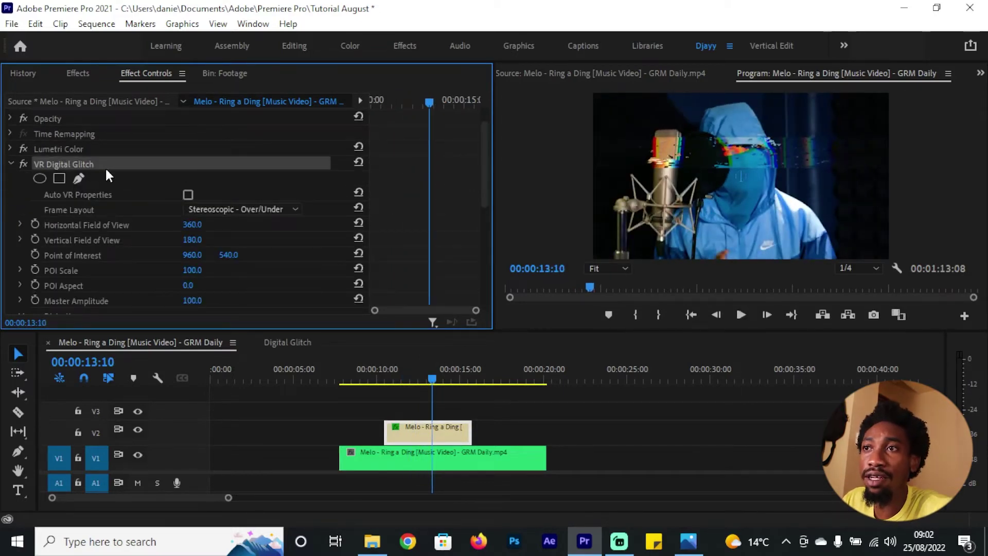
scroll(118, 175, down, 2)
mouse_move(198, 186)
mouse_down()
mouse_move(134, 186)
mouse_move(246, 181)
mouse_move(184, 181)
mouse_move(136, 196)
mouse_move(185, 196)
mouse_up()
click(394, 379)
scroll(452, 247, down, 1)
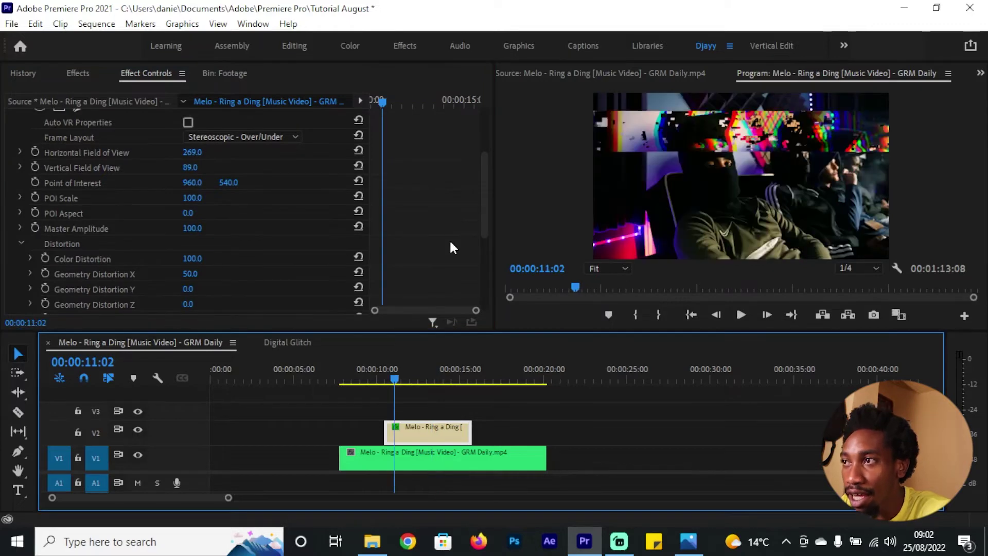
drag(394, 380, 400, 379)
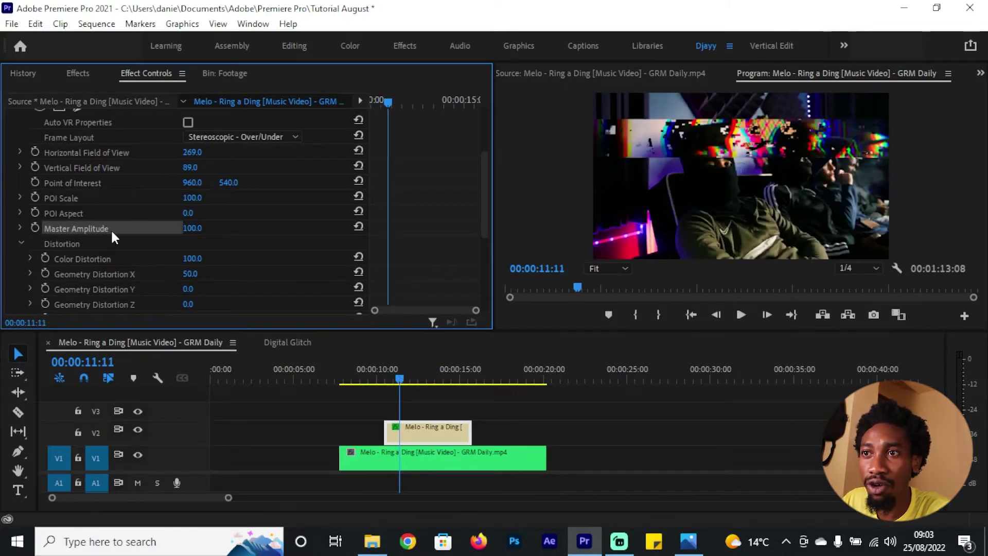
Set the VR Digital Glitch's Master Amplitude to 50 and check the strip at 00:00:11:20.
drag(192, 229, 160, 228)
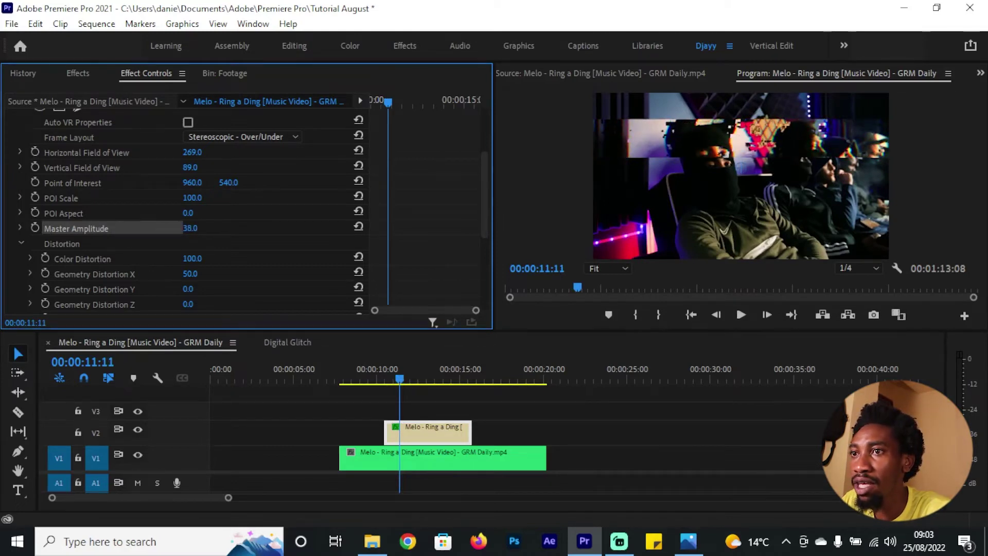
click(201, 229)
text(50)
key(Return)
scroll(212, 228, down, 2)
click(404, 381)
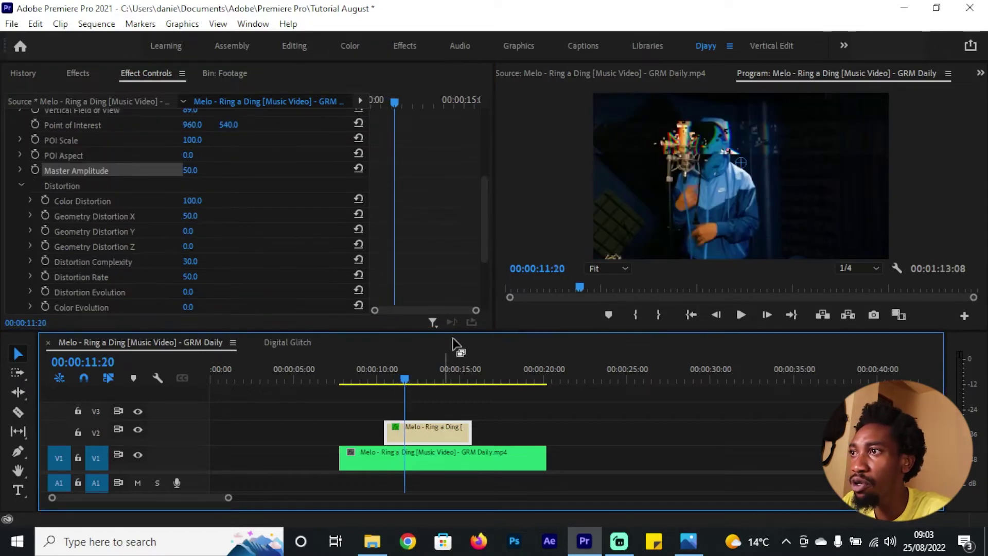
Keyframe the glitch's Distortion Evolution from 0 at the strip's start to 49 at 00:00:14:29, with smoothed keyframe interpolation.
drag(485, 222, 487, 261)
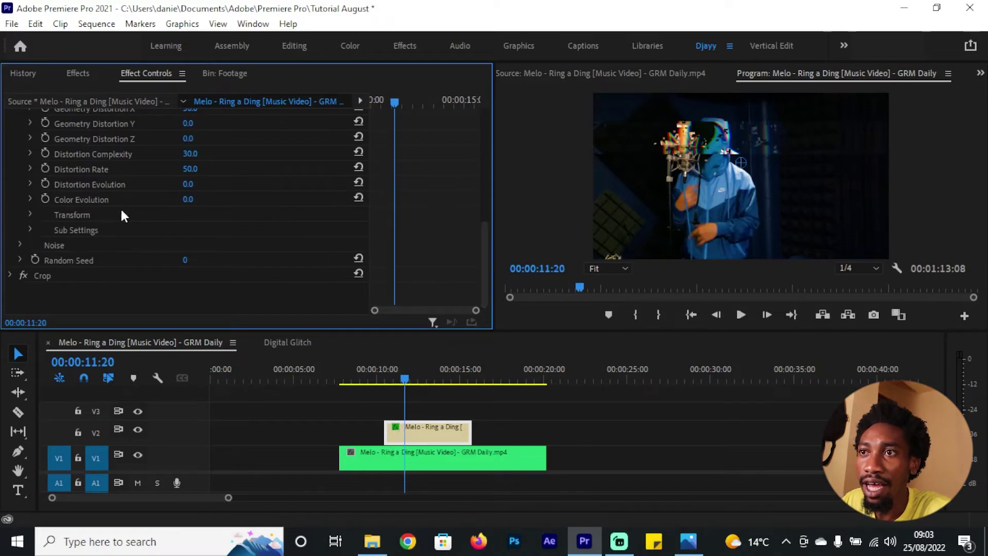
scroll(270, 230, up, 1)
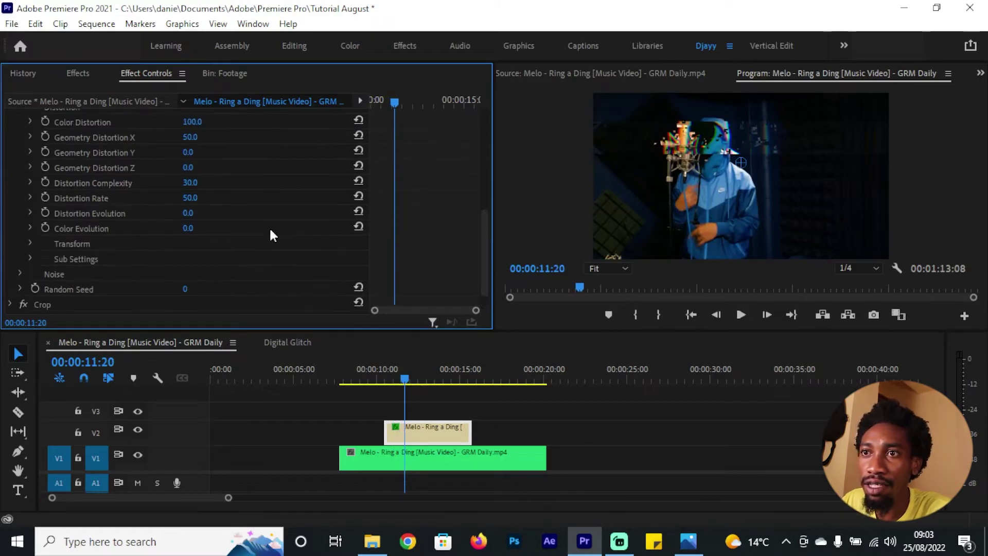
click(44, 214)
drag(394, 213, 370, 218)
click(452, 103)
drag(453, 111, 466, 115)
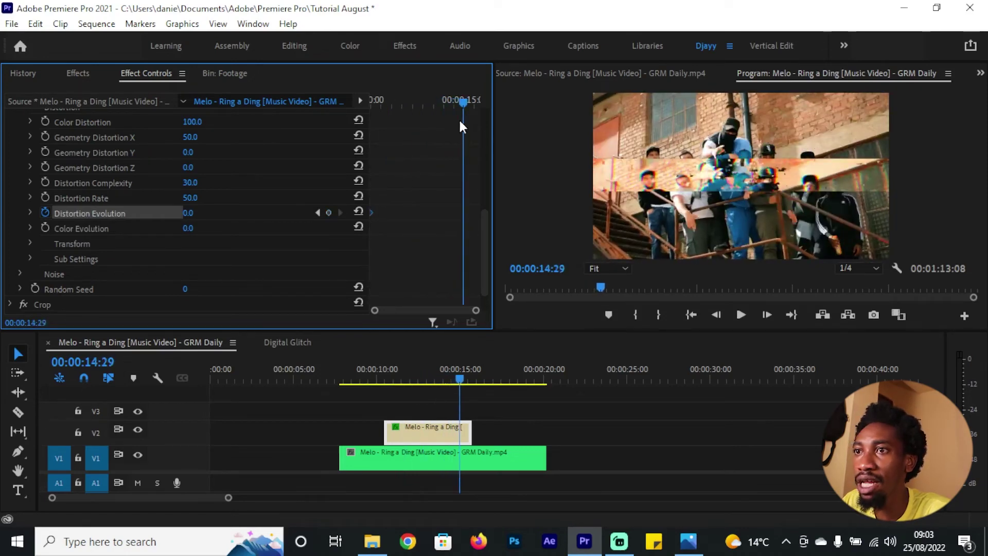
drag(186, 213, 225, 213)
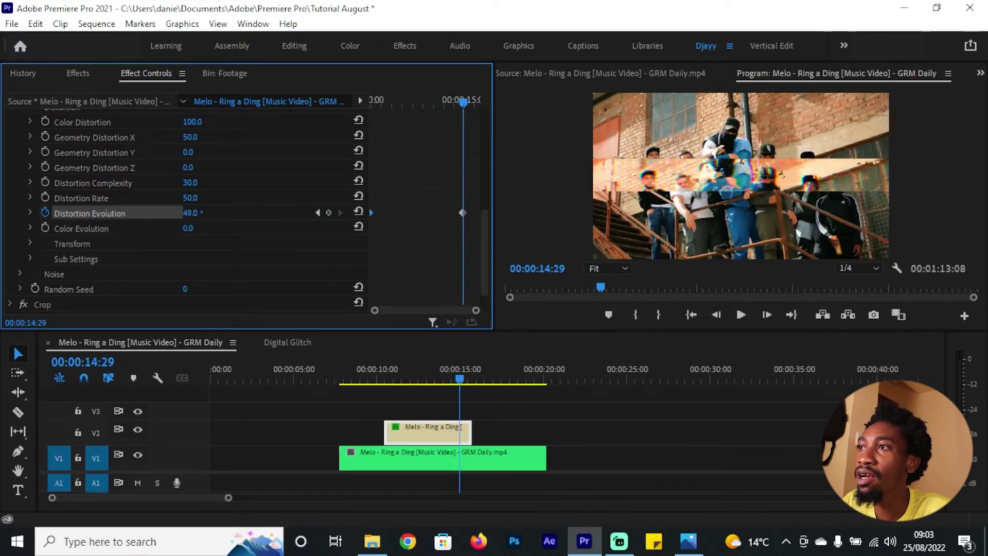
right_click(462, 213)
click(498, 352)
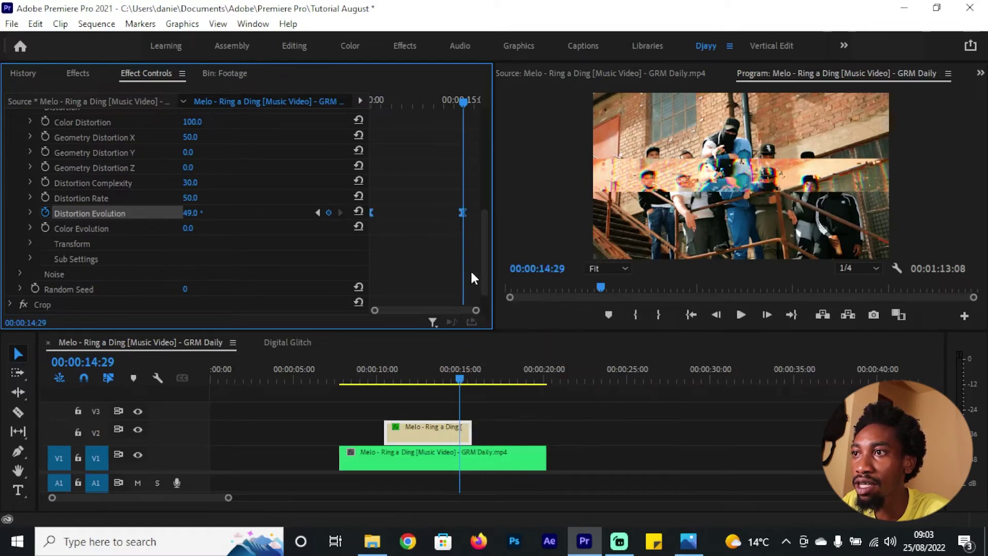
Play back the strip section from its start to review the animated distortion, and park the playhead at 00:00:14:20.
click(384, 376)
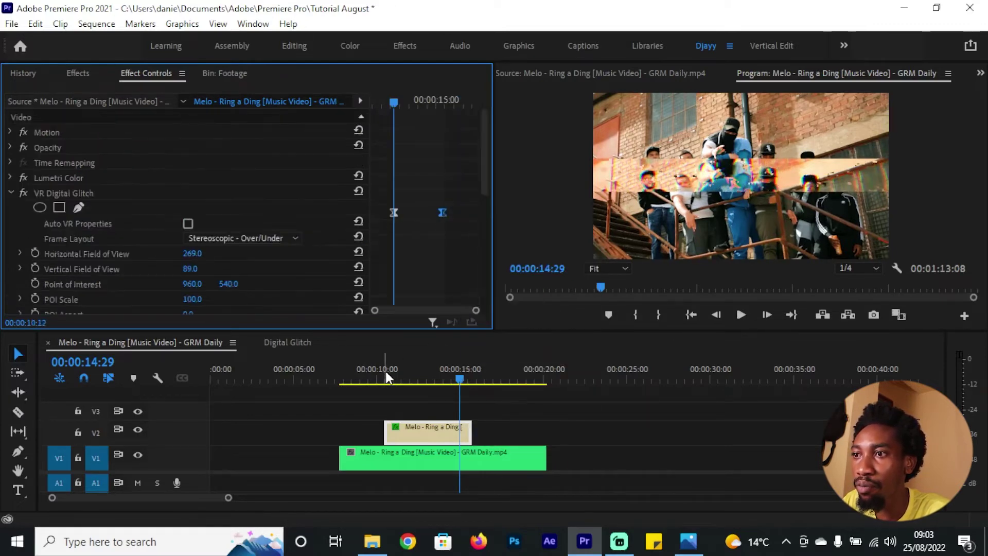
key(space)
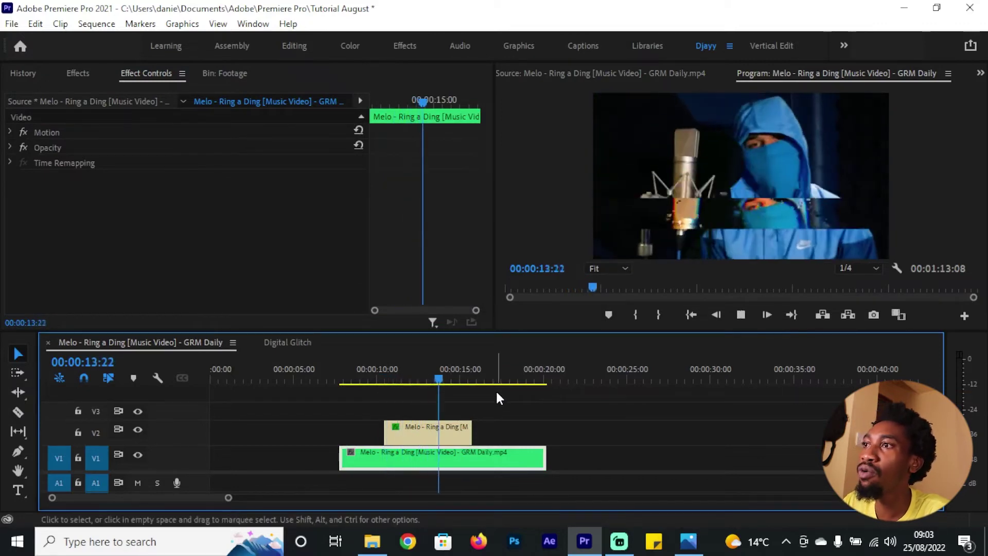
drag(501, 385, 456, 373)
Search the effects for hls and apply Color Balance (HLS) to the V2 strip.
click(431, 424)
click(154, 260)
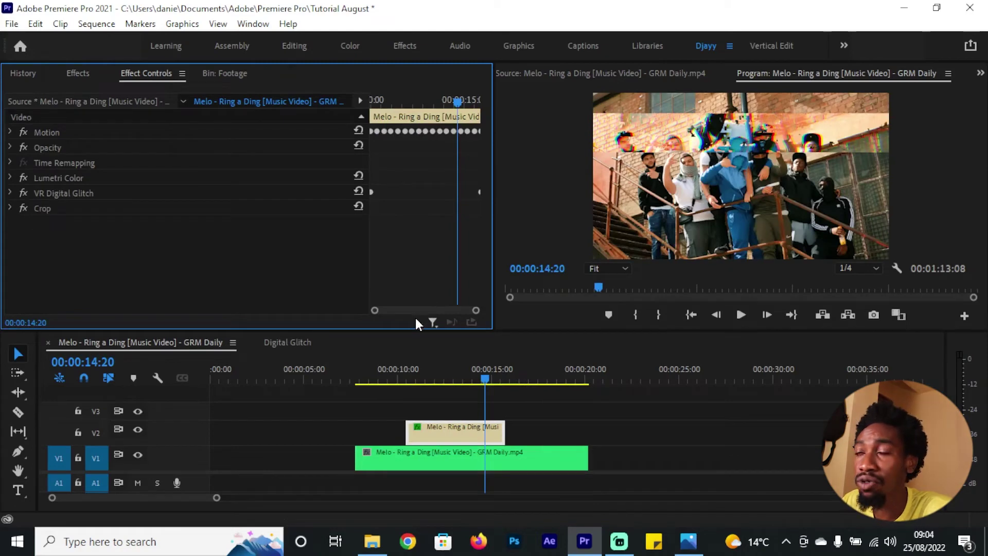
click(83, 72)
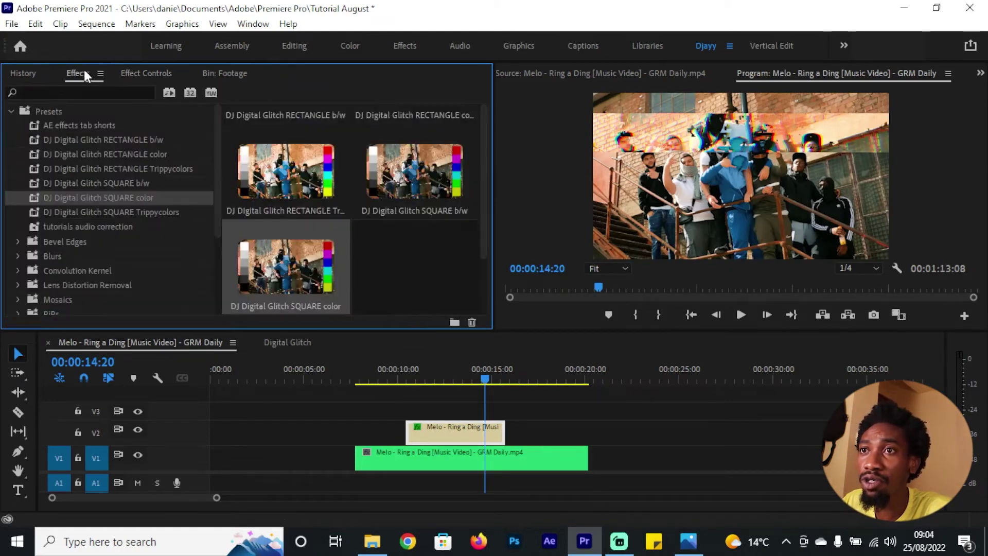
click(100, 92)
text(hls)
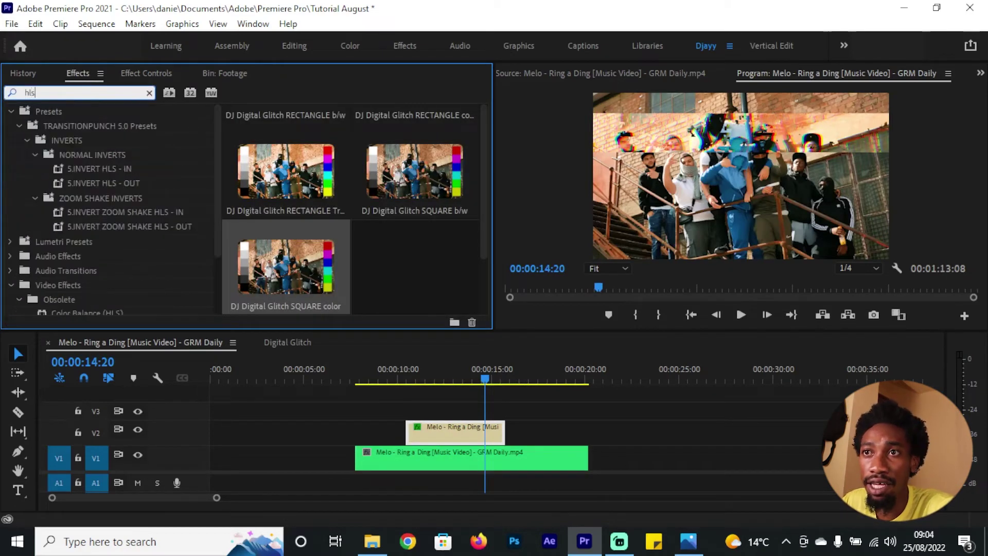
double_click(70, 118)
drag(78, 201, 463, 430)
Reorder the V2 strip's effects so that Color Balance (HLS) comes before VR Digital Glitch and Crop comes last.
scroll(359, 225, down, 1)
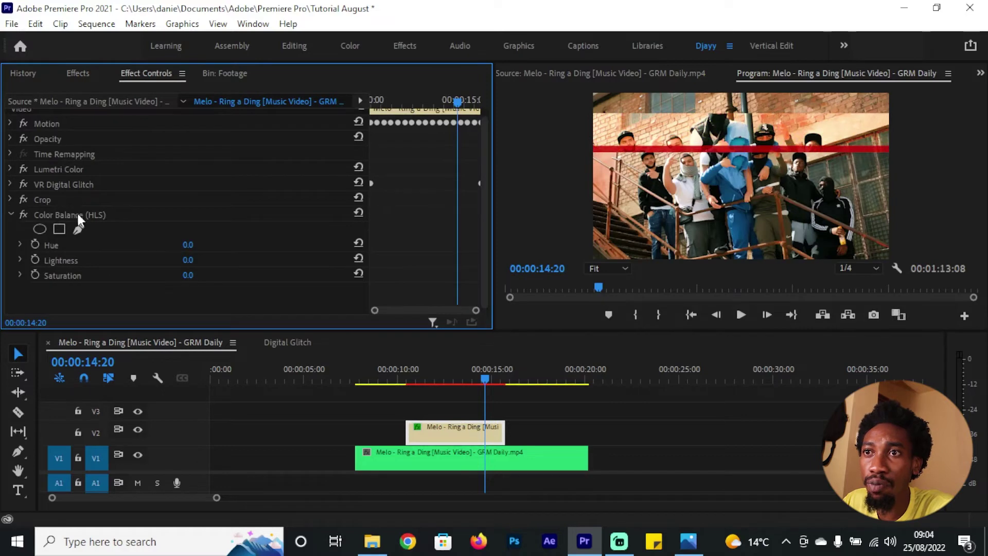
drag(68, 196, 73, 254)
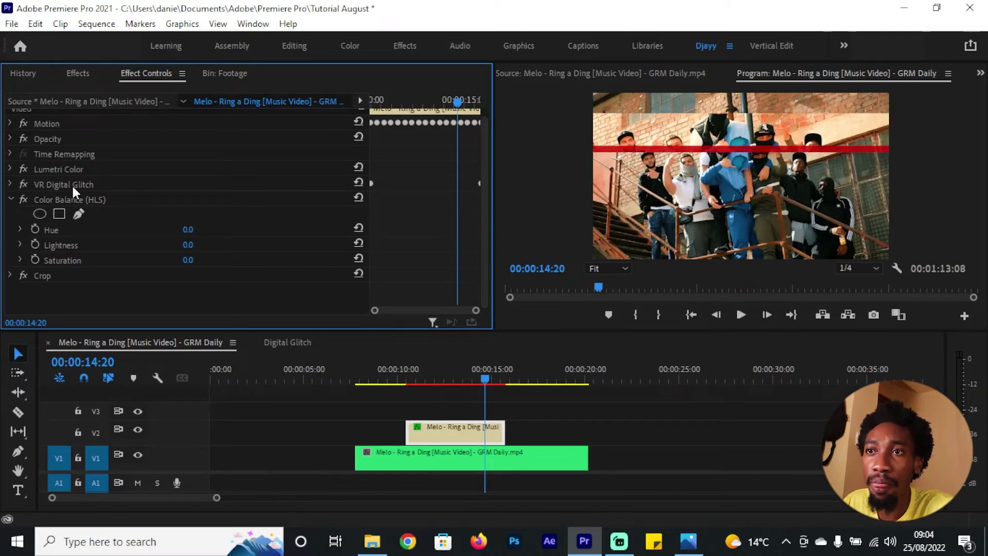
drag(72, 183, 88, 220)
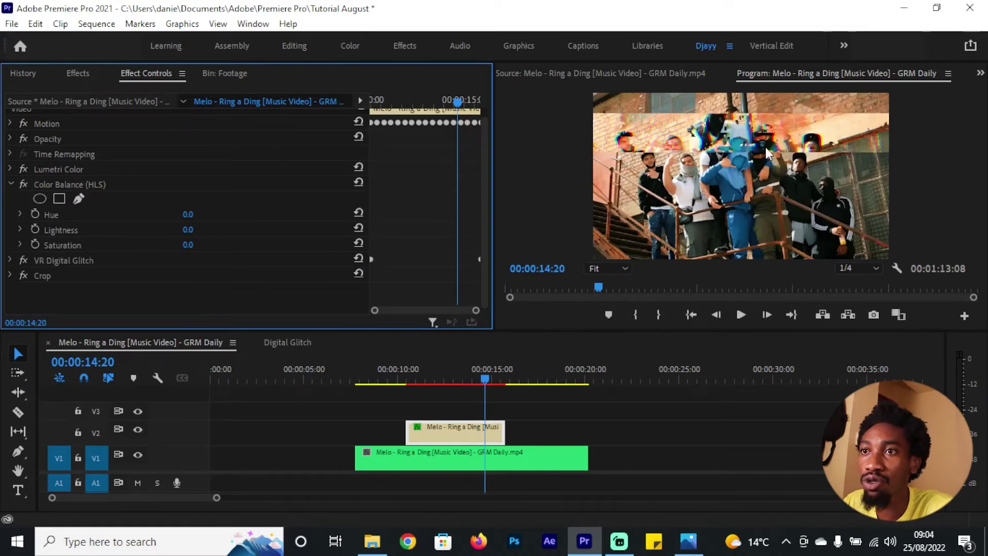
Try out Color Balance (HLS) values during playback and set the V2 strip's Hue to 252 and Lightness to 12.
drag(198, 221, 263, 214)
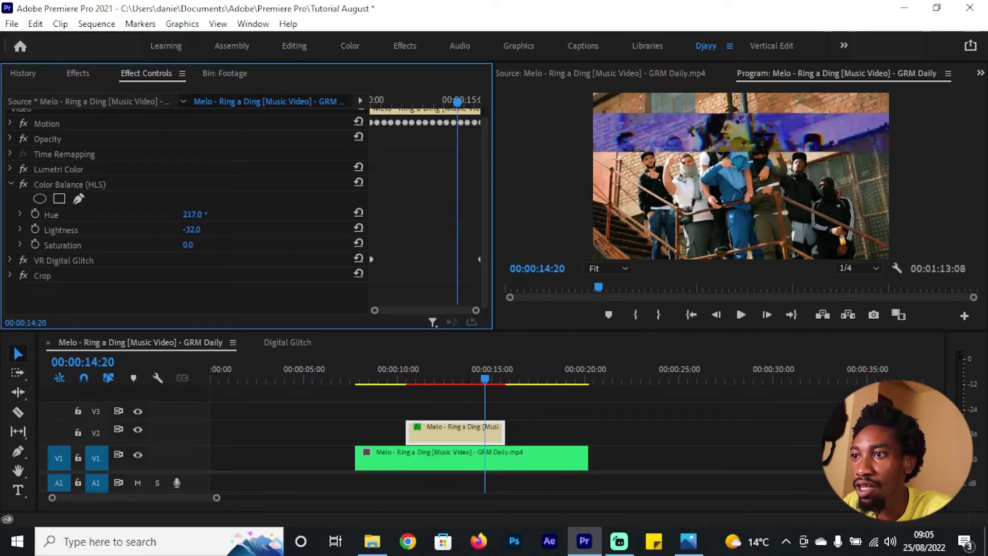
click(562, 402)
key(space)
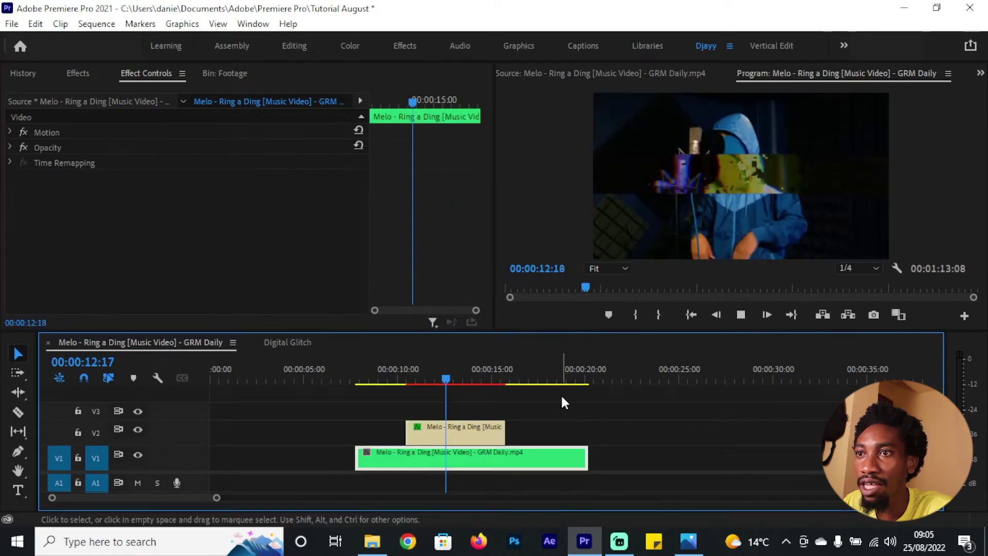
key(space)
click(417, 230)
mouse_move(192, 214)
mouse_down()
mouse_move(225, 214)
mouse_move(174, 230)
mouse_move(191, 230)
mouse_up()
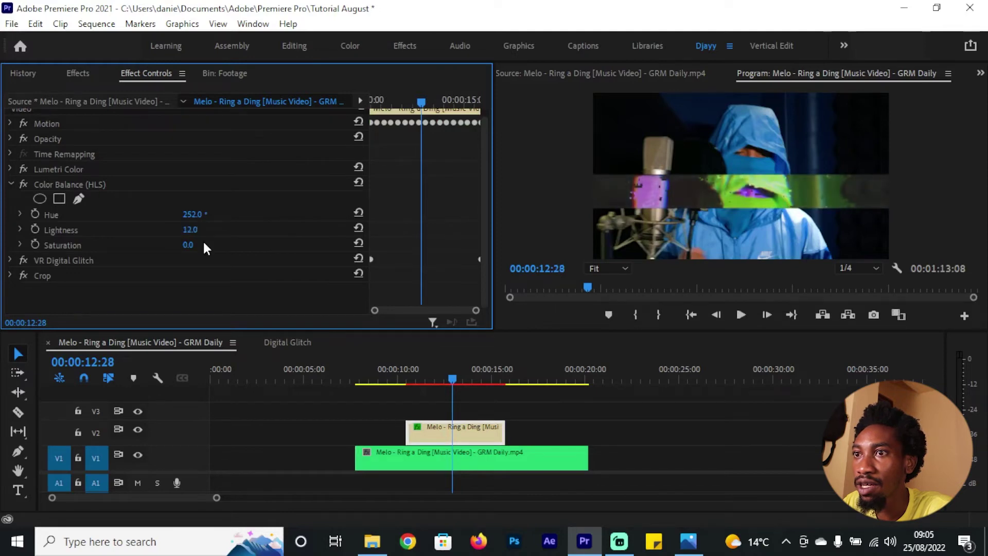
Play back the recolored strip from 00:00:11:09 and check the frame at 00:00:11:26.
click(422, 380)
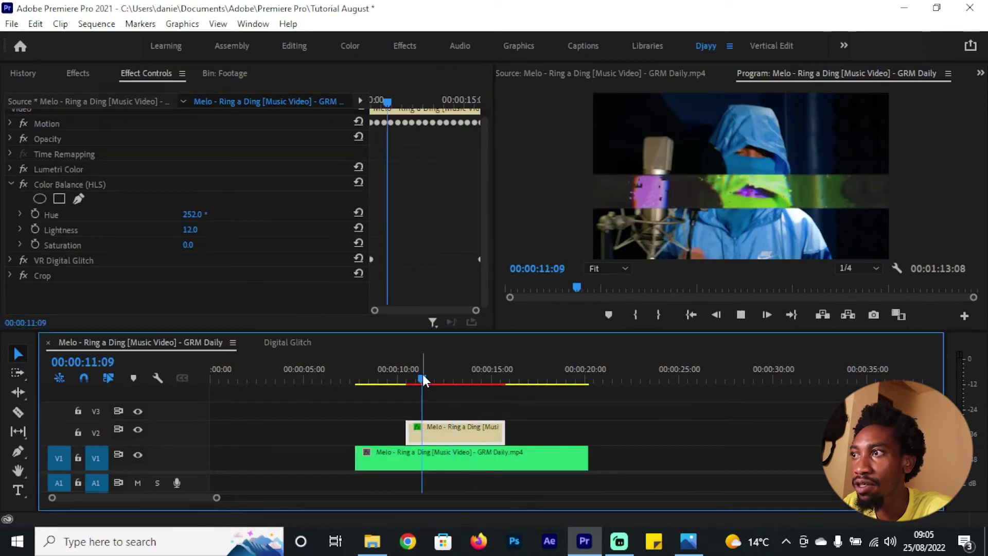
key(space)
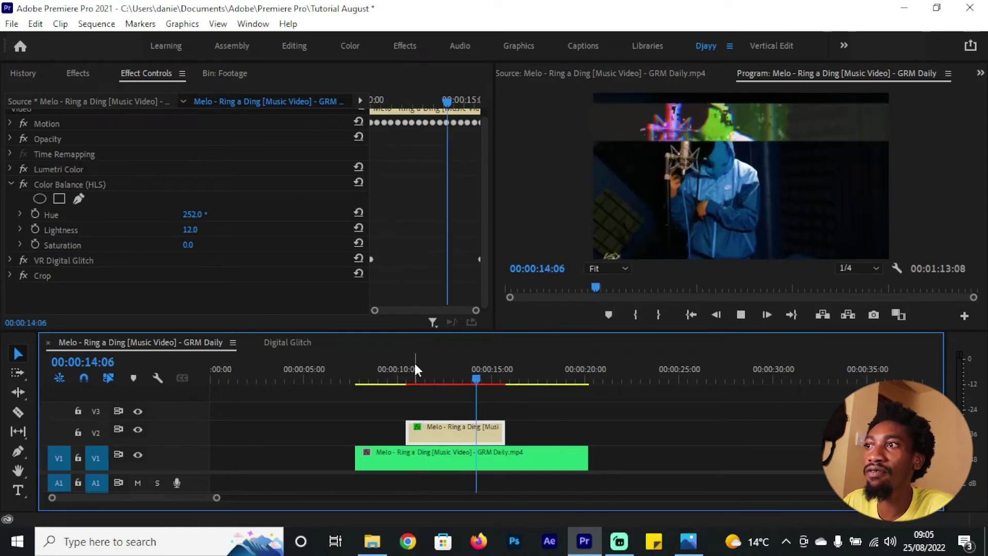
mouse_move(417, 385)
mouse_down()
mouse_move(404, 383)
mouse_move(433, 388)
mouse_up()
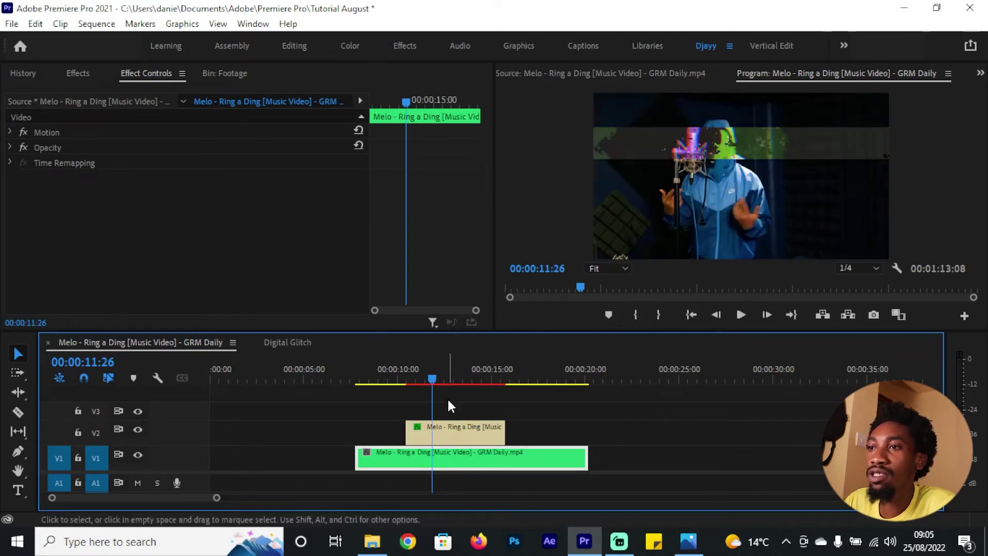
Duplicate the V1 clip starting near 00:00:27:15 onto V2 and trim the copy to run from 00:00:30:05 to about 00:00:36.
scroll(432, 411, down, 2)
key(minus)
key(minus)
key(minus)
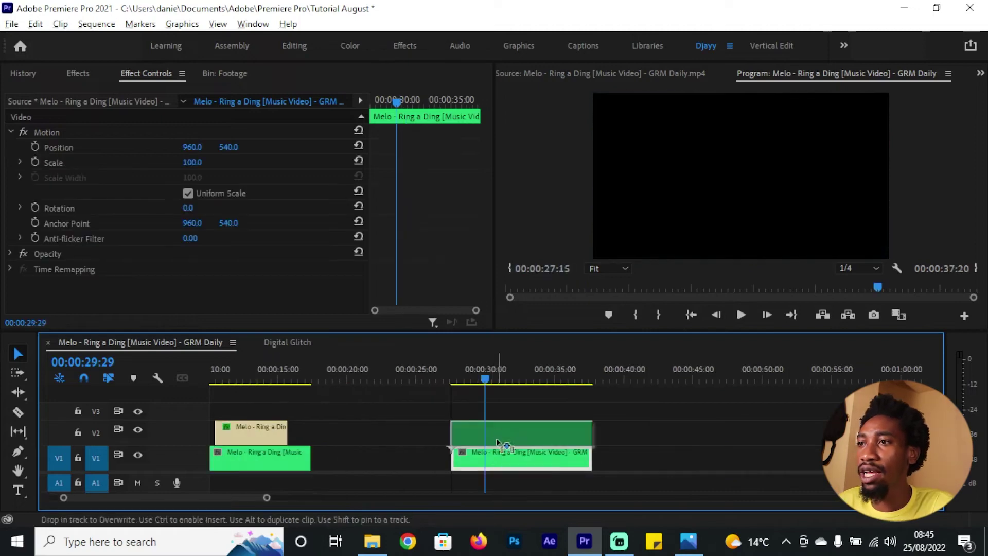
drag(502, 457, 470, 435)
drag(452, 371, 486, 392)
drag(472, 429, 488, 430)
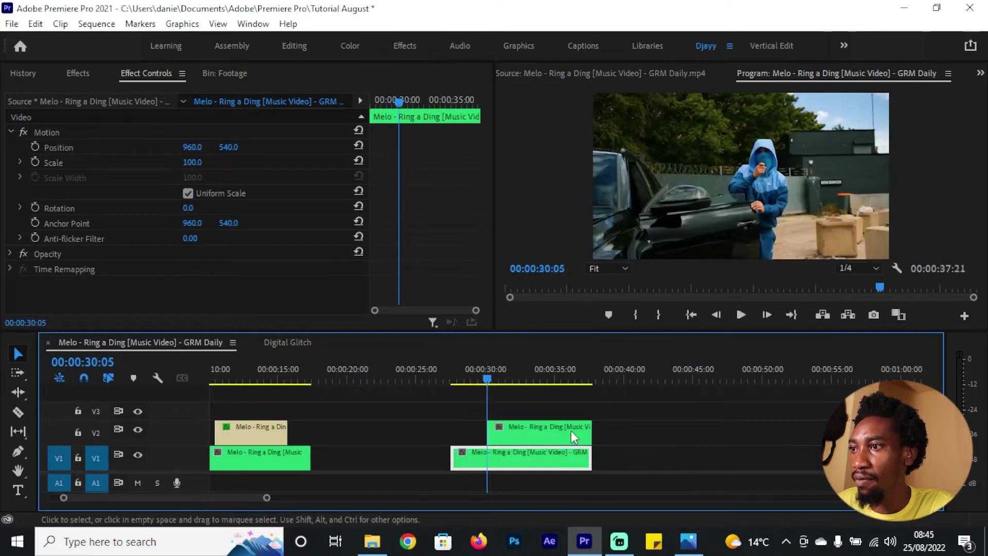
drag(585, 432, 573, 431)
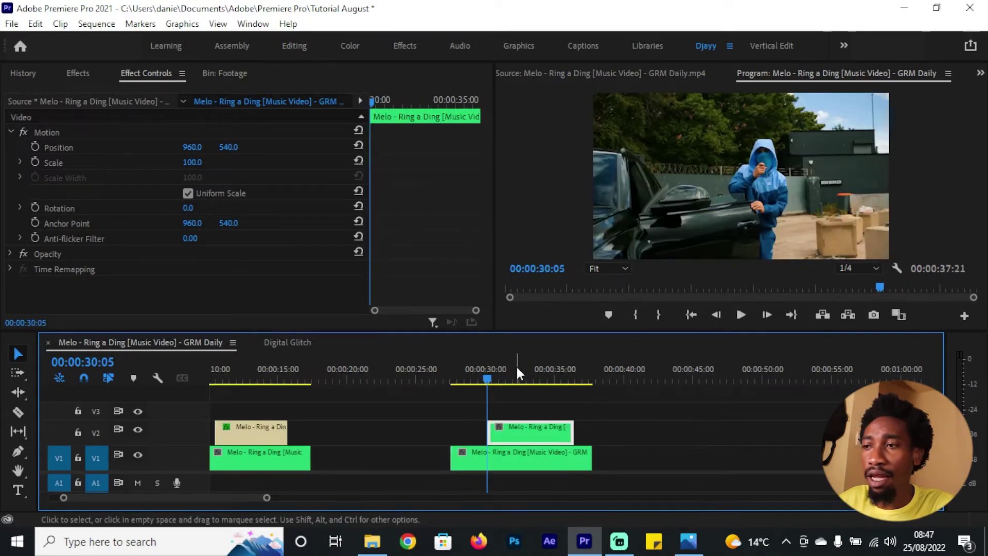
Change the label color of the new V2 duplicate to Tan.
right_click(548, 431)
mouse_move(659, 403)
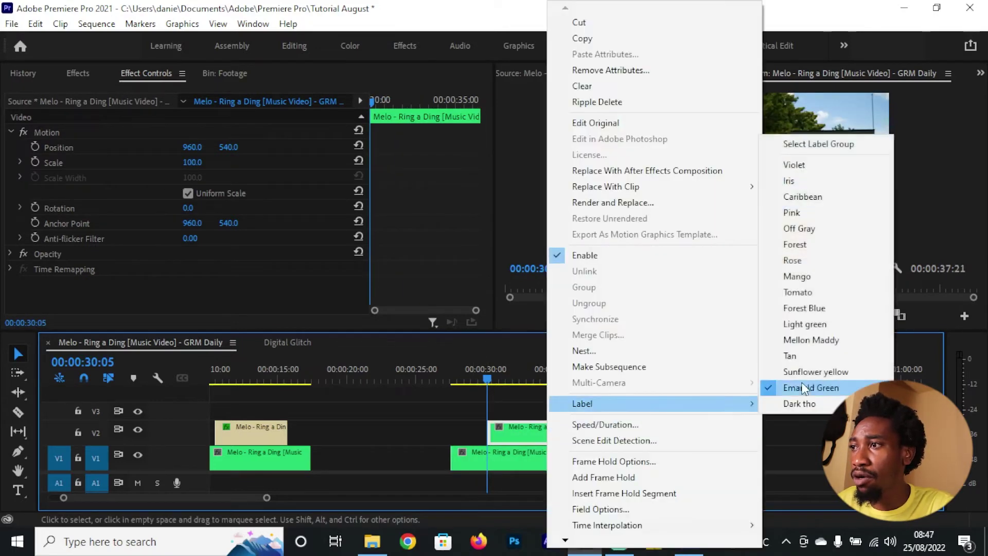
click(798, 355)
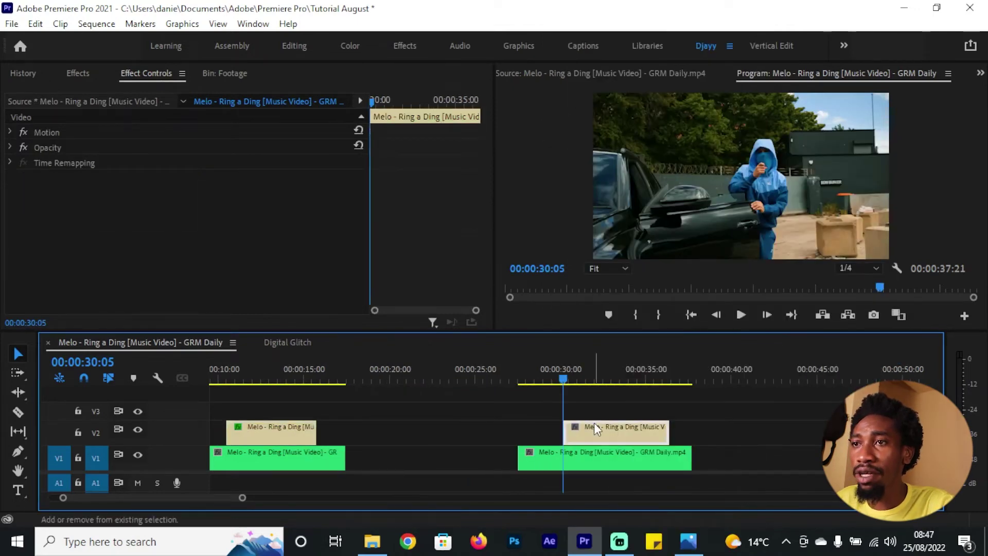
Find the Lumetri Color and Crop effects and apply both to the tan V2 duplicate at 00:00:30:05.
click(78, 73)
click(47, 92)
text(lumetri)
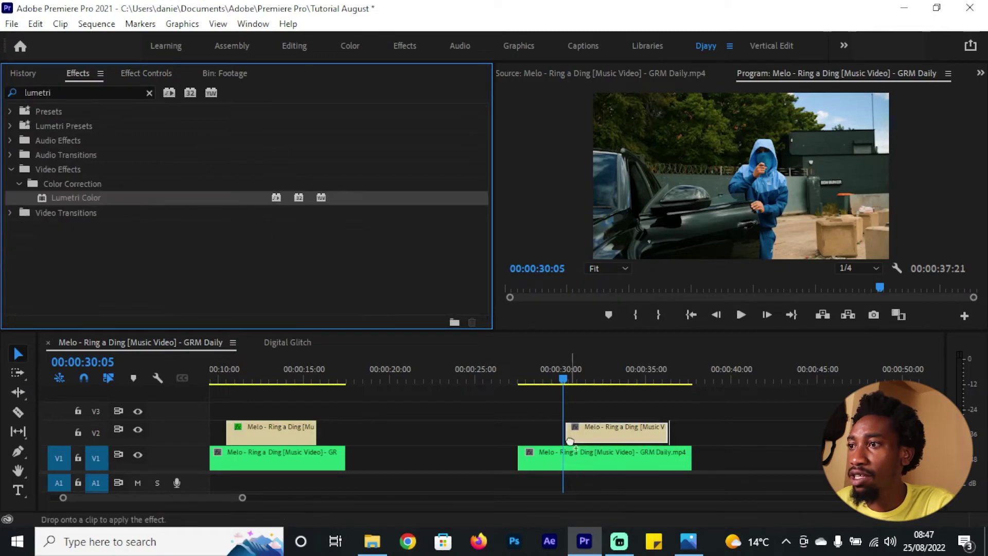
click(51, 93)
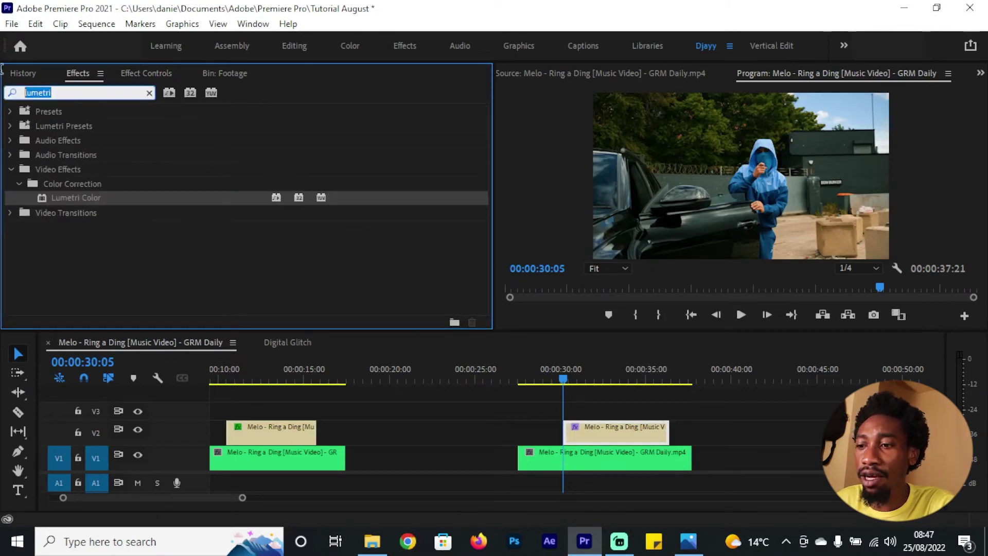
text(crop)
click(67, 198)
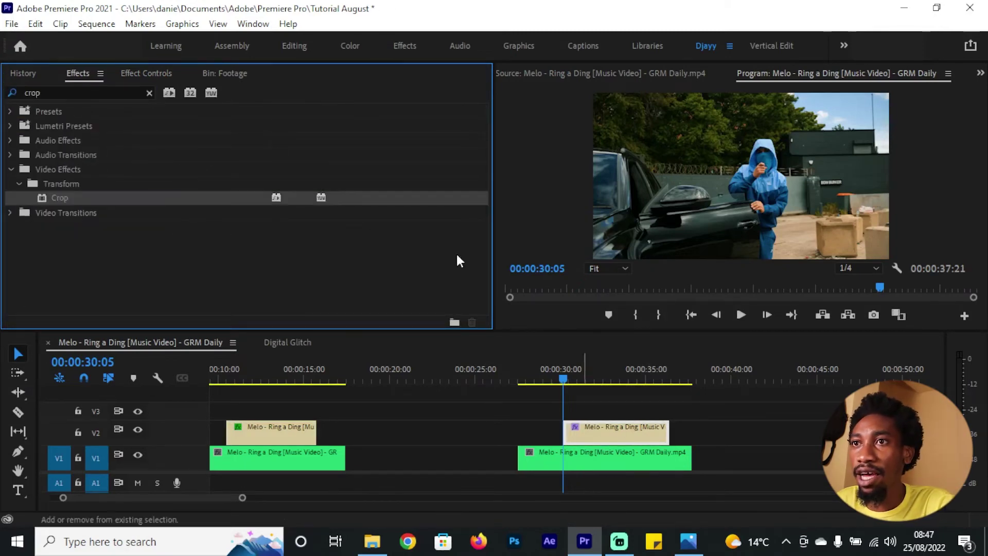
Find the VR Digital Glitch effect and apply it to the tan V2 duplicate at 00:00:30:05.
click(3, 89)
text(vr digi)
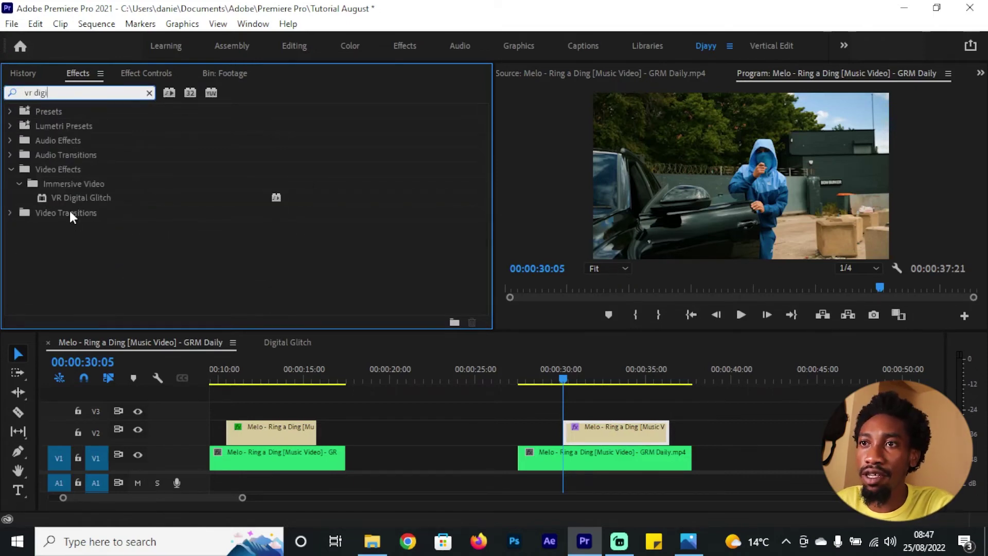
drag(67, 197, 592, 427)
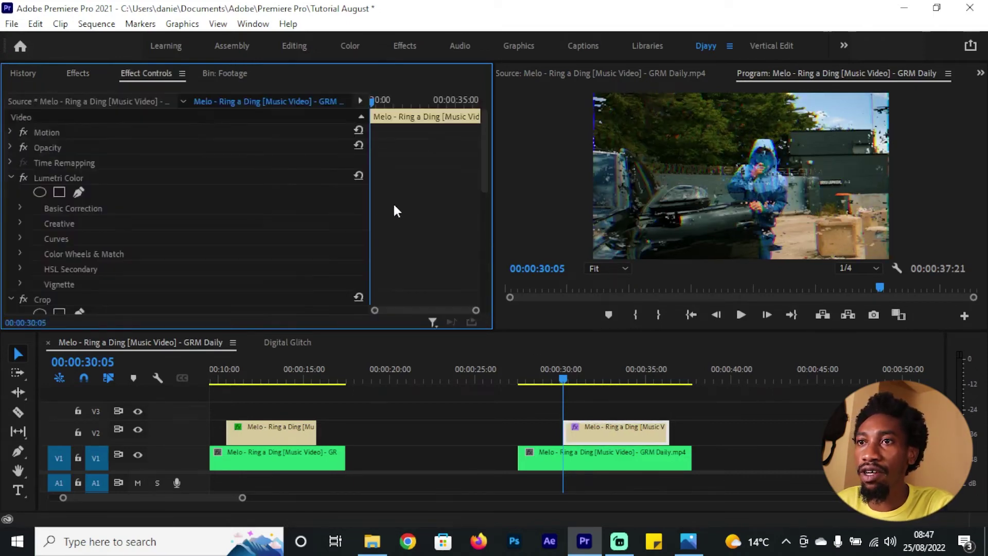
Move the Crop effect below VR Digital Glitch on the tan V2 duplicate and disable VR Digital Glitch.
scroll(377, 208, down, 2)
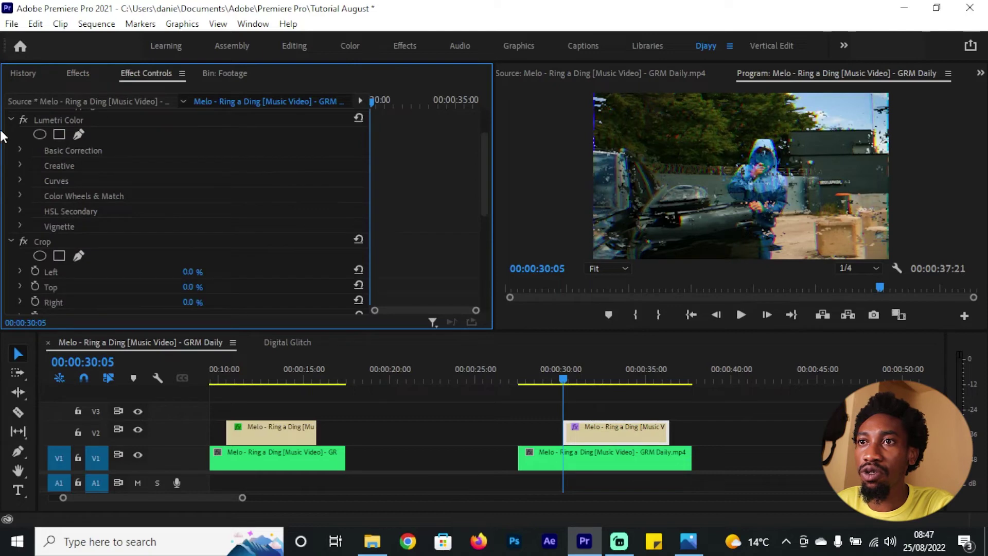
click(10, 240)
scroll(9, 206, up, 2)
click(10, 177)
click(10, 204)
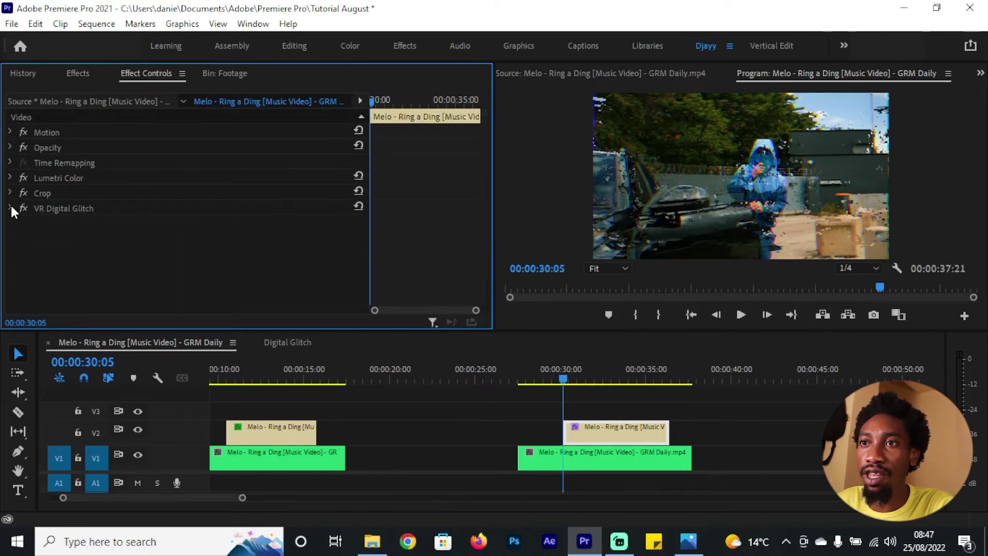
drag(62, 192, 77, 222)
click(23, 193)
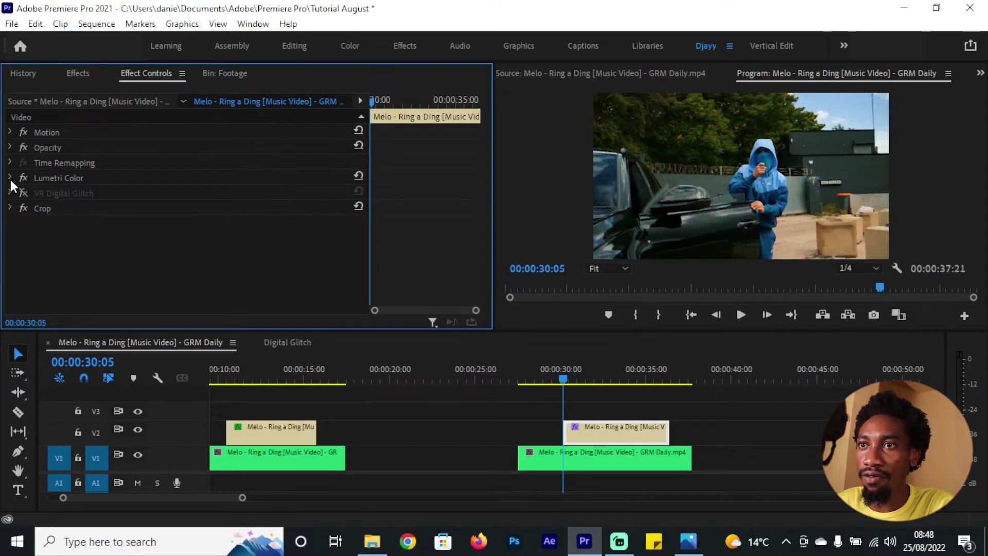
In the duplicate's Lumetri Color Basic Correction, set Exposure to 2.1 and Saturation to 109.
click(11, 178)
click(20, 209)
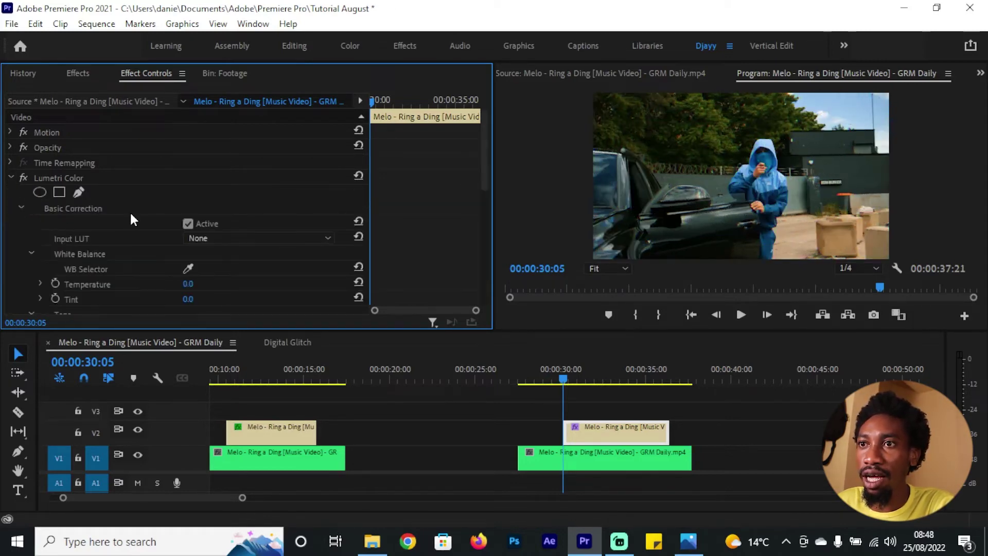
scroll(129, 215, down, 3)
drag(186, 248, 204, 247)
scroll(8, 147, up, 5)
scroll(112, 254, down, 6)
scroll(118, 257, down, 2)
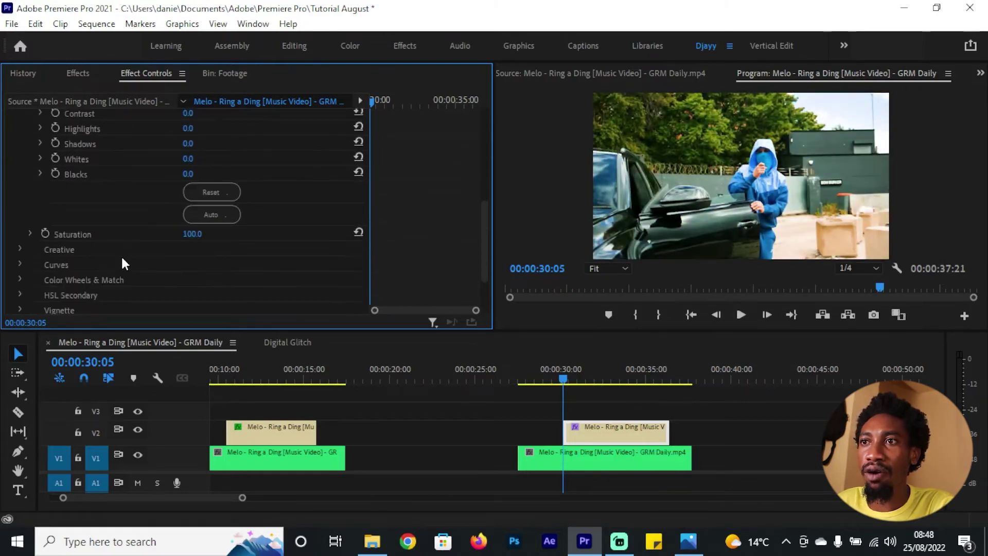
drag(192, 234, 165, 234)
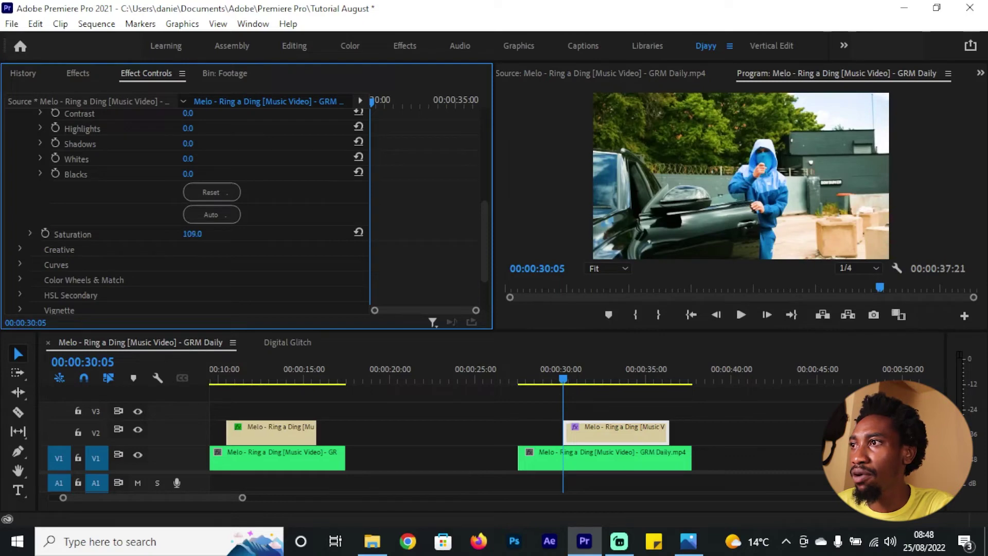
scroll(26, 181, up, 6)
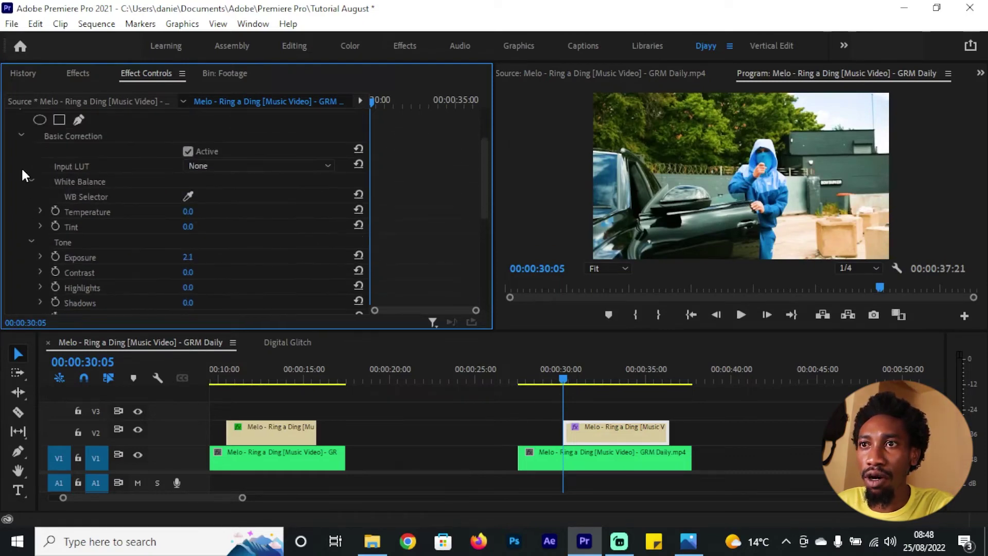
click(10, 163)
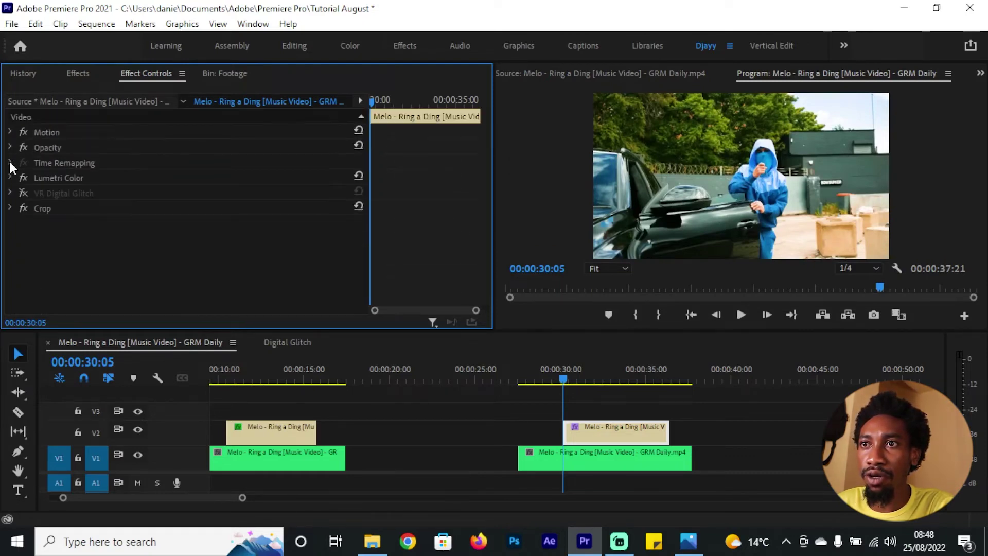
Crop the duplicate to a small region with Left 43%, Right 27% and Bottom 35%.
click(10, 209)
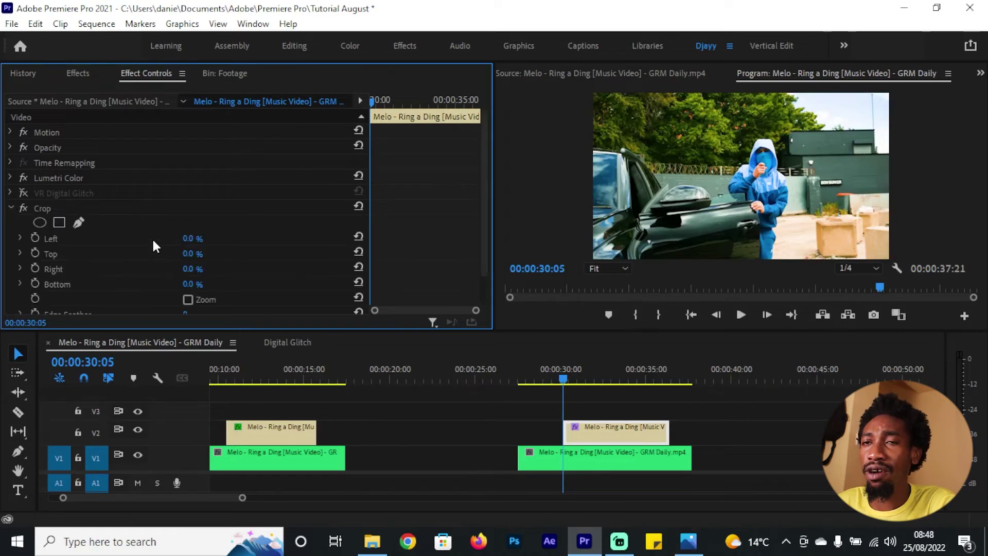
scroll(148, 235, down, 1)
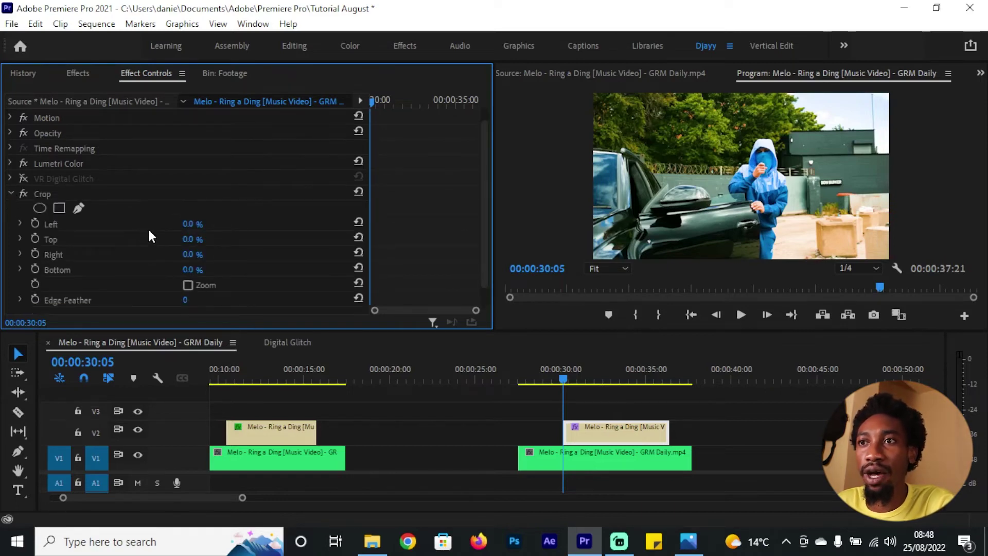
drag(188, 224, 206, 269)
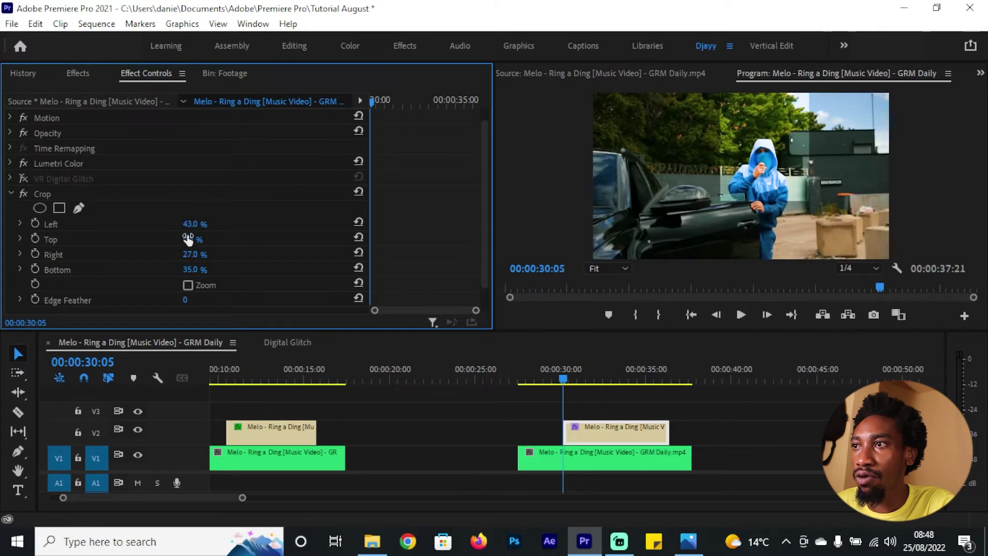
click(10, 193)
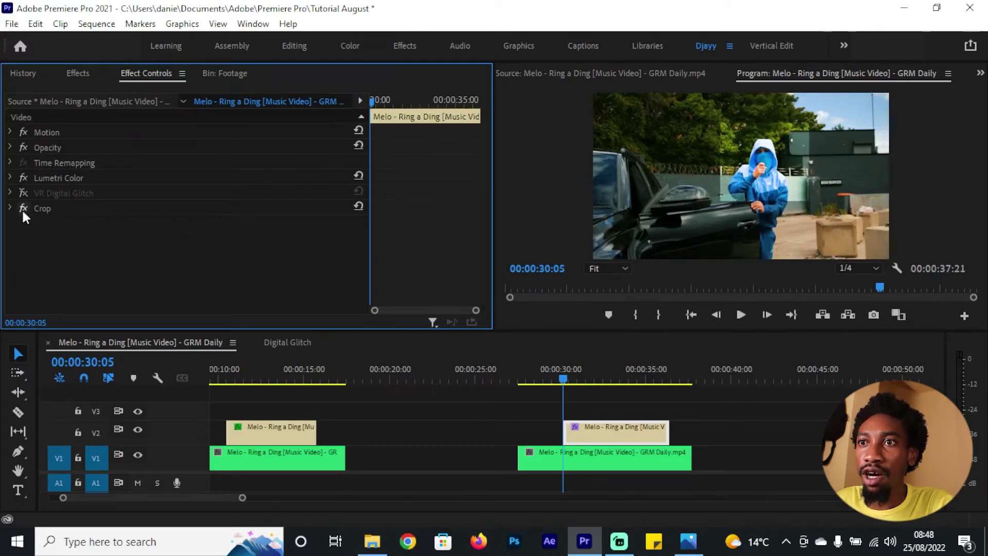
Re-enable VR Digital Glitch, disable Auto VR Properties and set Frame Layout to Stereoscopic - Side-by-Side.
click(10, 193)
click(22, 192)
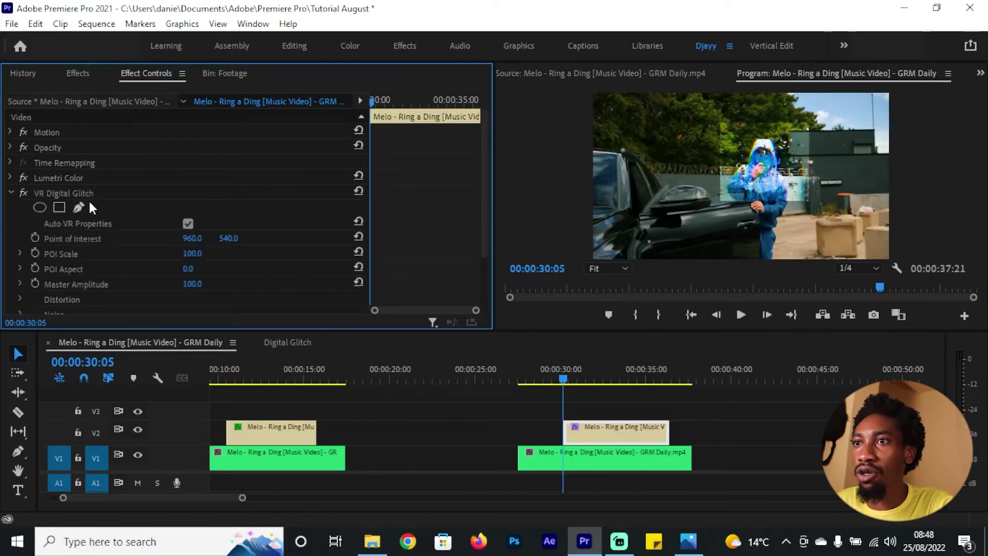
scroll(105, 202, down, 1)
click(189, 207)
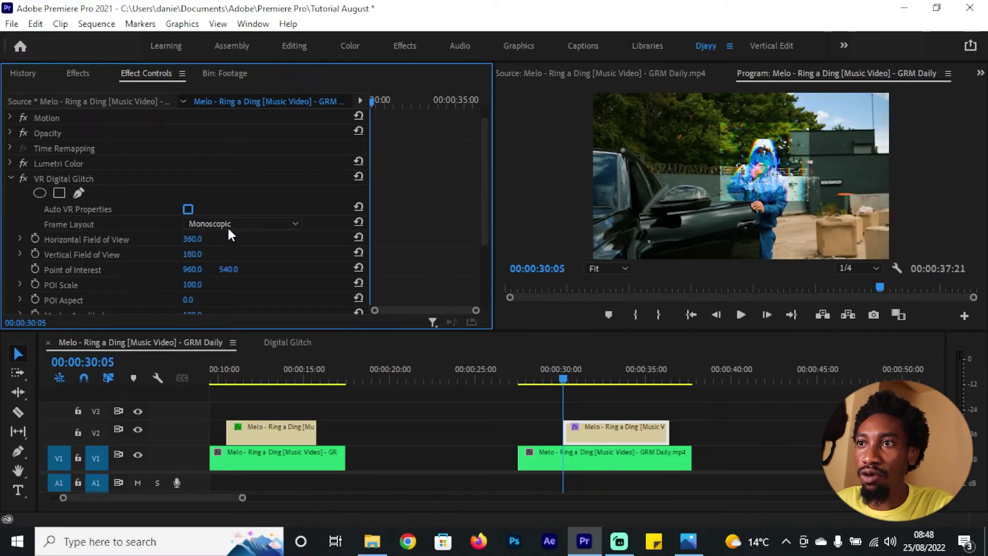
click(237, 226)
click(256, 265)
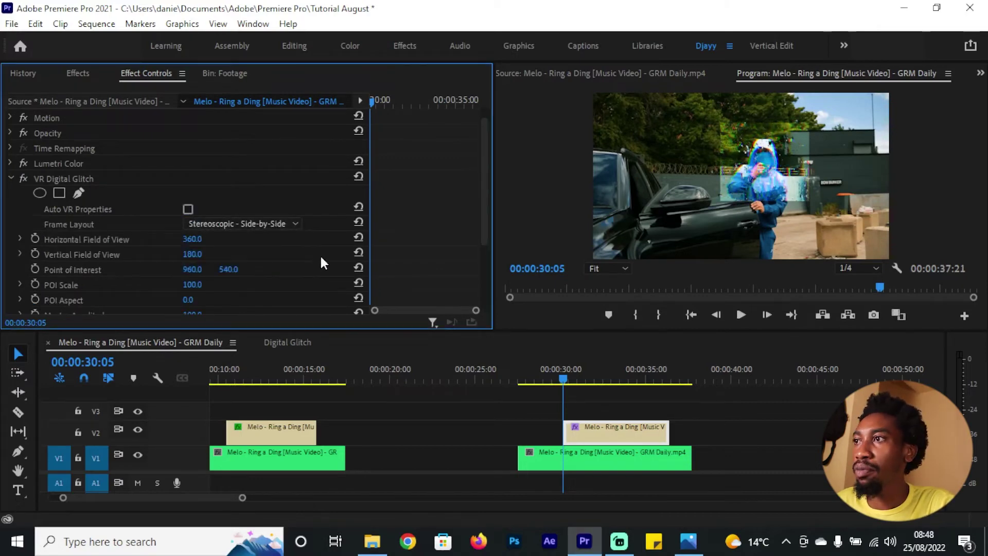
In VR Digital Glitch's Distortion settings, set Color Distortion to 99 and Distortion Complexity to 29.
scroll(406, 255, down, 5)
drag(195, 262, 219, 261)
scroll(258, 245, down, 5)
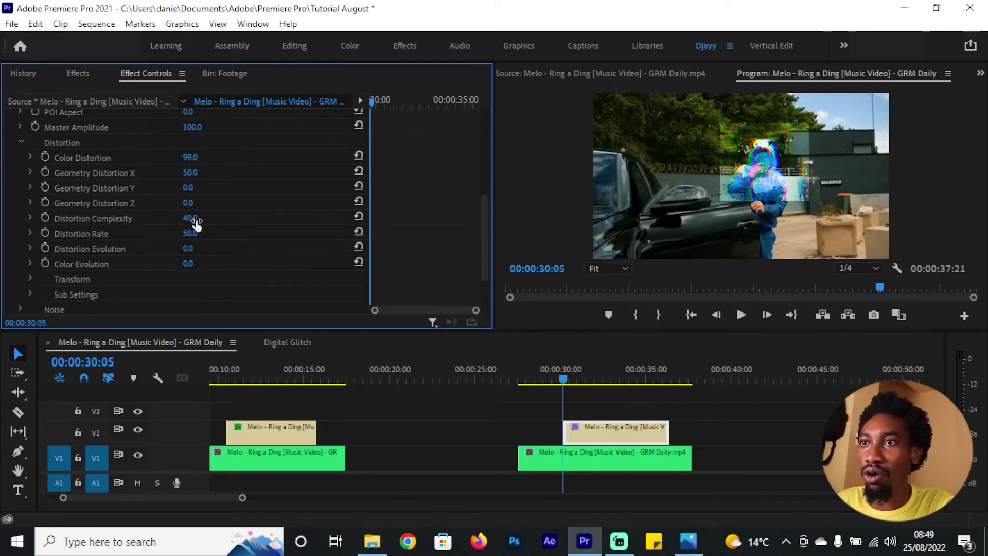
mouse_move(196, 222)
mouse_down()
mouse_move(187, 222)
mouse_move(194, 217)
mouse_up()
scroll(253, 216, up, 6)
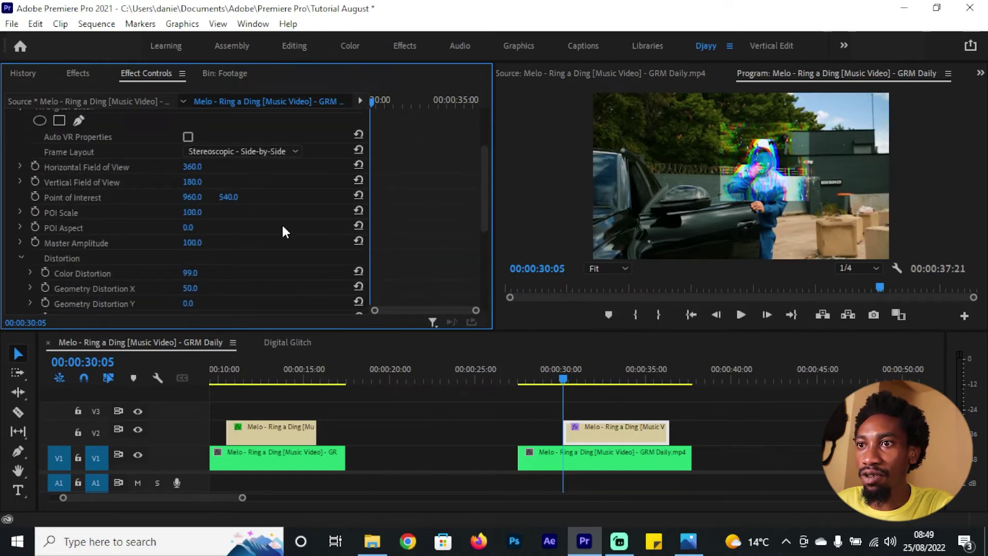
Change the VR Digital Glitch Frame Layout to Stereoscopic - Over/Under and play back the glitch section.
scroll(283, 226, up, 2)
click(258, 195)
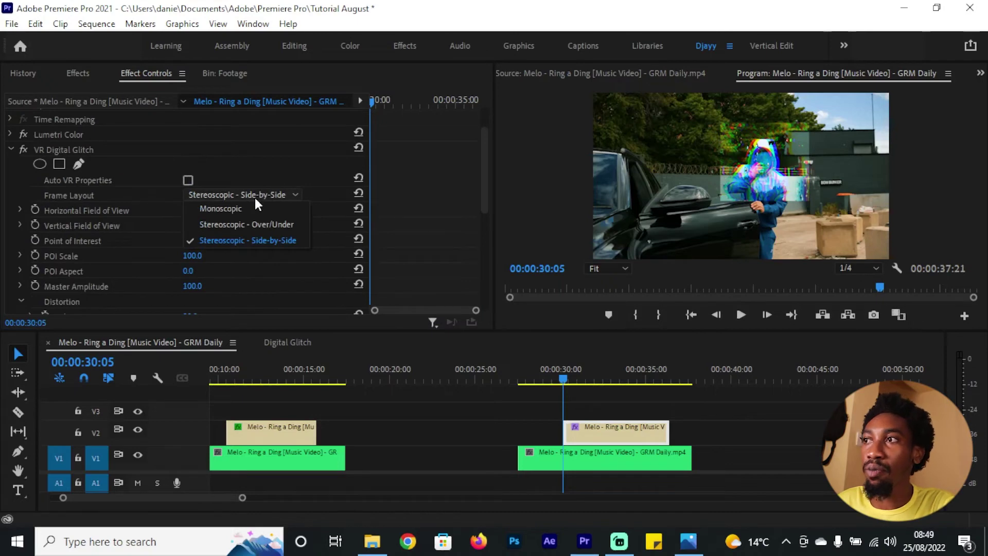
click(265, 224)
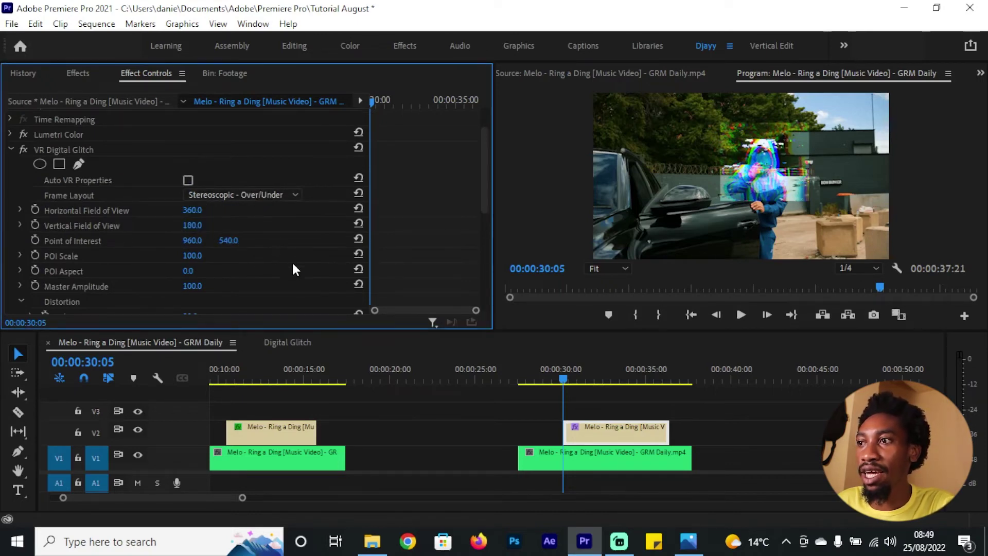
key(space)
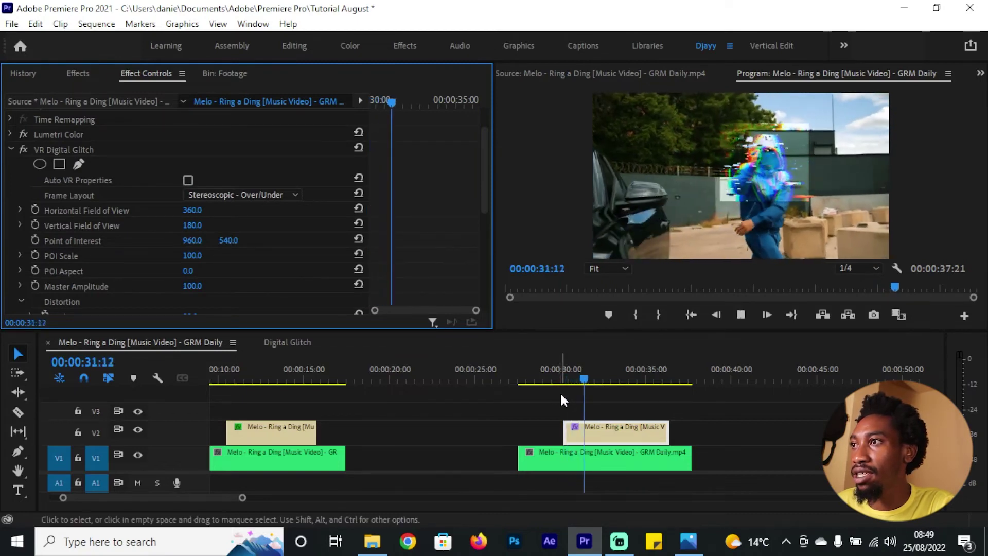
key(space)
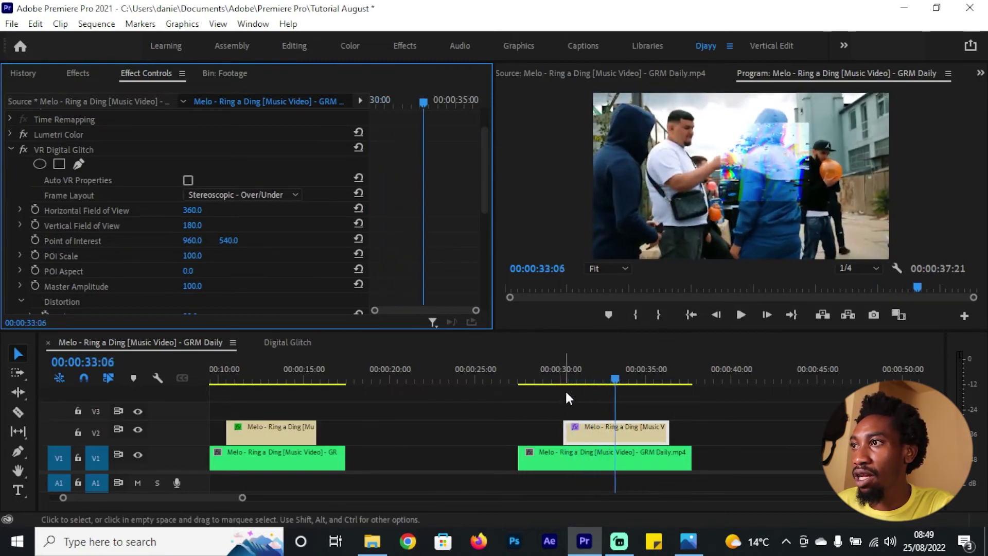
drag(572, 379, 554, 378)
key(space)
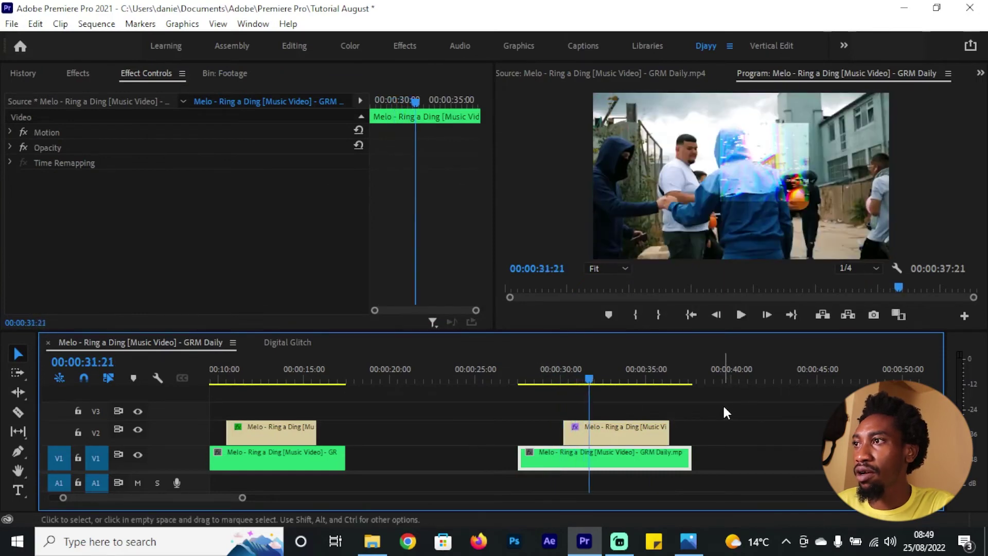
key(space)
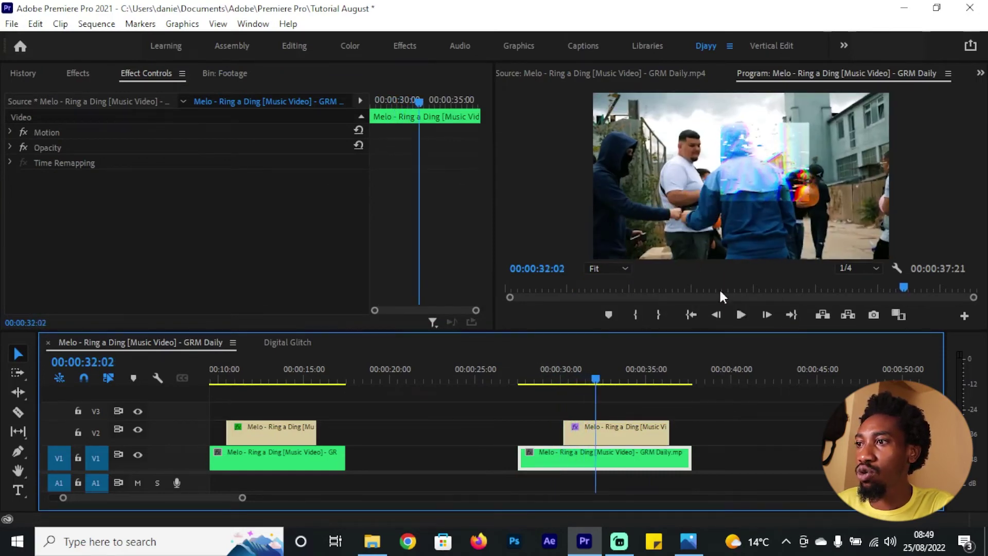
Keyframe Distortion Evolution on the tan V2 duplicate from 0 at the clip's start to 40 at its end.
click(629, 431)
scroll(91, 233, down, 5)
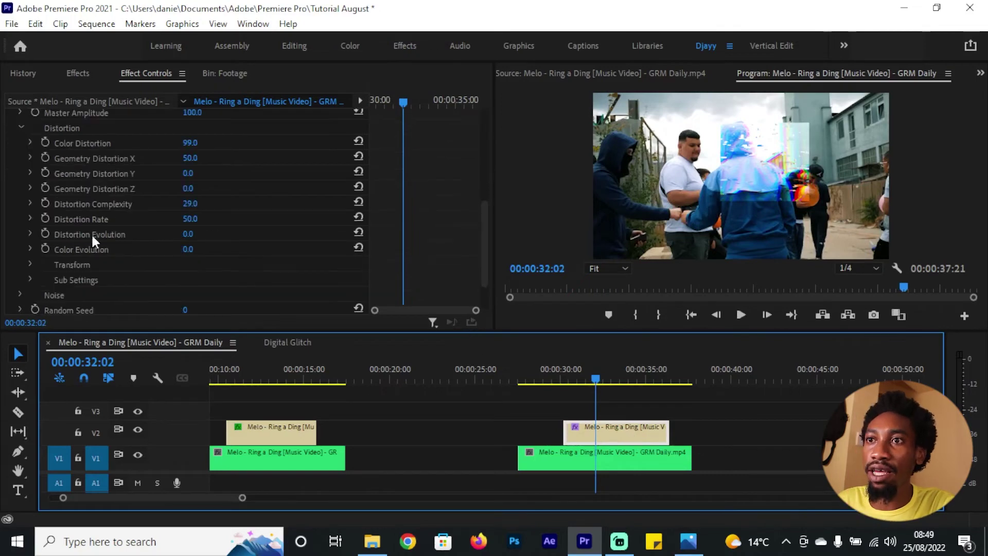
click(101, 235)
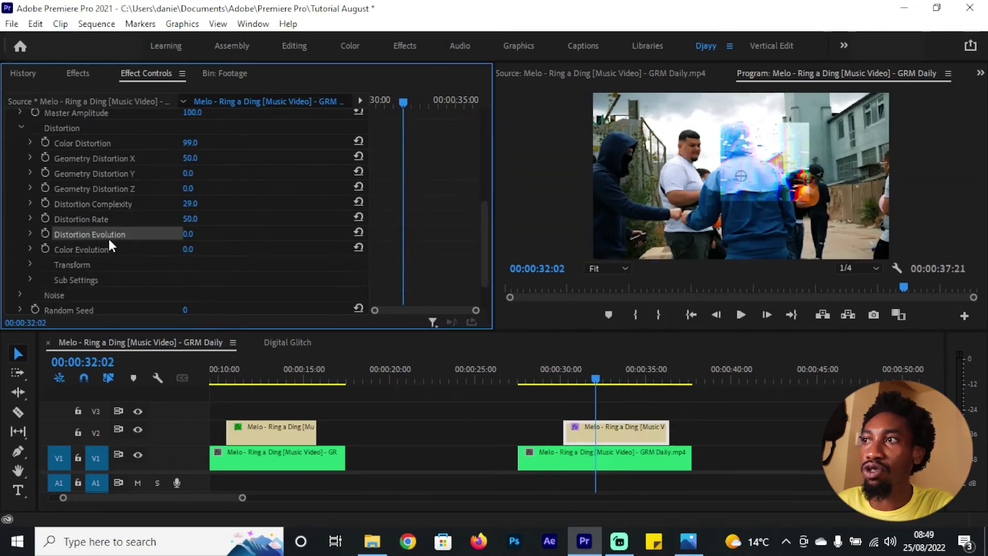
click(45, 233)
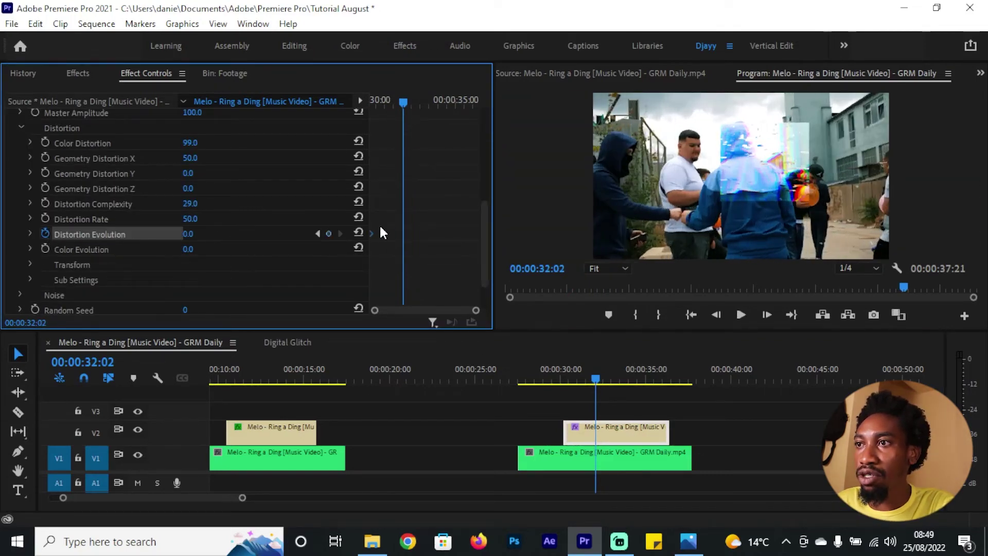
drag(415, 111, 462, 105)
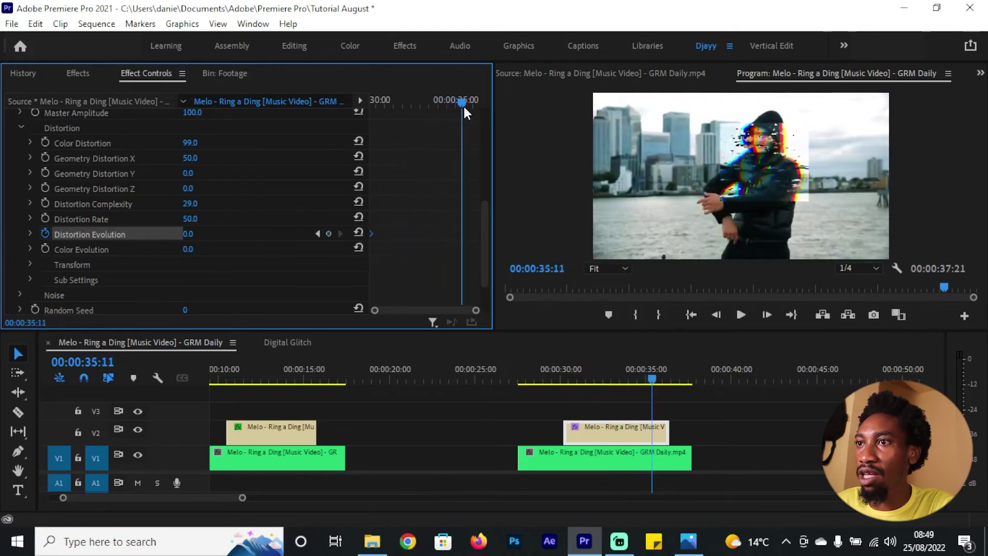
drag(188, 234, 201, 234)
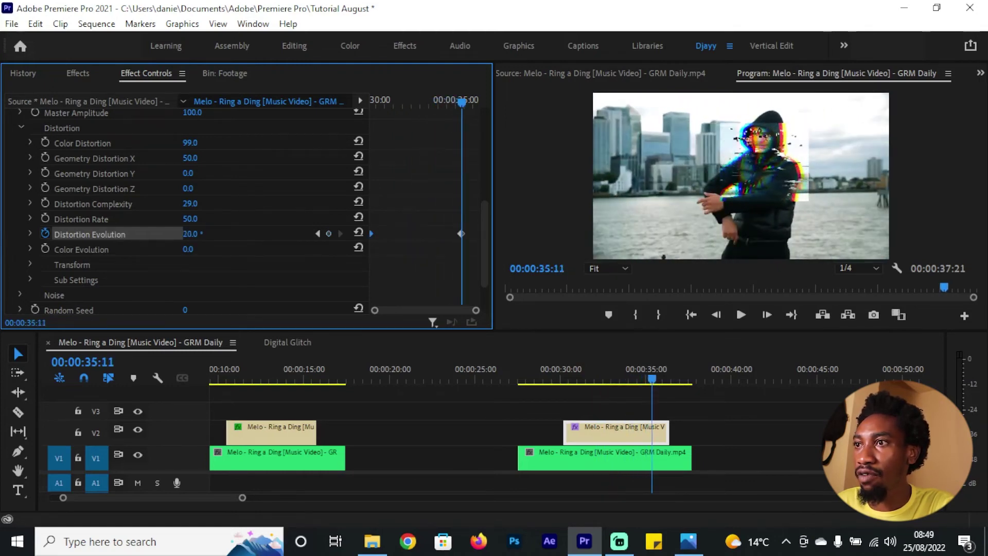
click(190, 233)
text(40)
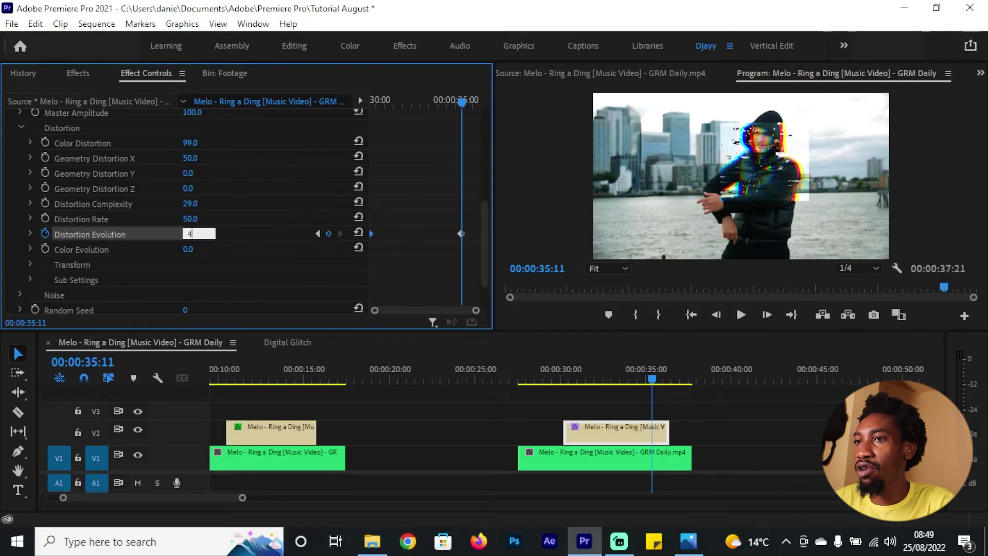
key(Return)
drag(460, 234, 479, 235)
Set the Distortion Evolution keyframes to Bezier interpolation and play back the glitch section.
right_click(373, 234)
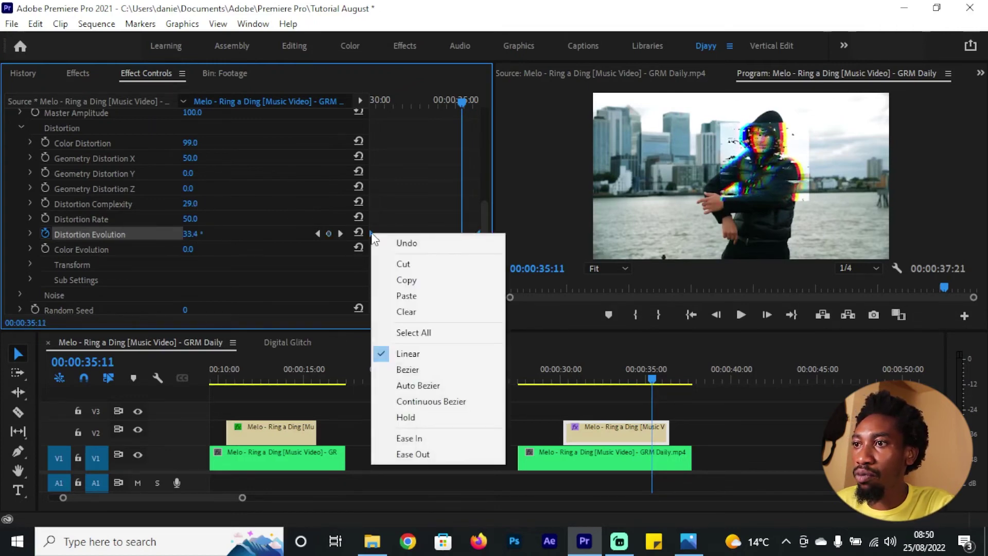
click(408, 370)
click(547, 374)
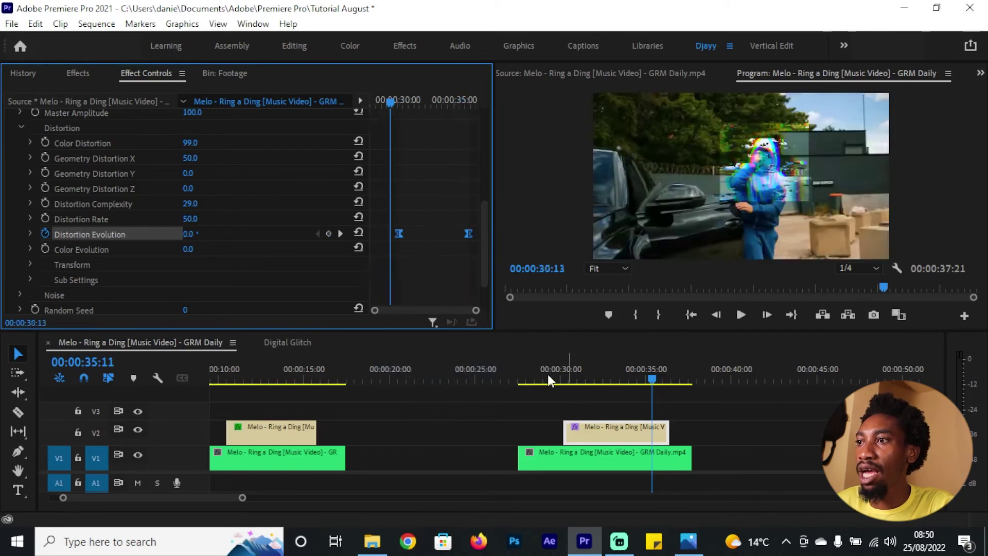
key(space)
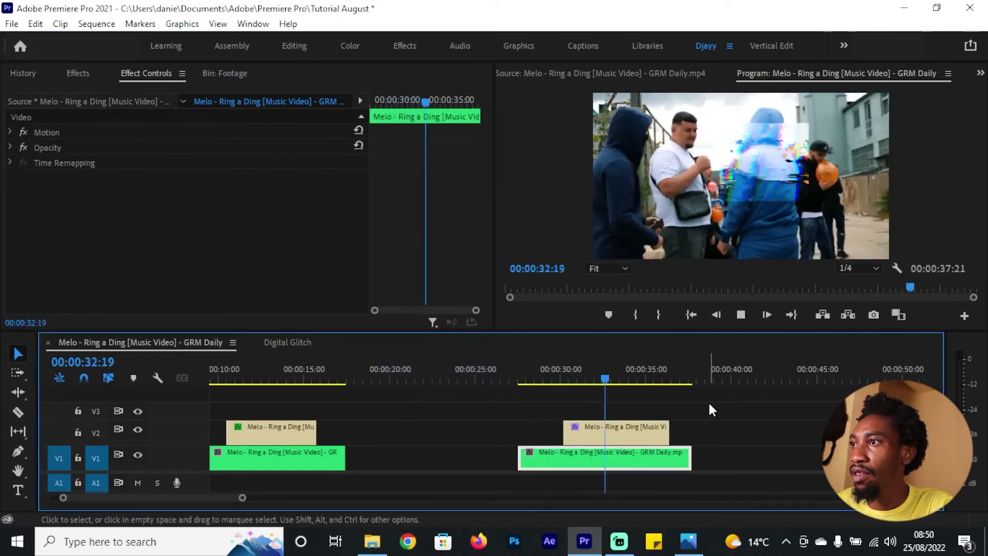
drag(597, 373, 608, 392)
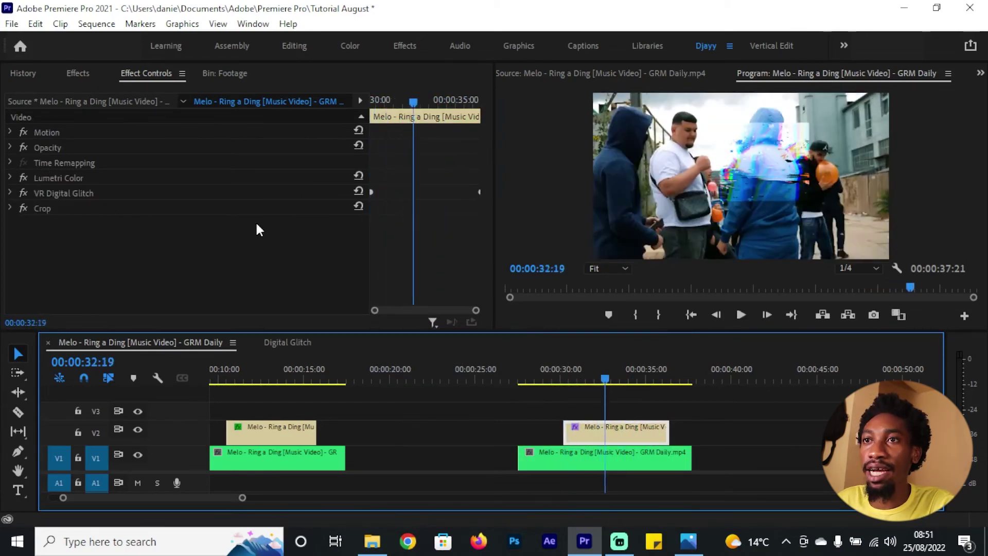
Find the Wave Warp effect, apply it to the tan V2 duplicate and place it between Lumetri Color and VR Digital Glitch.
click(78, 73)
double_click(77, 92)
text(wave war)
drag(73, 197, 642, 419)
drag(88, 225, 78, 207)
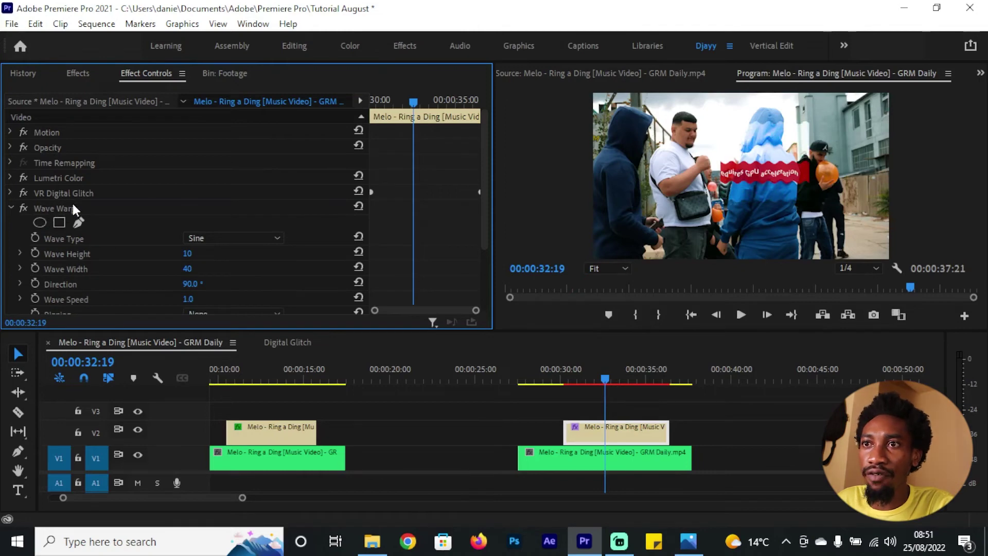
drag(66, 207, 65, 181)
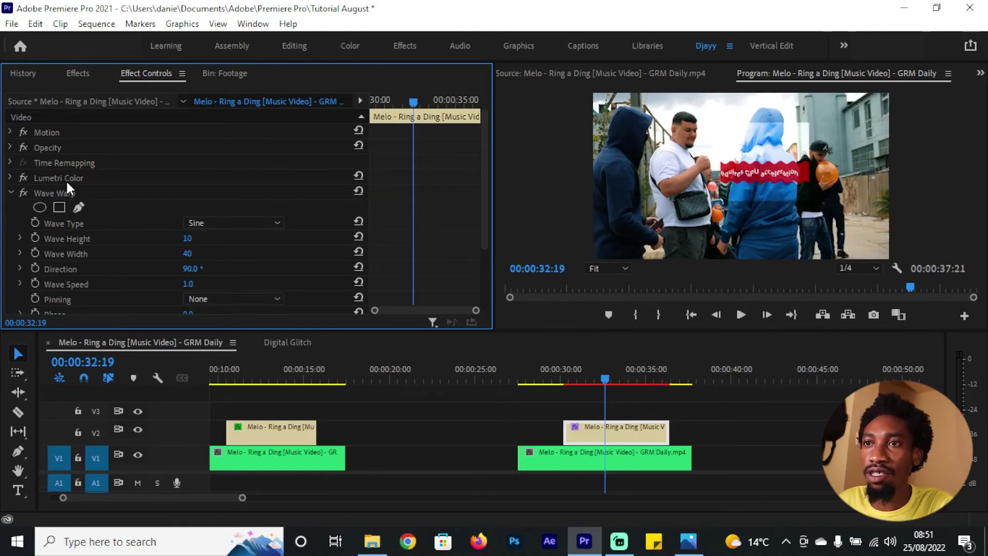
Set Wave Warp's Wave Type to Square and its Wave Width to 1000 on the tan V2 duplicate.
click(64, 208)
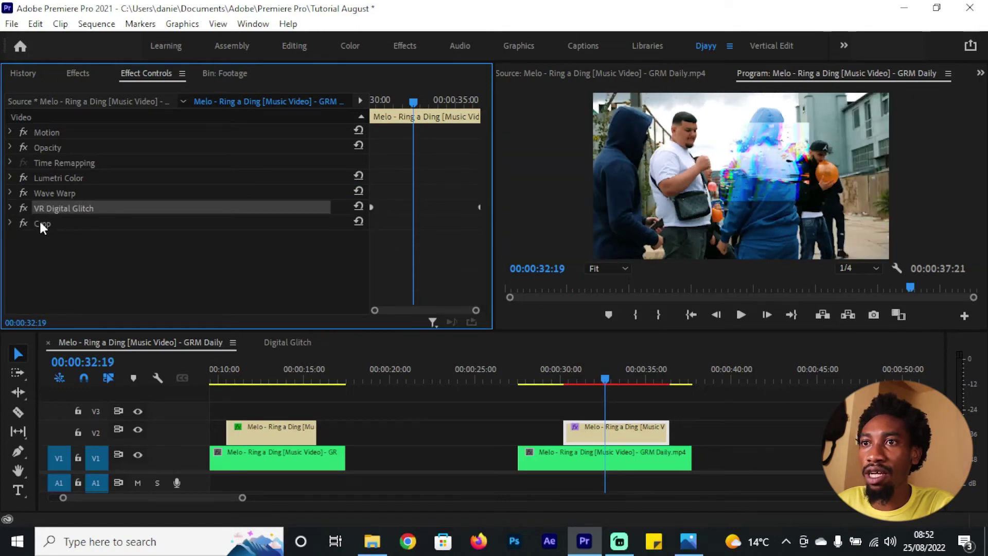
click(10, 193)
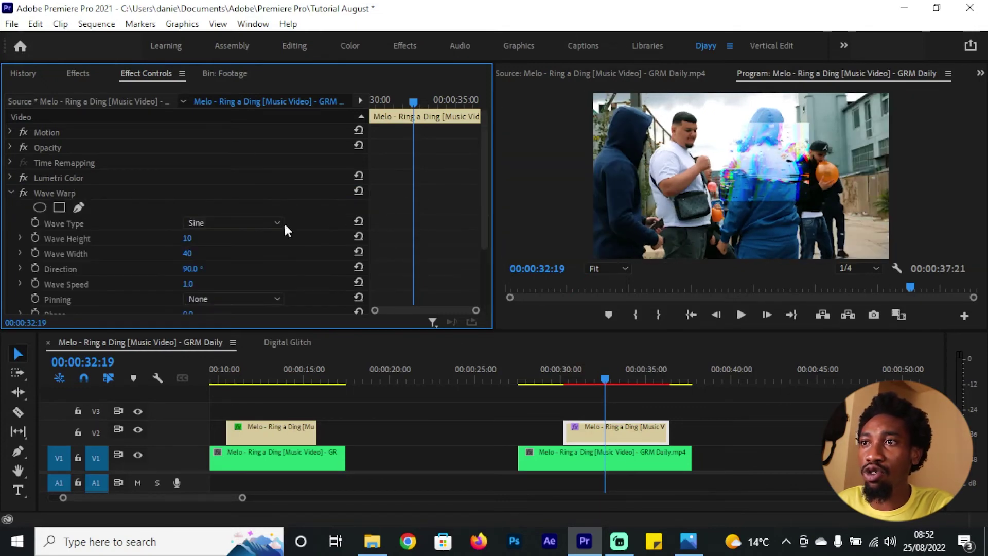
click(248, 222)
click(246, 253)
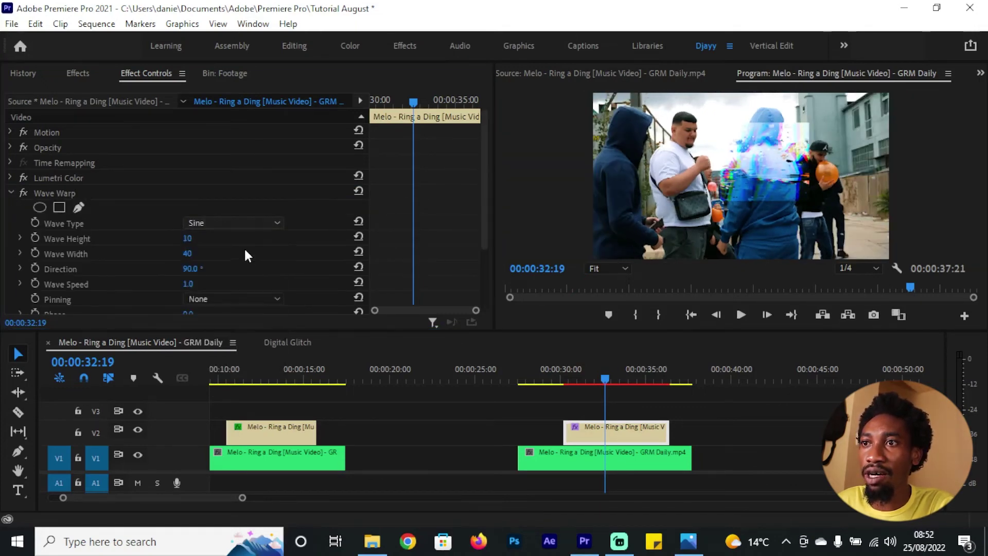
click(189, 252)
text(1000)
key(Return)
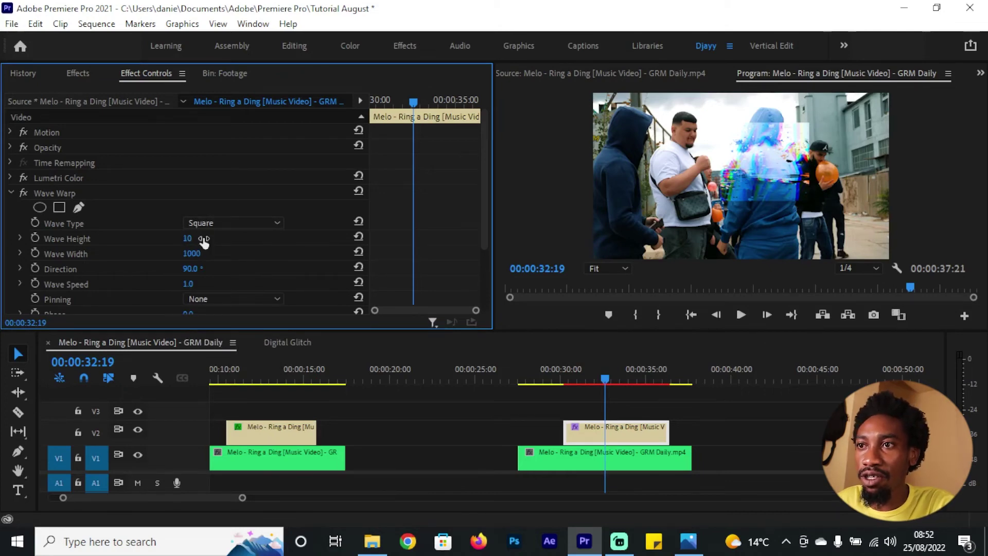
Set Wave Warp's Direction to 0° and Wave Speed to -0.1, and scrub through the glitch section.
click(200, 265)
text(0)
key(Return)
click(206, 278)
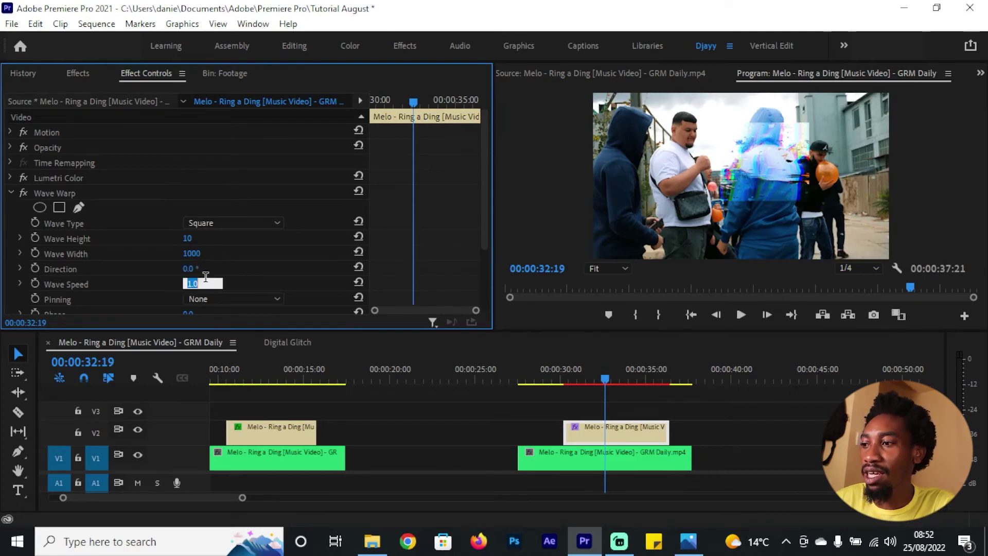
text(-0.1)
drag(588, 372, 593, 372)
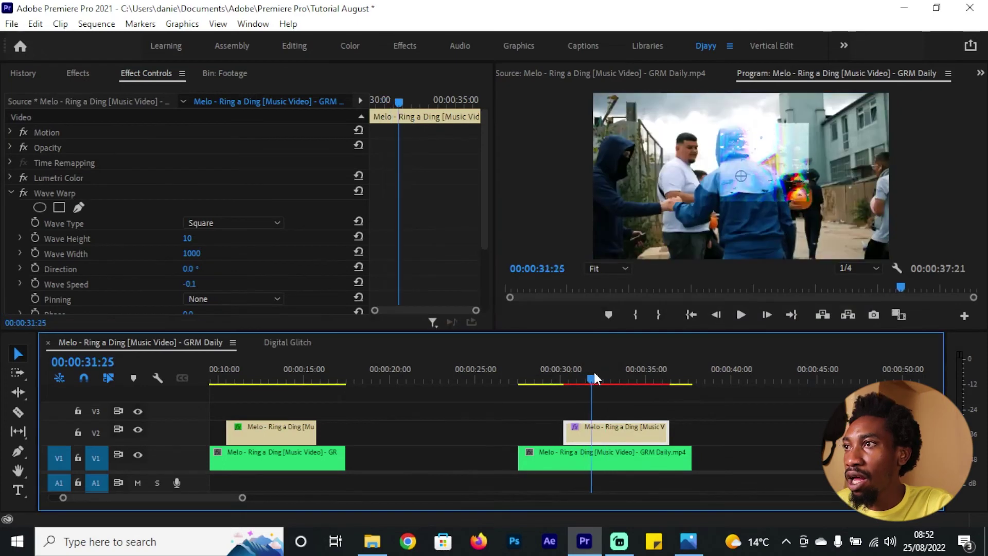
Disable Lumetri Color, Crop and VR Digital Glitch on the V2 duplicate and preview the Wave Warp on its own.
click(11, 193)
click(23, 177)
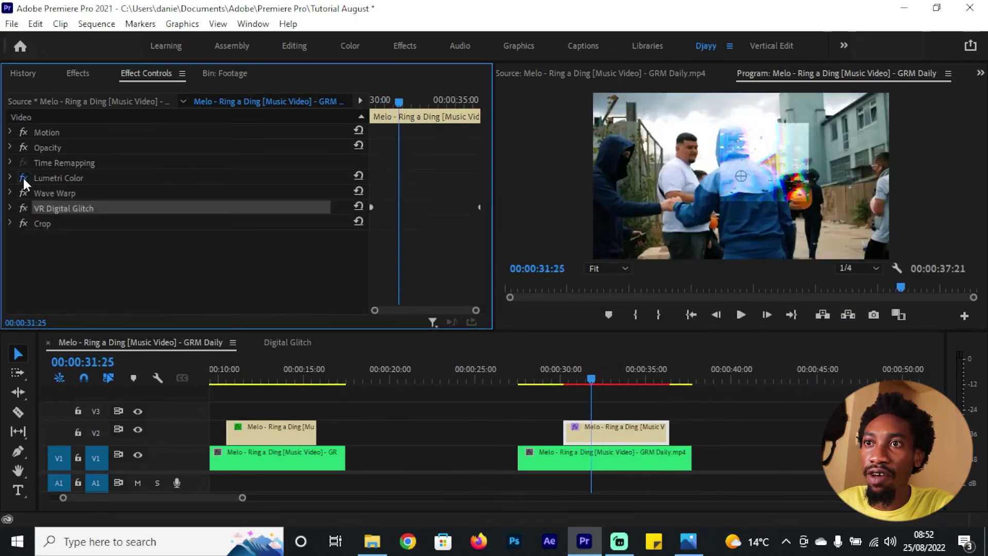
click(23, 223)
click(24, 207)
key(space)
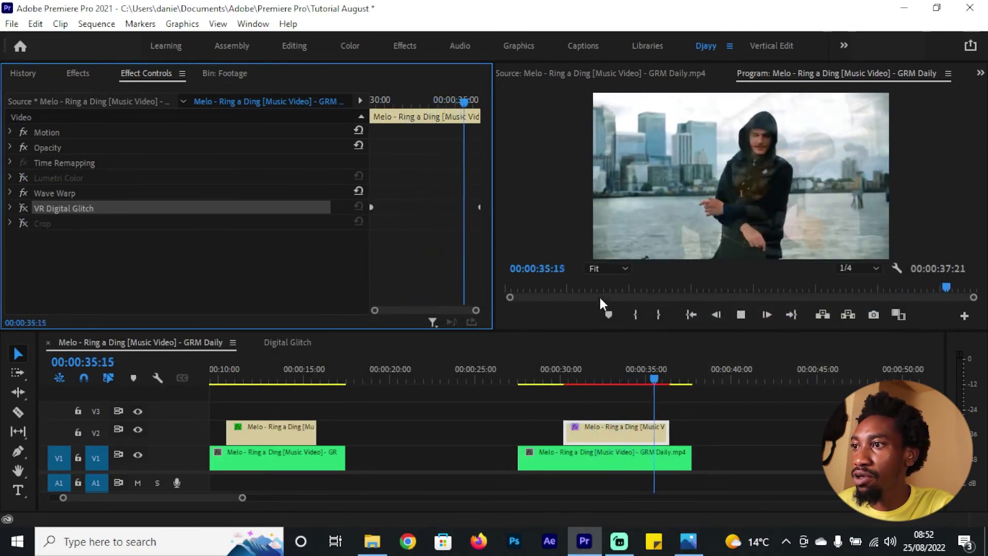
drag(585, 380, 617, 381)
Re-enable Crop, VR Digital Glitch and Lumetri Color on the V2 duplicate and scrub through the glitch section.
click(22, 221)
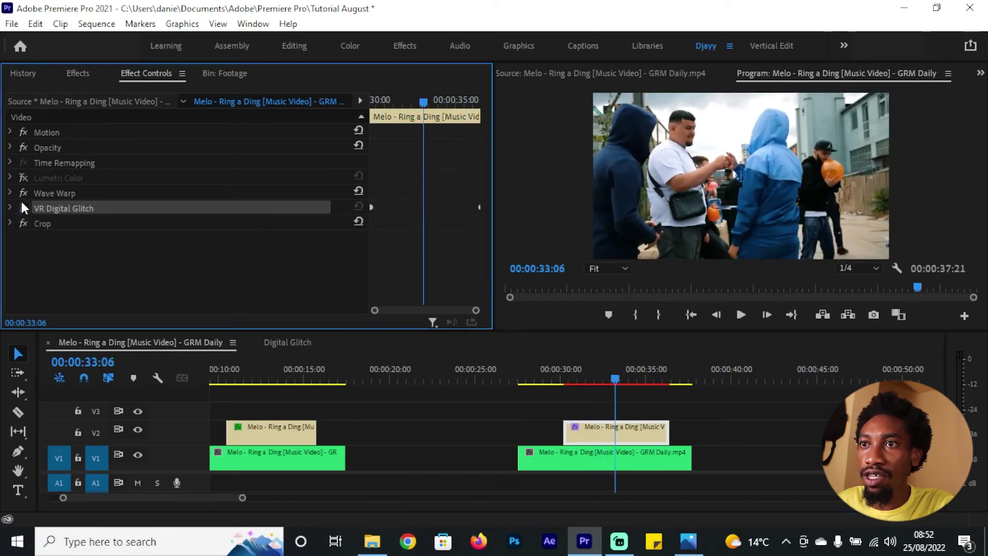
click(22, 208)
click(23, 177)
drag(576, 372, 589, 375)
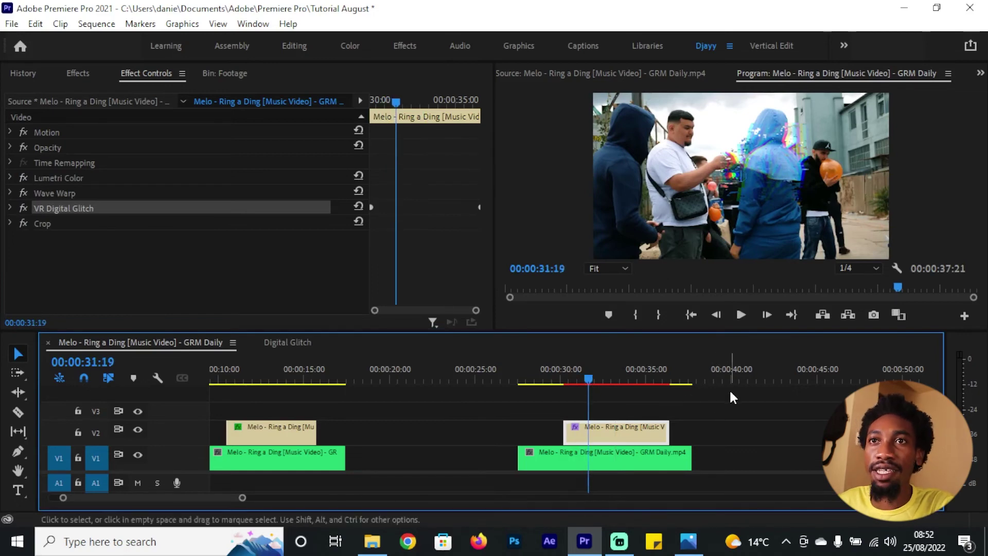
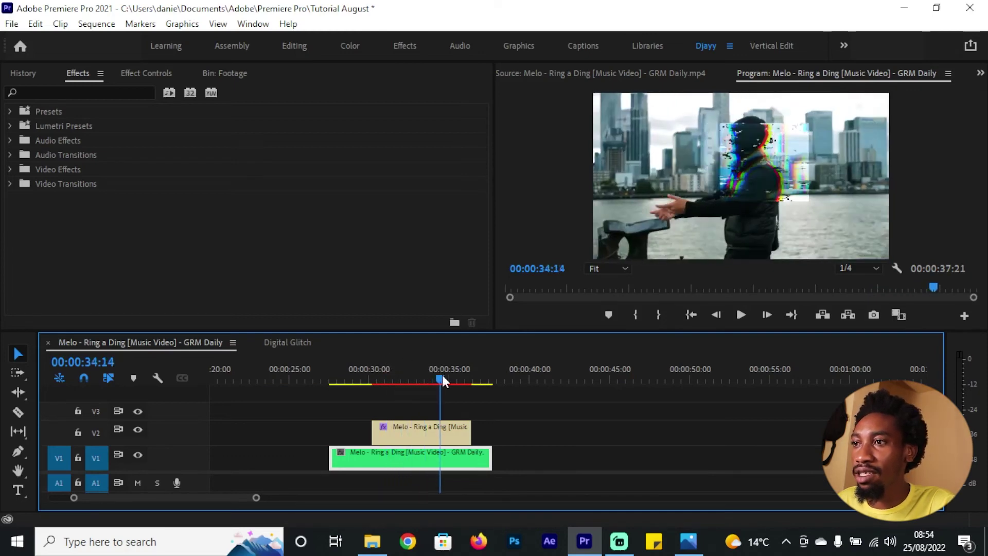
Place another music video clip further along V1 and trim it to run from about 00:00:56 to 00:01:13:08.
scroll(569, 436, down, 2)
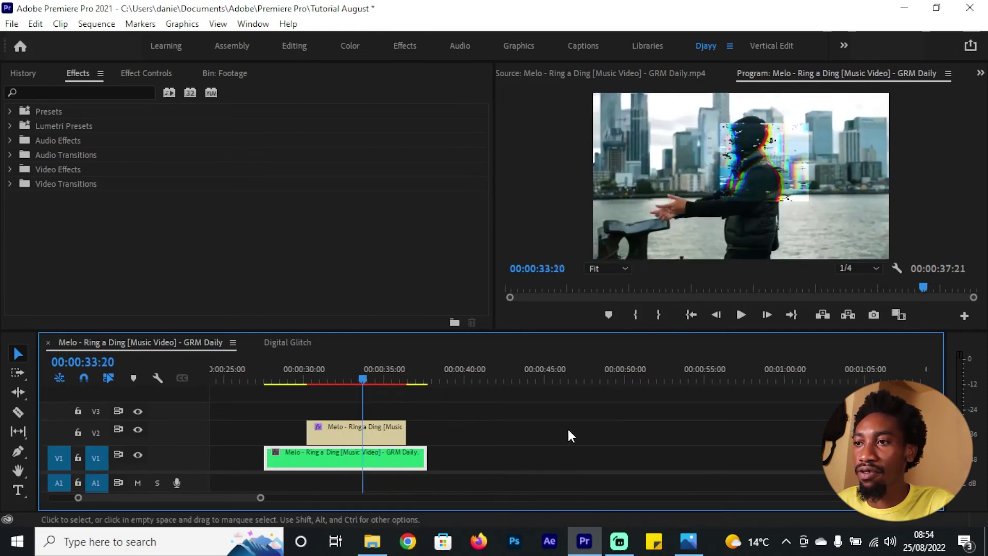
key(minus)
drag(628, 466, 713, 456)
drag(592, 375, 662, 384)
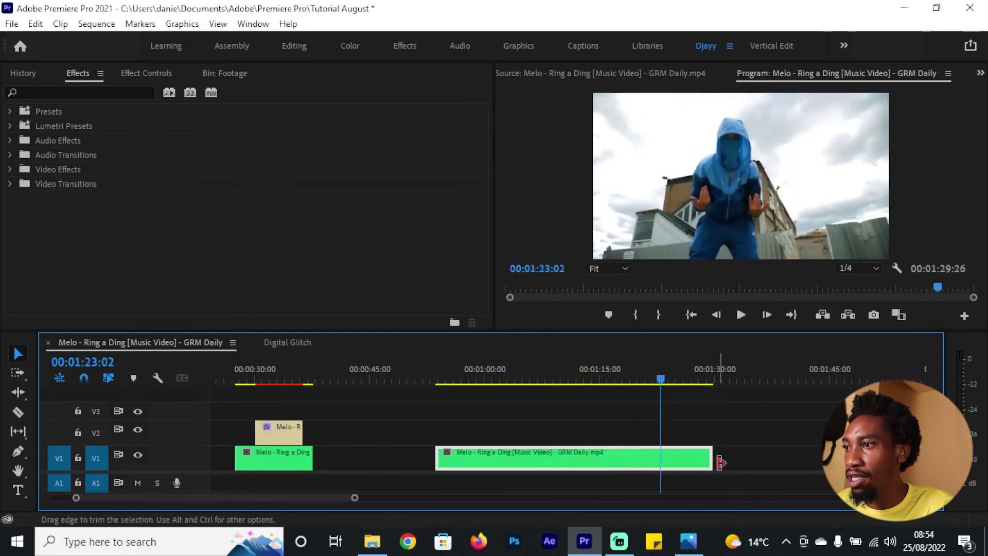
drag(713, 458, 792, 458)
drag(437, 458, 485, 419)
click(461, 381)
click(486, 381)
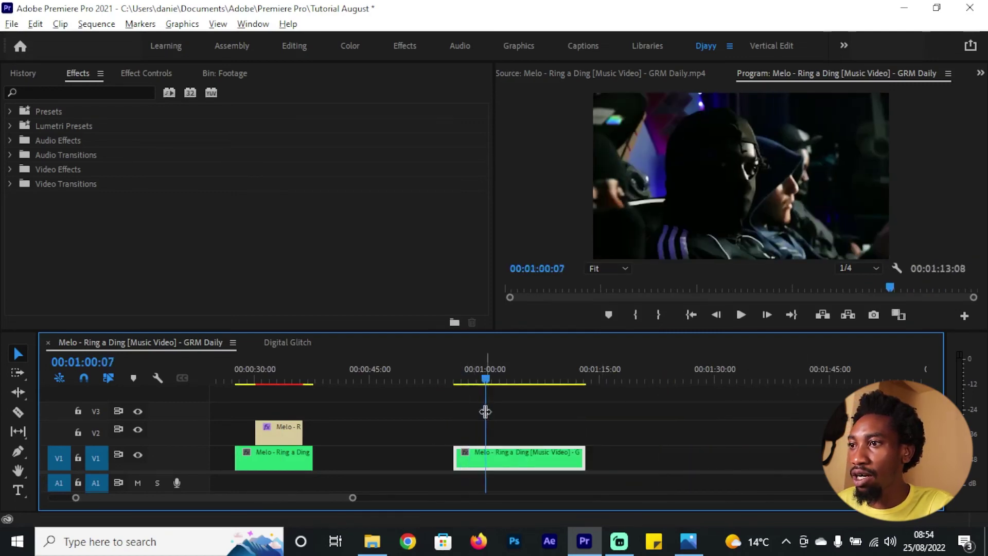
Duplicate the new V1 clip onto V2 and trim the copy to run from 00:01:00:26 to about 00:01:09.
key(=)
scroll(502, 409, up, 2)
drag(547, 378, 581, 379)
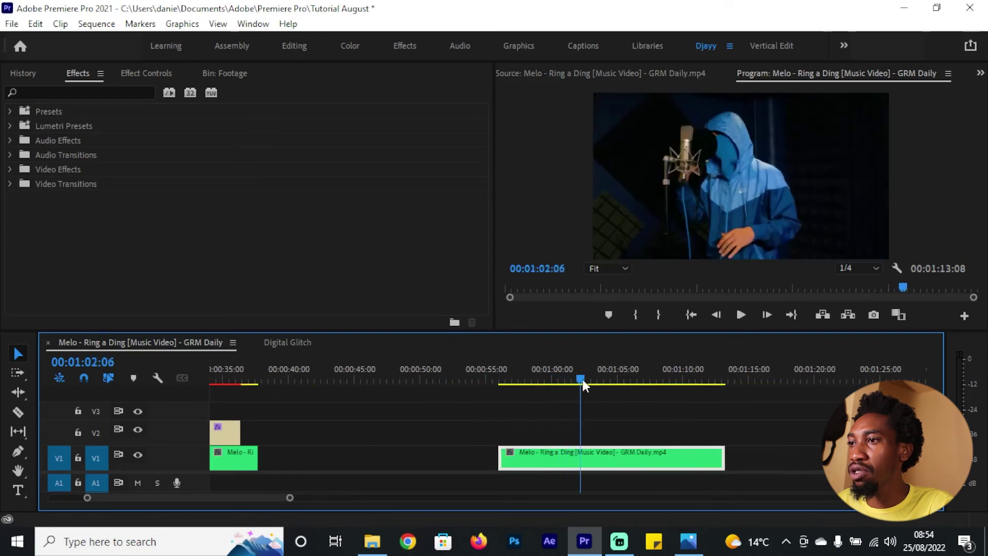
drag(600, 451, 597, 433)
drag(502, 435, 538, 434)
drag(524, 374, 564, 384)
drag(537, 432, 562, 432)
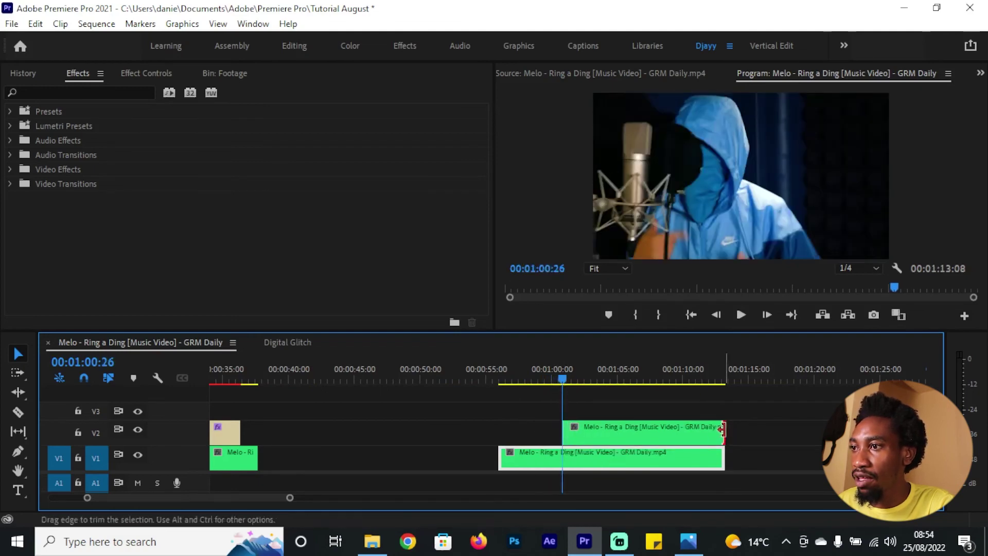
drag(724, 432, 678, 432)
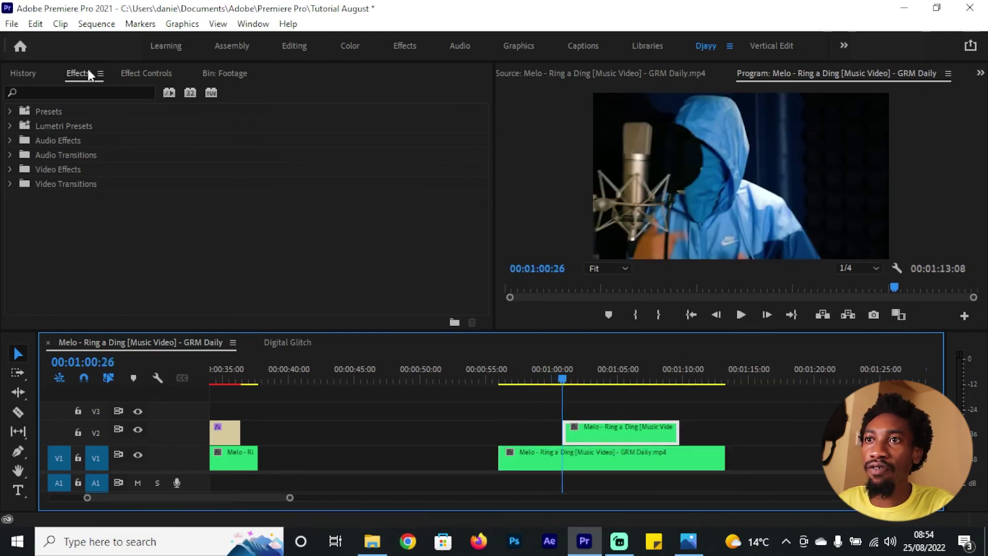
Expand the effect presets and view the preset files available for import in the Digital Glitch PACK folder.
click(10, 111)
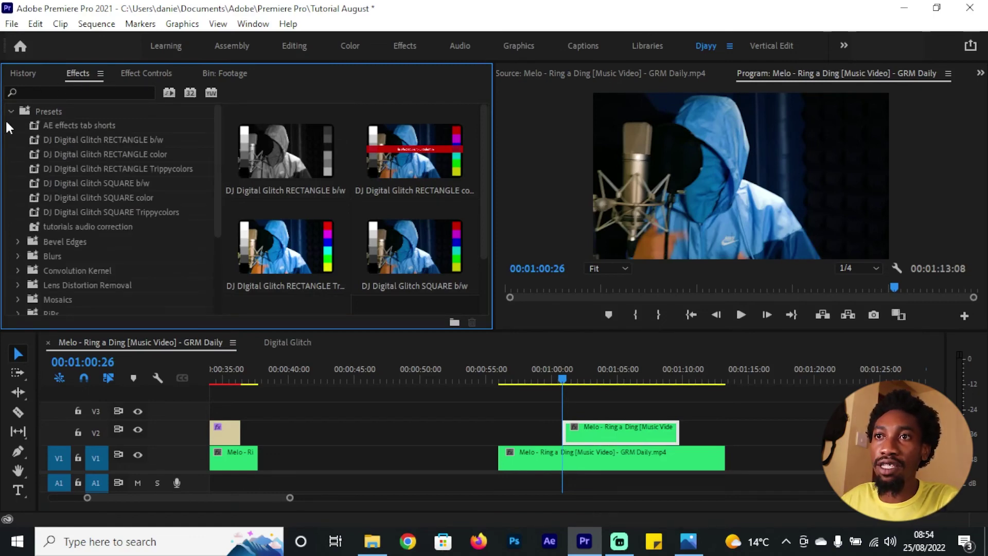
right_click(200, 145)
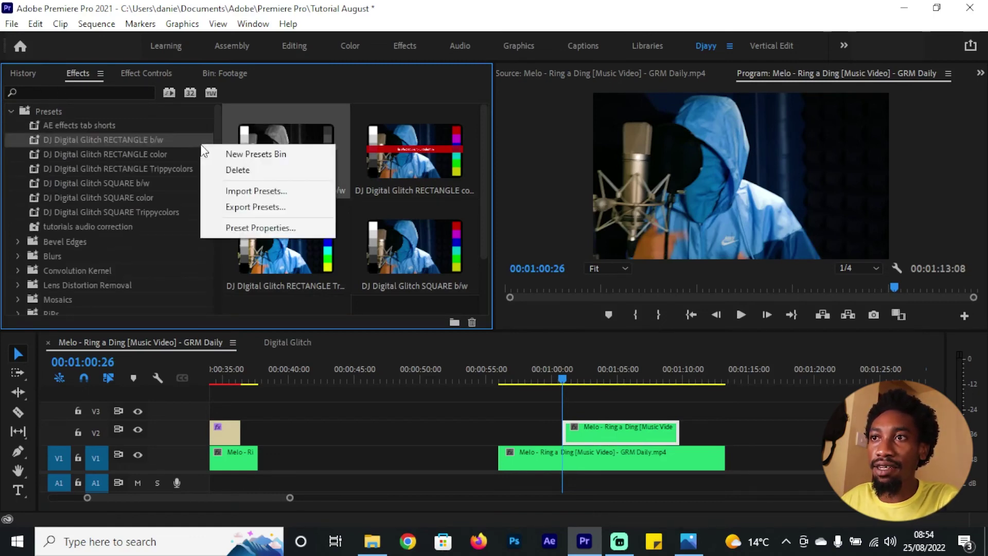
click(239, 192)
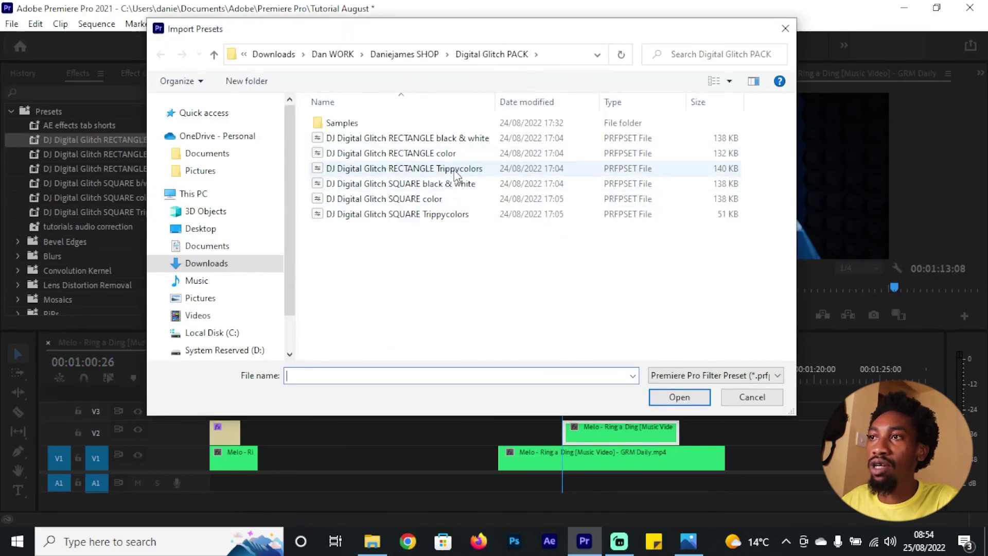
click(751, 396)
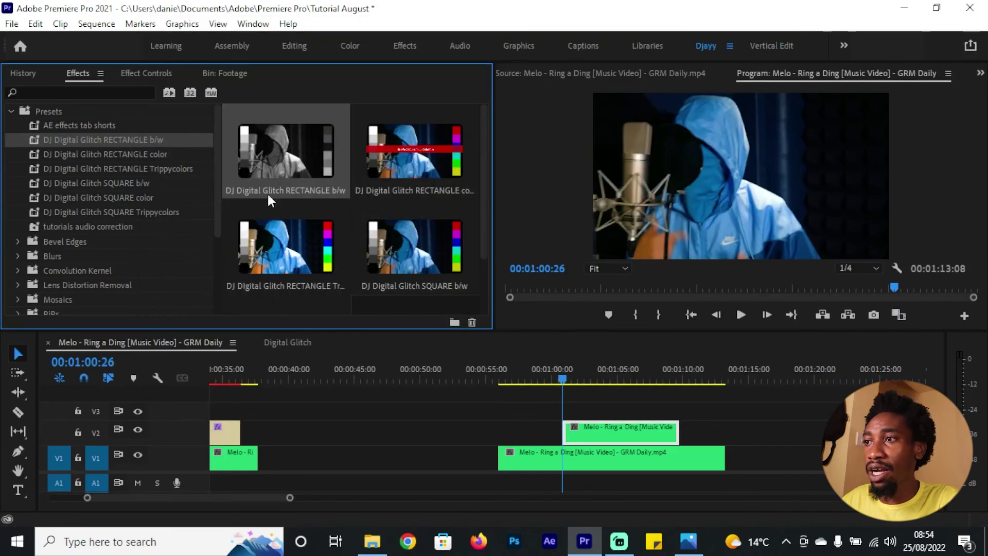
Try the DJ Digital Glitch RECTANGLE b/w preset on the new V2 duplicate, preview it and undo it.
drag(116, 138, 621, 422)
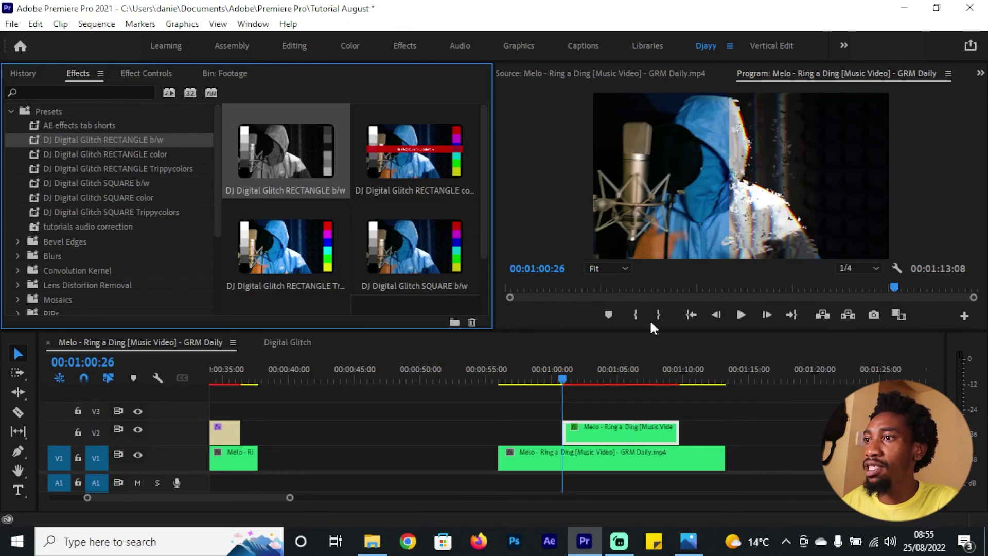
key(space)
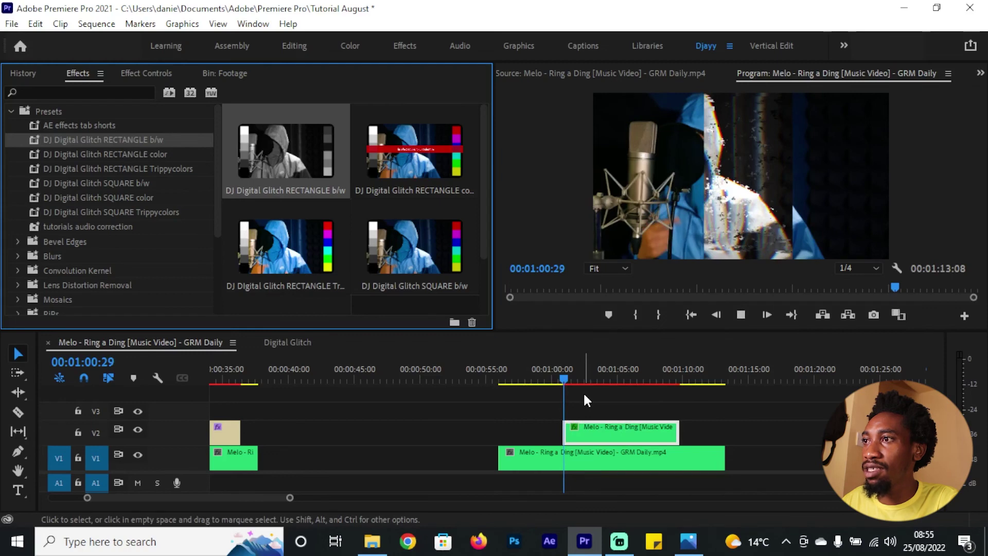
drag(636, 372, 649, 378)
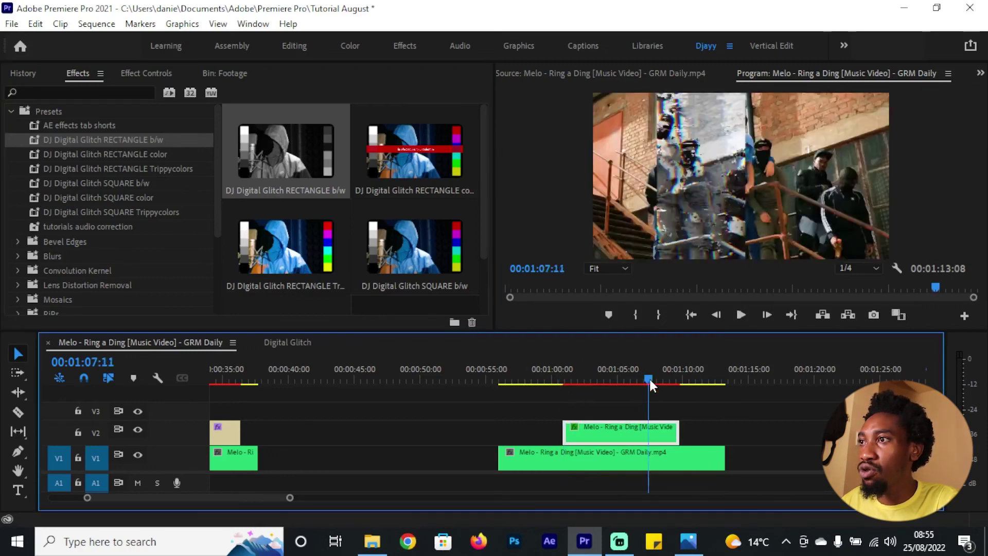
scroll(444, 427, down, 5)
key(ctrl+z)
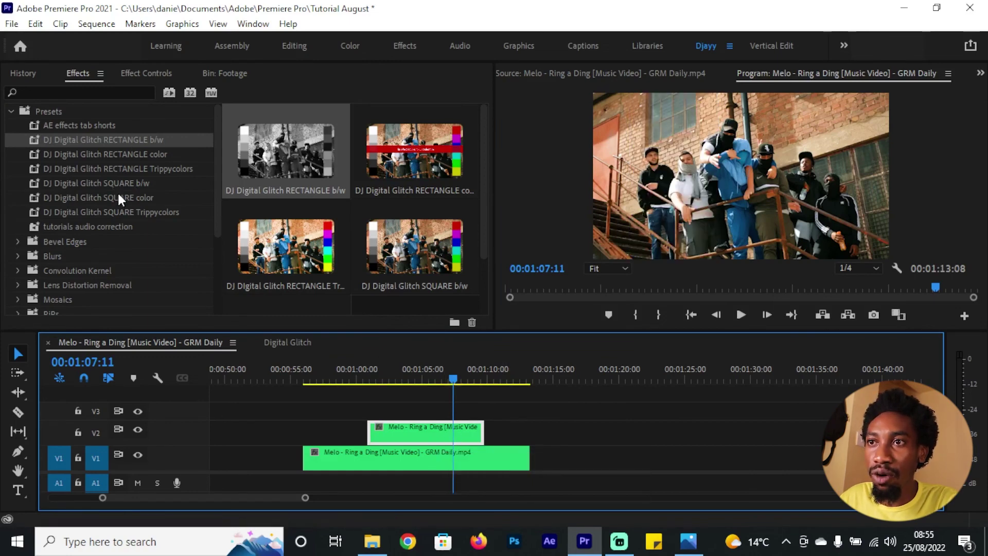
Apply the DJ Digital Glitch SQUARE color preset to the new V2 duplicate and play it back.
drag(119, 197, 339, 322)
drag(396, 432, 396, 427)
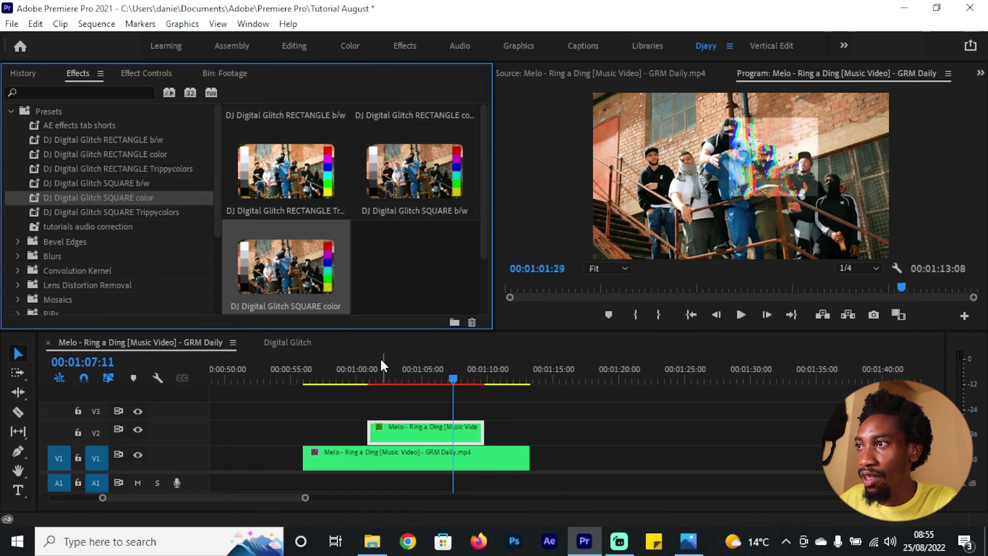
drag(382, 363, 379, 386)
key(space)
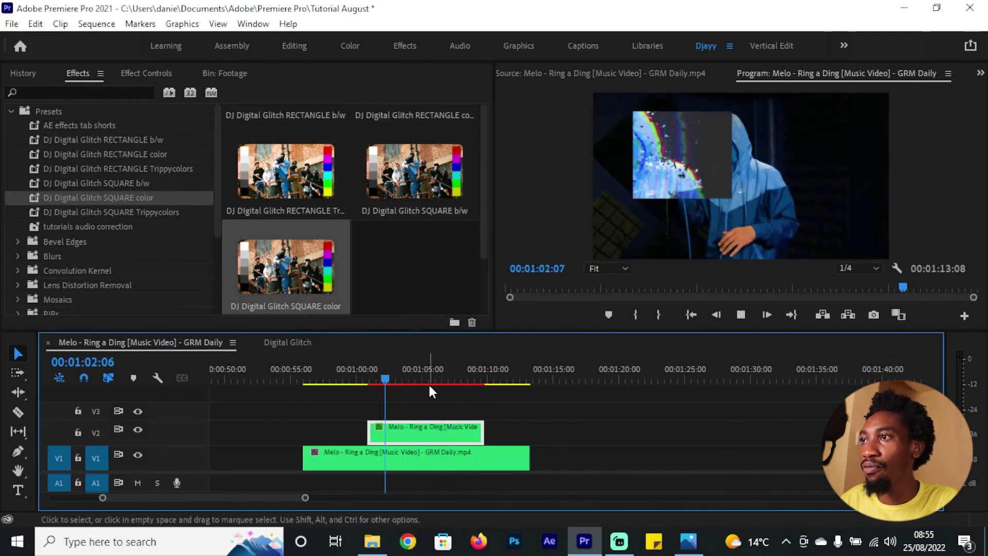